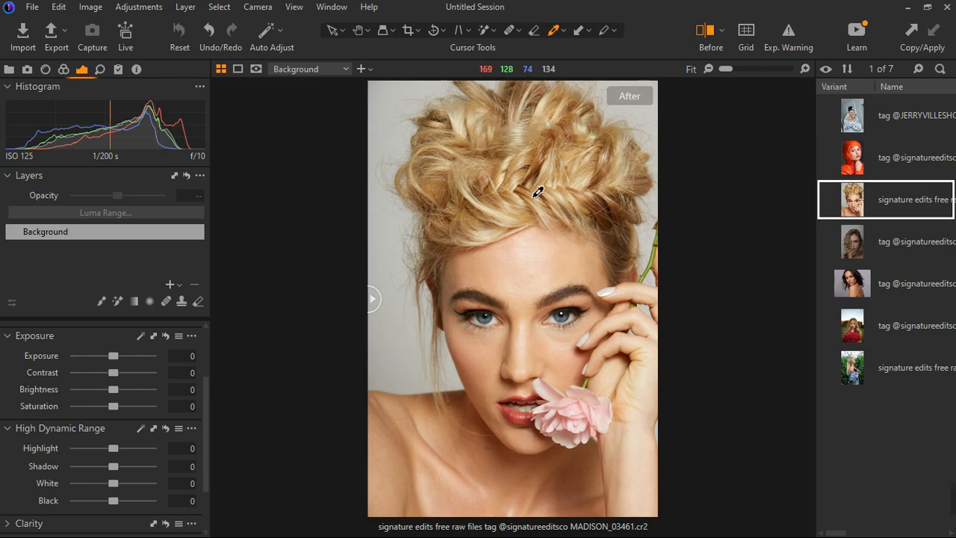
Examine the portrait's hair, eyes and skin up close and return to the full view
scroll(552, 178, "up", 1)
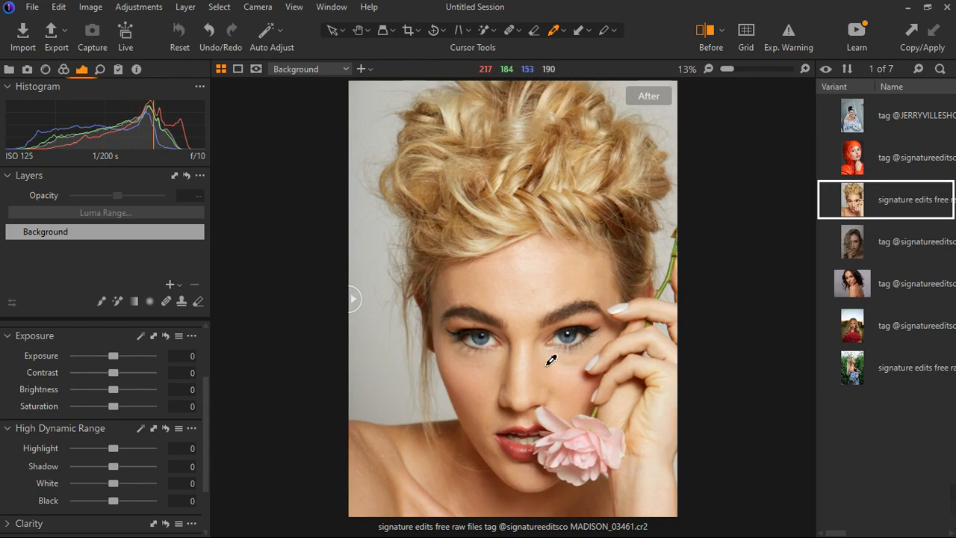
scroll(550, 359, "up", 3)
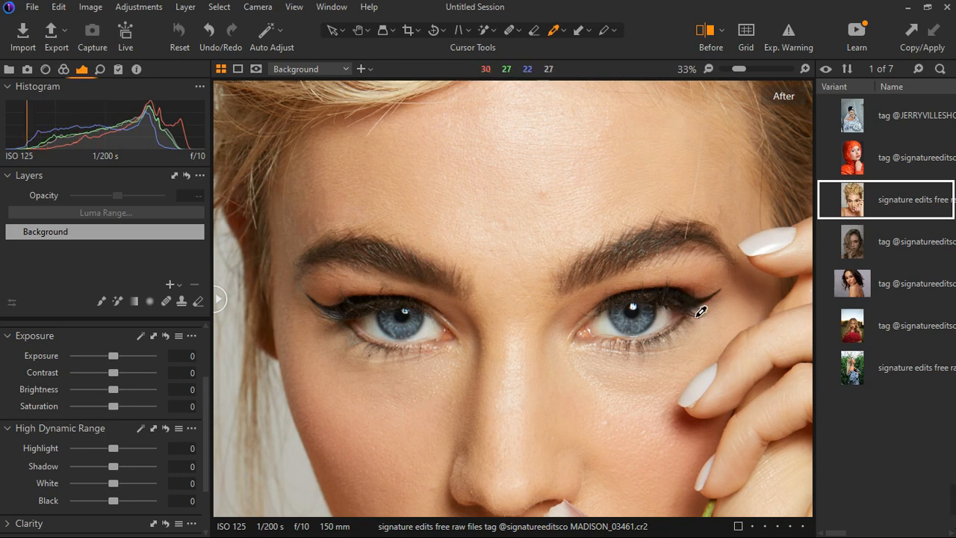
scroll(694, 313, "down", 1)
scroll(687, 332, "down", 1)
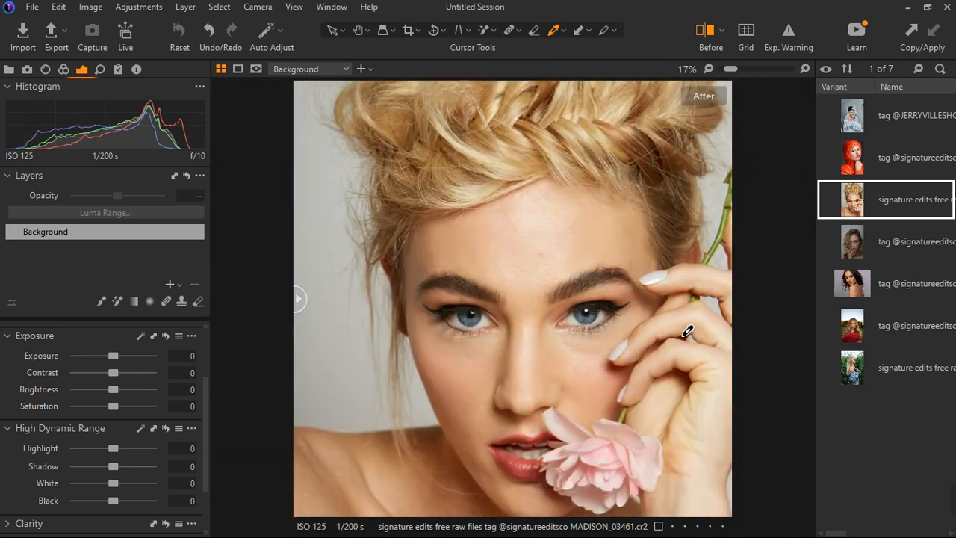
scroll(687, 331, "down", 1)
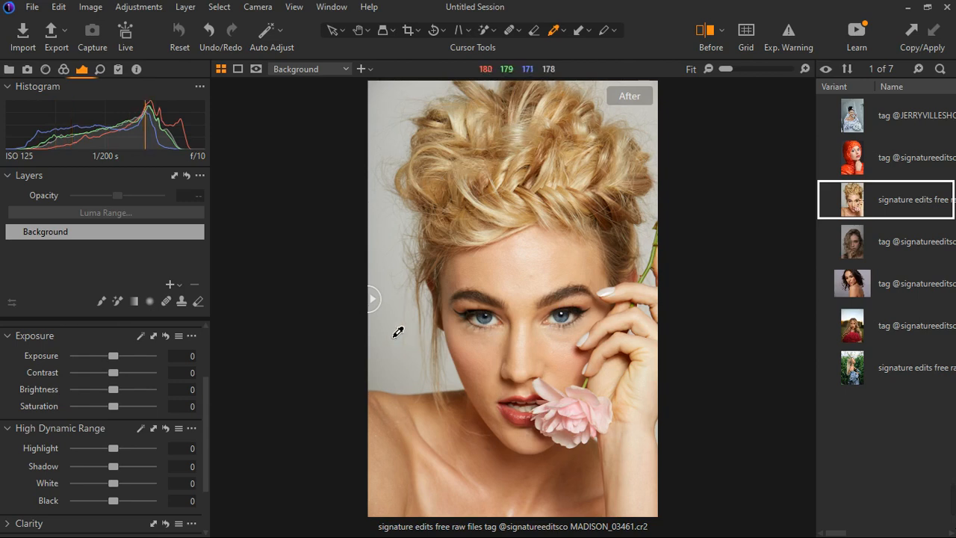
left_click_drag(381, 315, 348, 326)
Try the Background layer's Highlight at 89 and at -100, and reset it to 0
left_click_drag(114, 449, 151, 451)
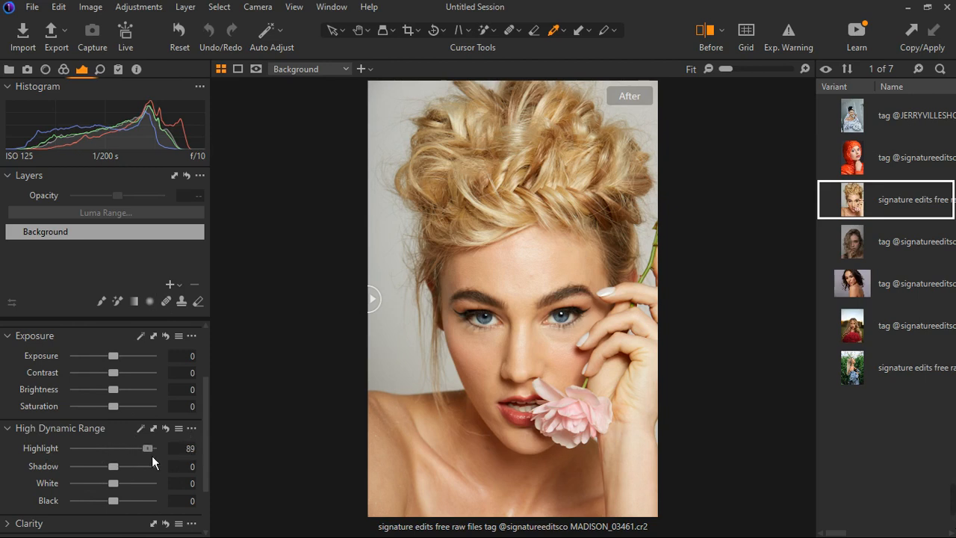
left_click_drag(237, 487, 74, 478)
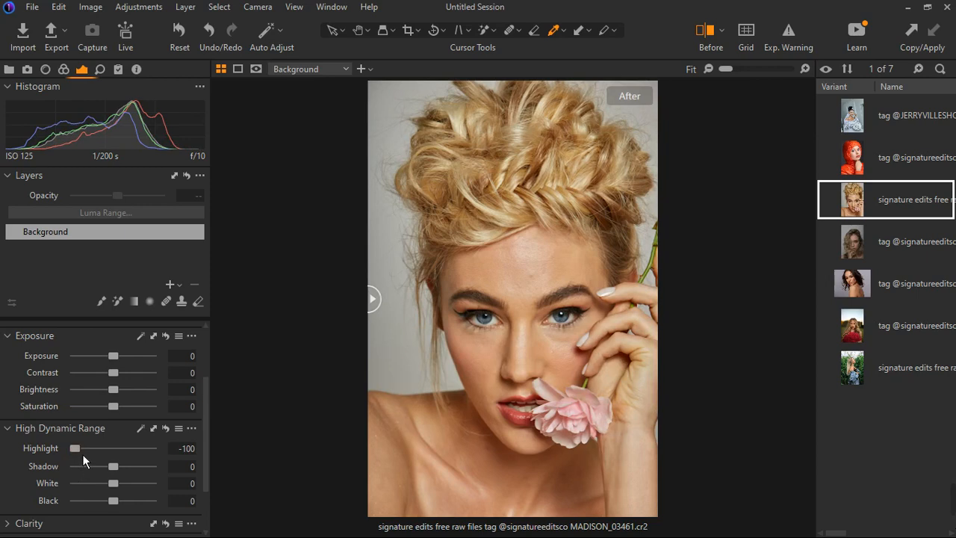
double_click(82, 456)
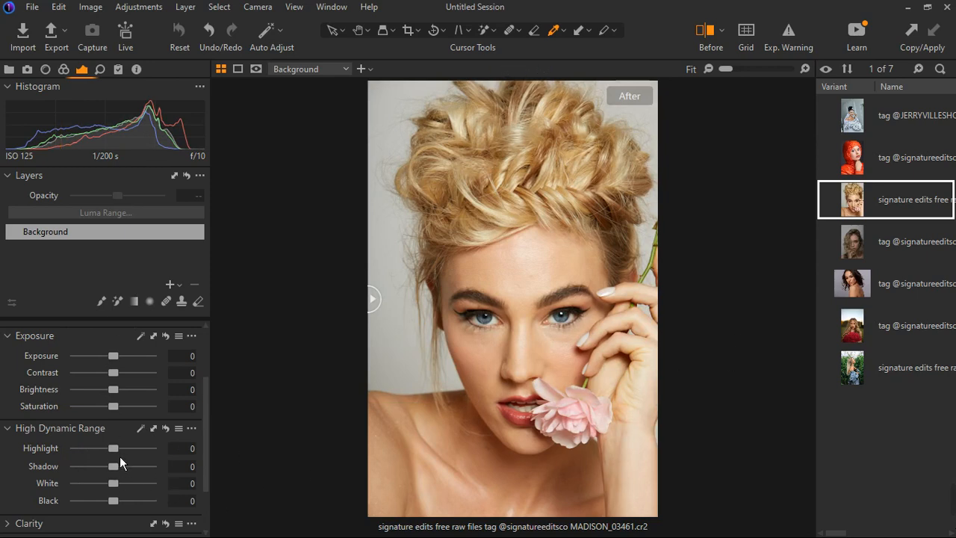
Try a Highlight of -100 on the Background layer, inspect the face up close, and reset the value
left_click_drag(113, 448, 19, 458)
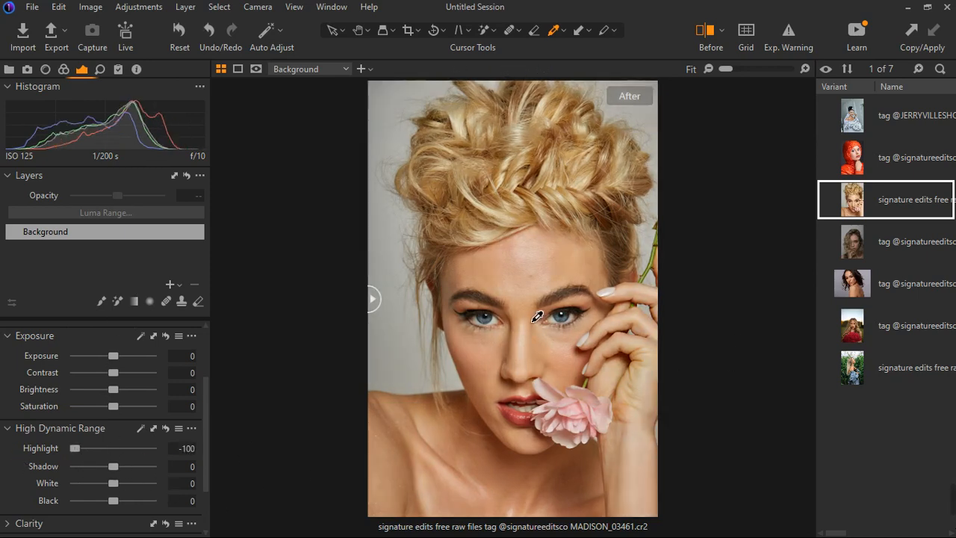
scroll(585, 403, "up", 3)
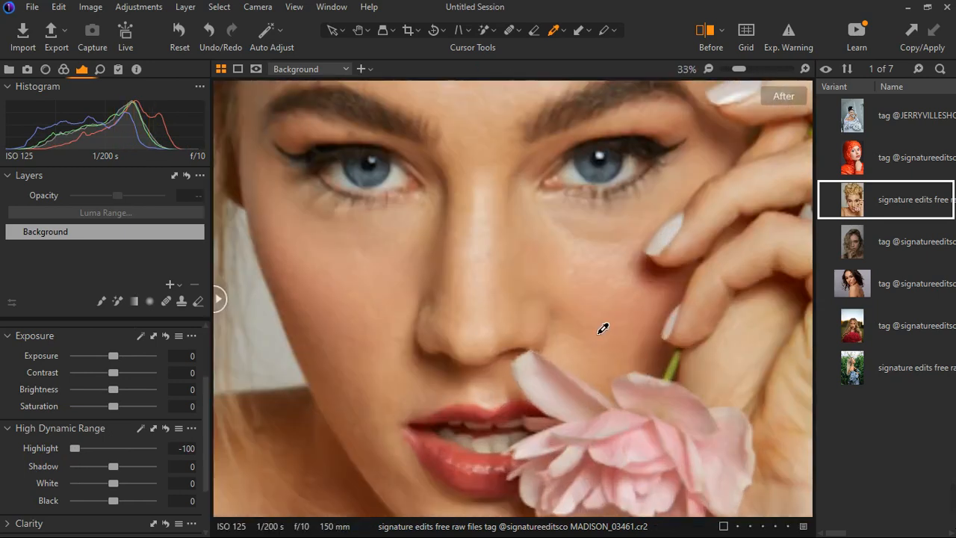
scroll(352, 309, "down", 3)
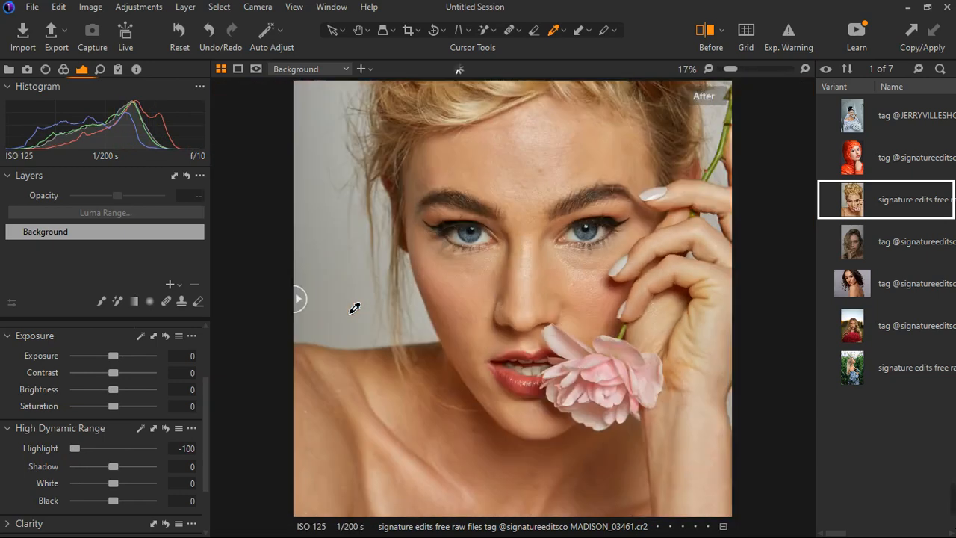
scroll(482, 308, "up", 1)
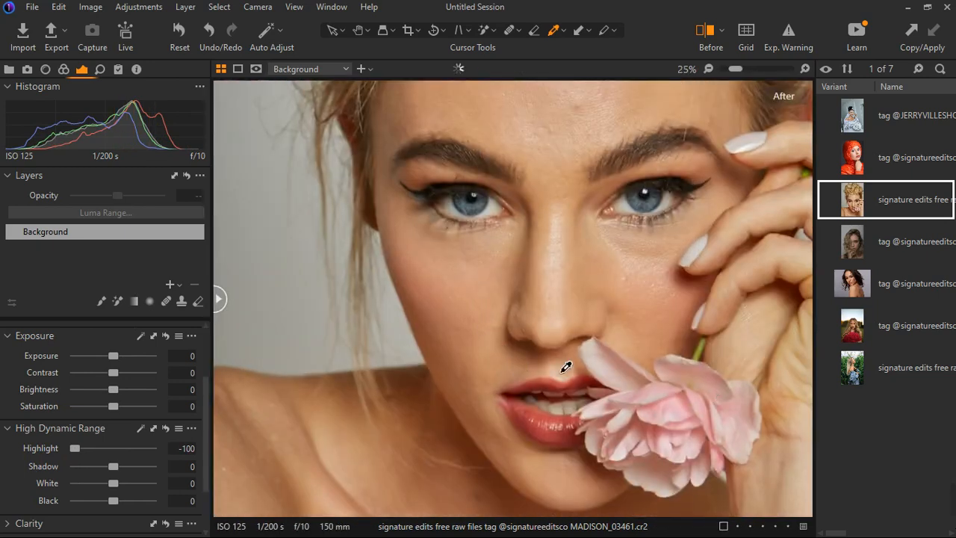
scroll(565, 366, "down", 1)
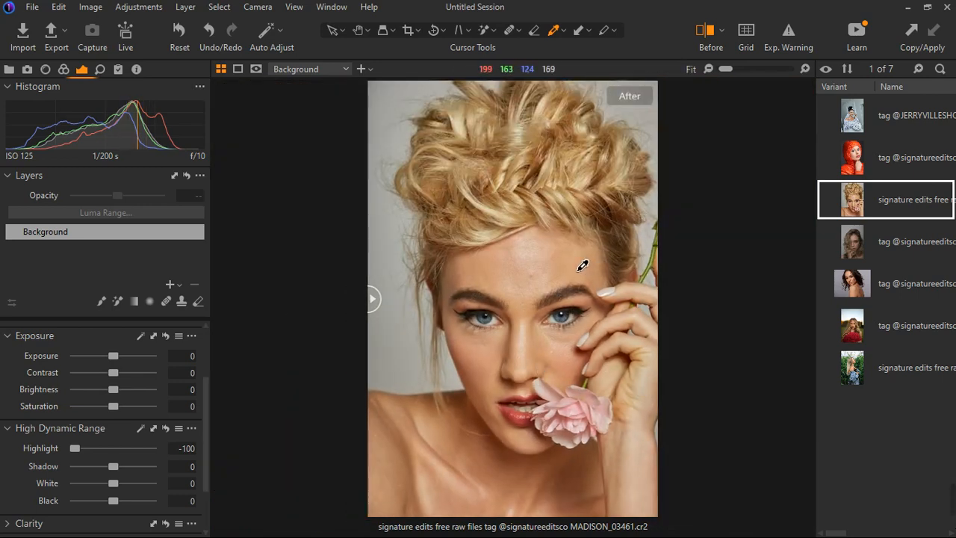
double_click(87, 453)
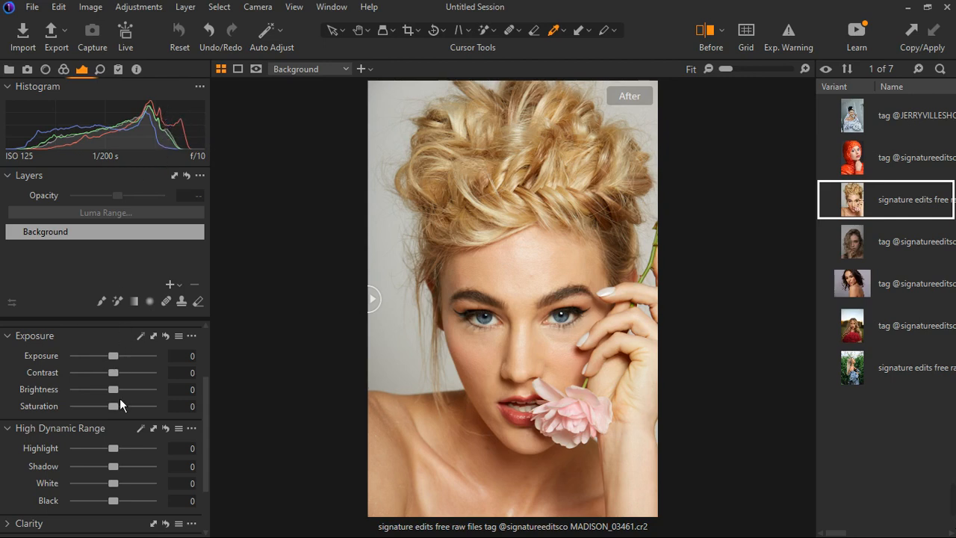
Try Brightness at -12 with Highlight at 45 on the Background layer, and reset both values
left_click_drag(119, 398, 110, 399)
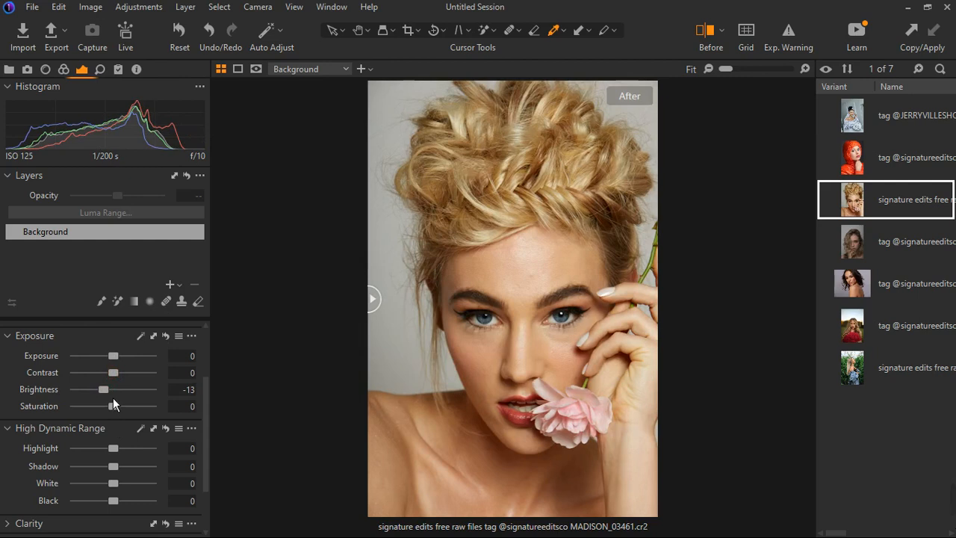
left_click_drag(112, 398, 113, 398)
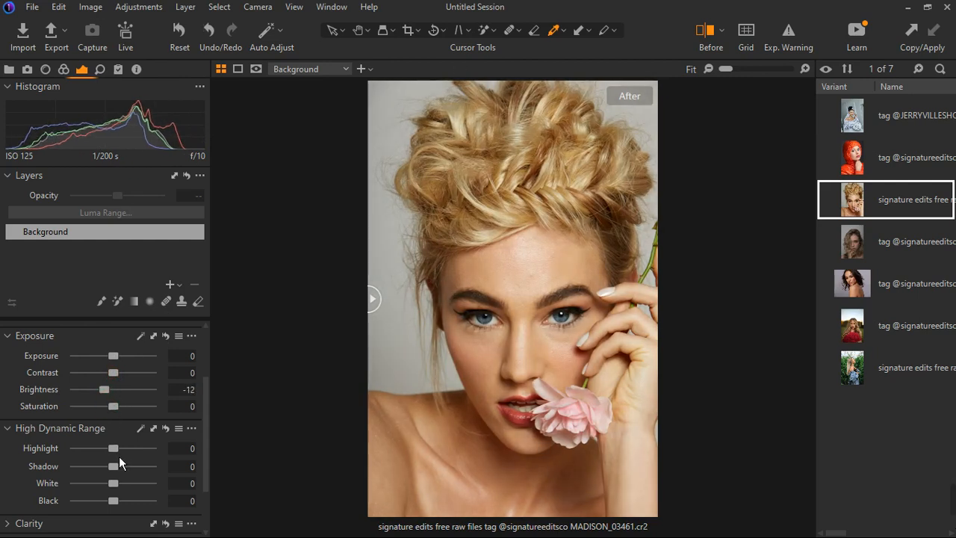
left_click_drag(118, 451, 138, 453)
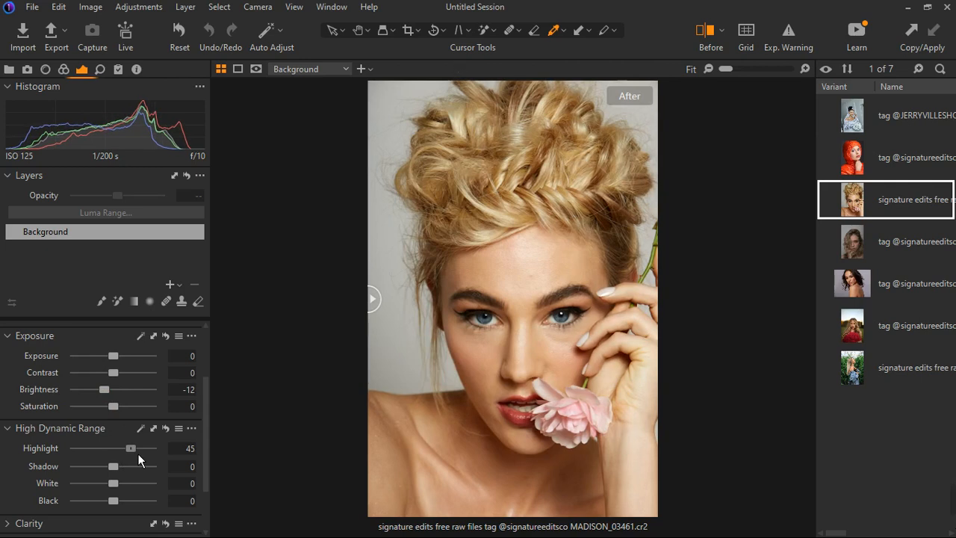
left_click_drag(137, 454, 137, 455)
double_click(131, 450)
double_click(104, 390)
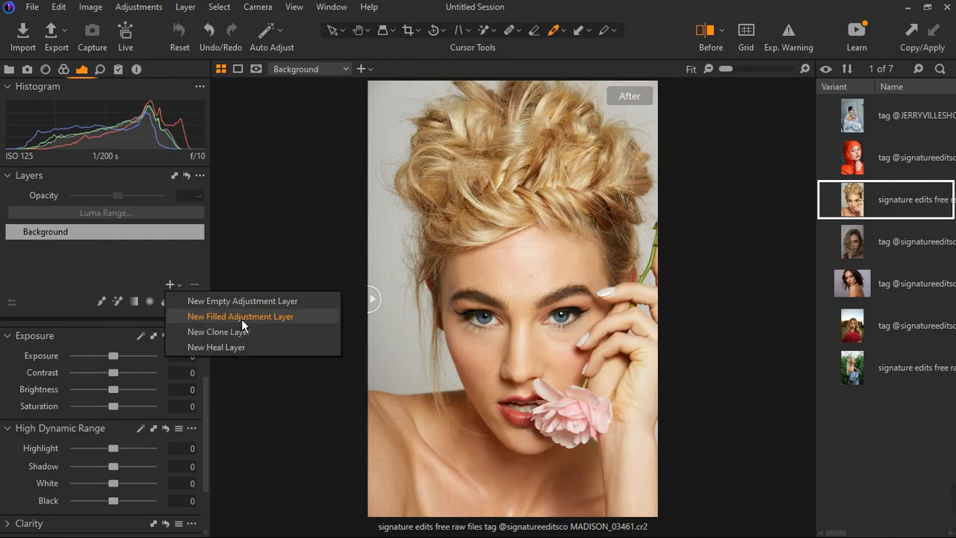
Add a new filled adjustment layer, set its Shadow to -20 and Black to -33, and check the eyes up close
left_click(244, 323)
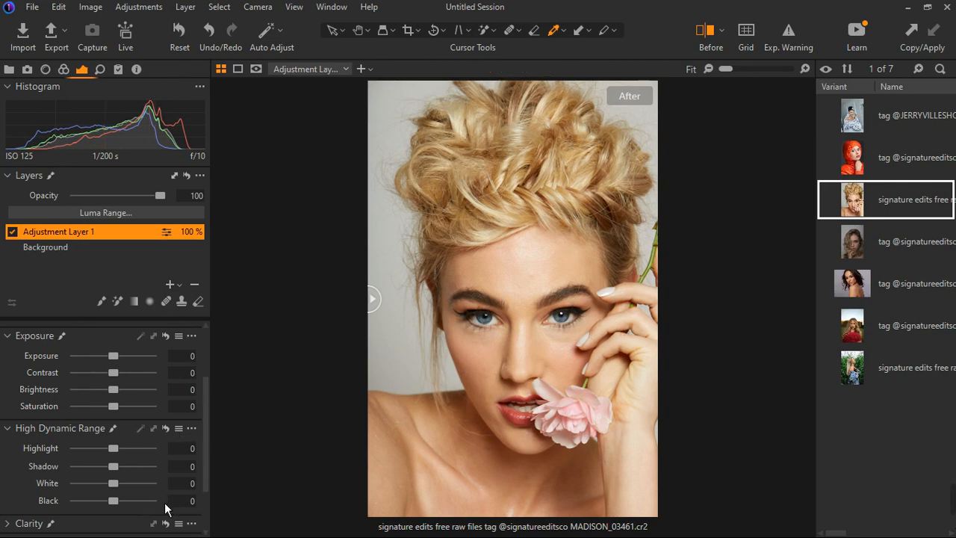
left_click_drag(114, 501, 105, 514)
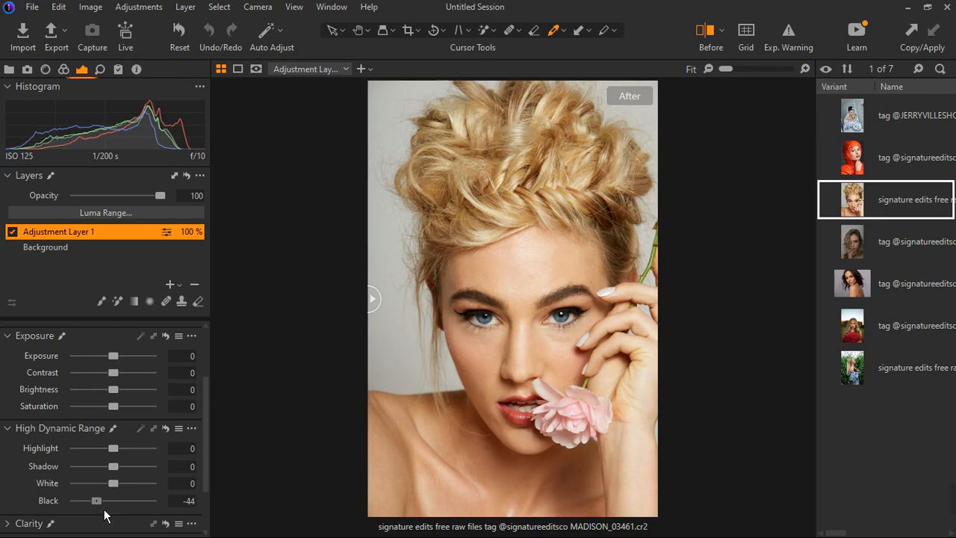
left_click_drag(103, 510, 105, 510)
left_click_drag(119, 476, 110, 474)
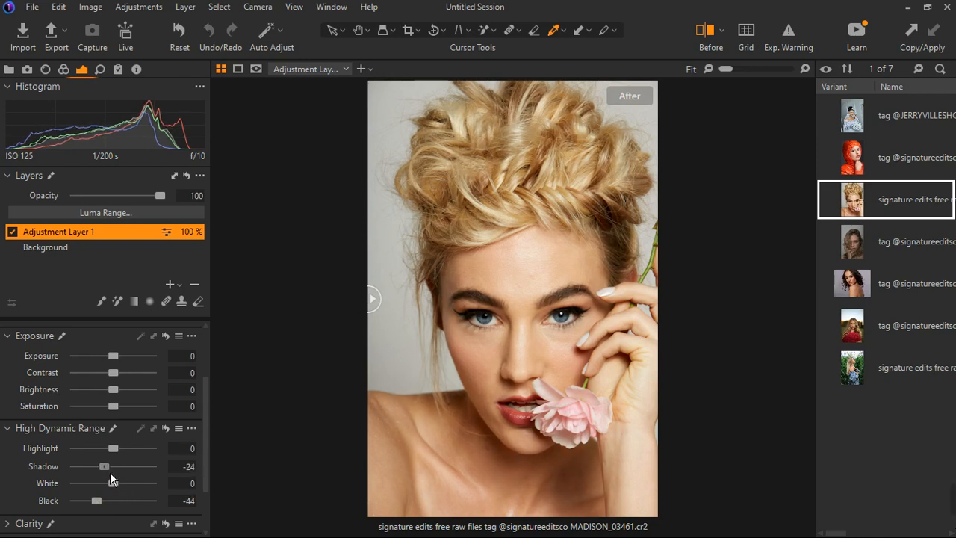
left_click_drag(110, 472, 110, 503)
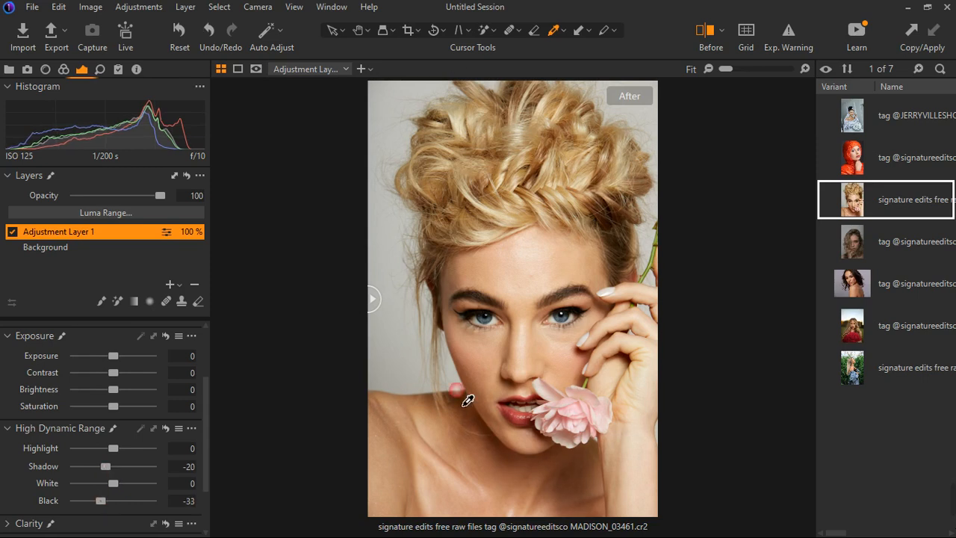
scroll(520, 329, "up", 3)
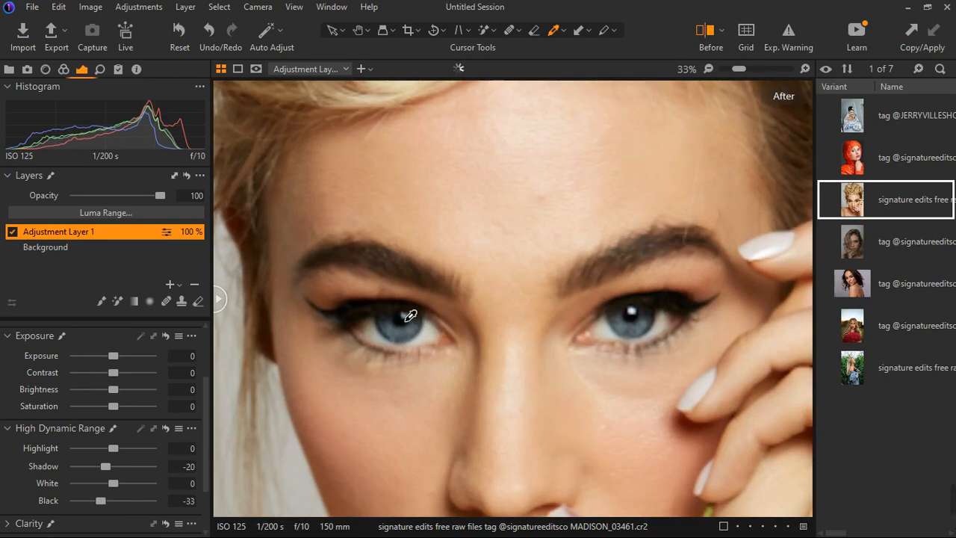
scroll(620, 321, "down", 1)
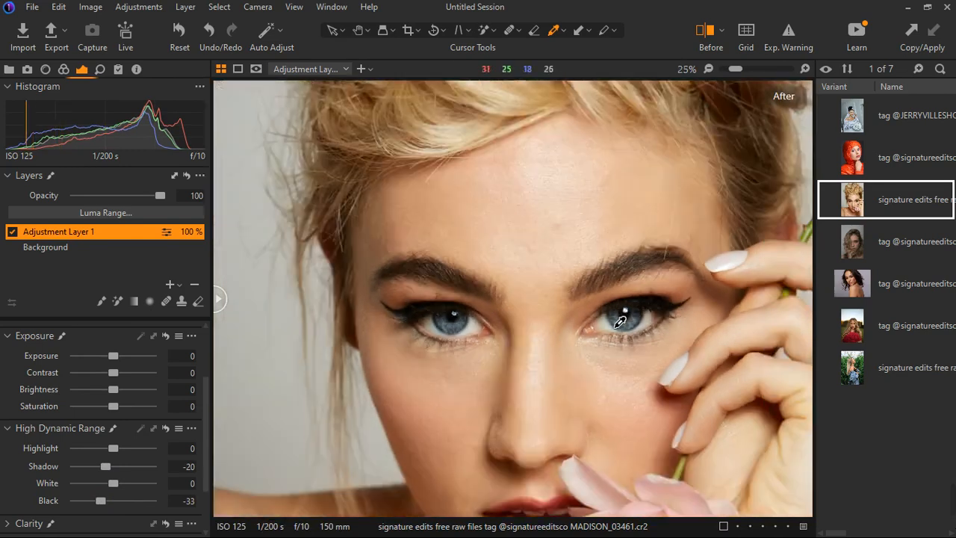
scroll(620, 321, "down", 2)
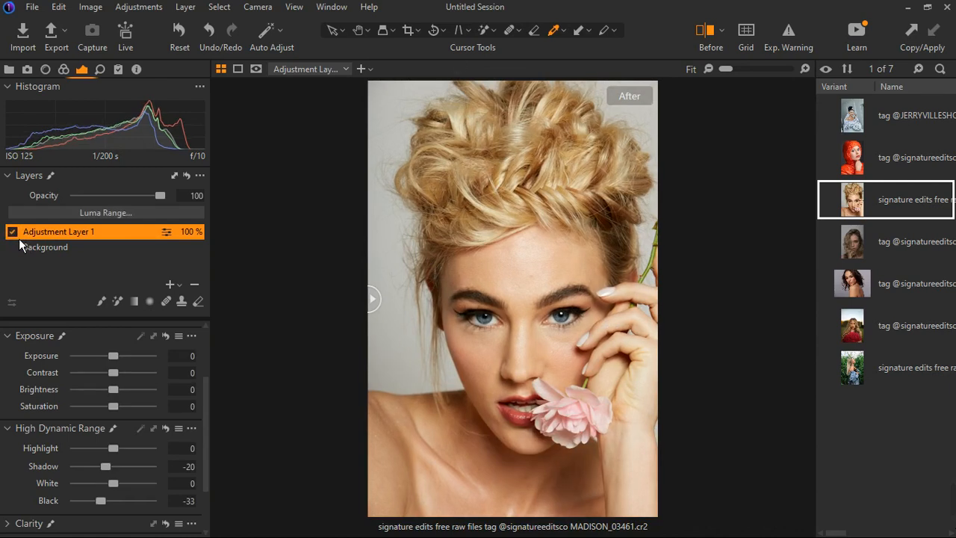
Set the adjustment layer's Shadow and Black to -13 each, and compare the portrait with the layer off and on
left_click_drag(109, 507, 116, 505)
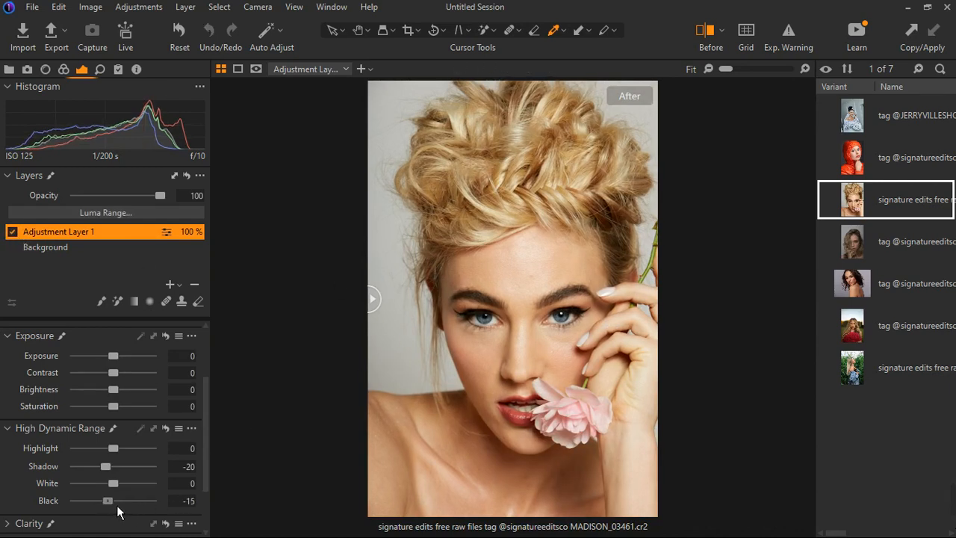
left_click_drag(111, 472, 115, 472)
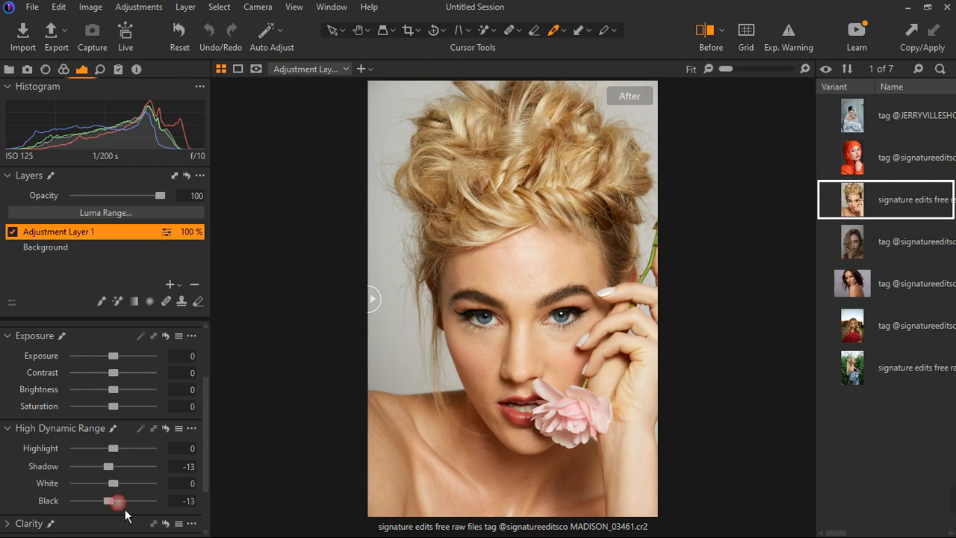
left_click(12, 232)
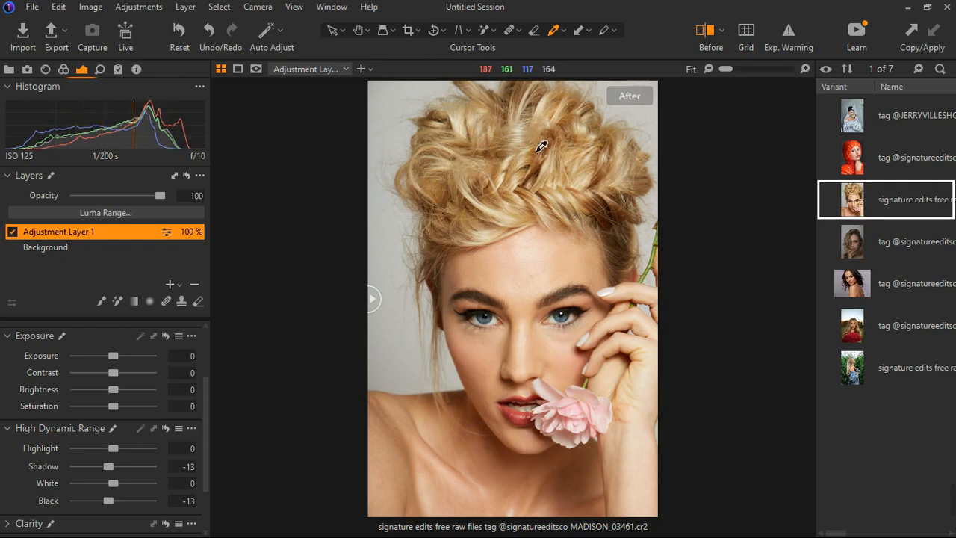
left_click(19, 238)
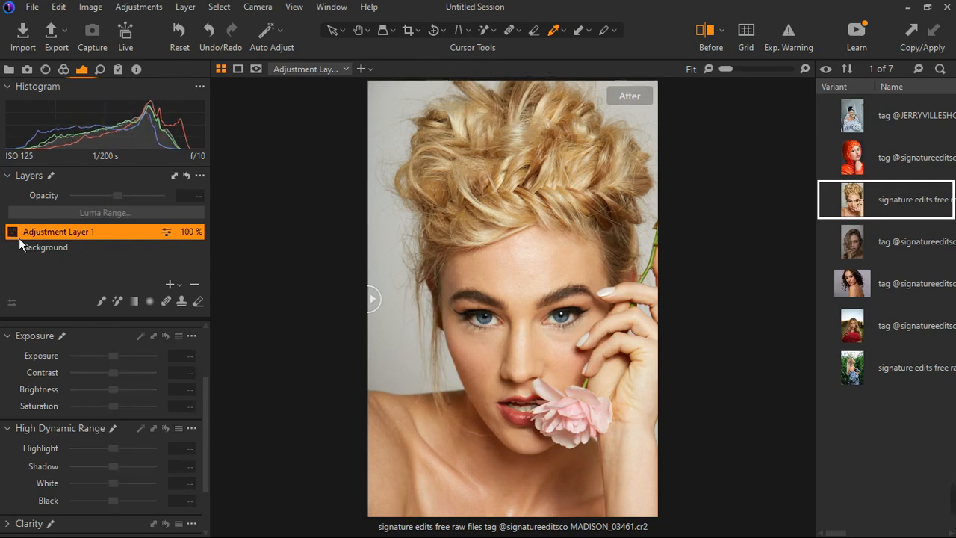
left_click(19, 238)
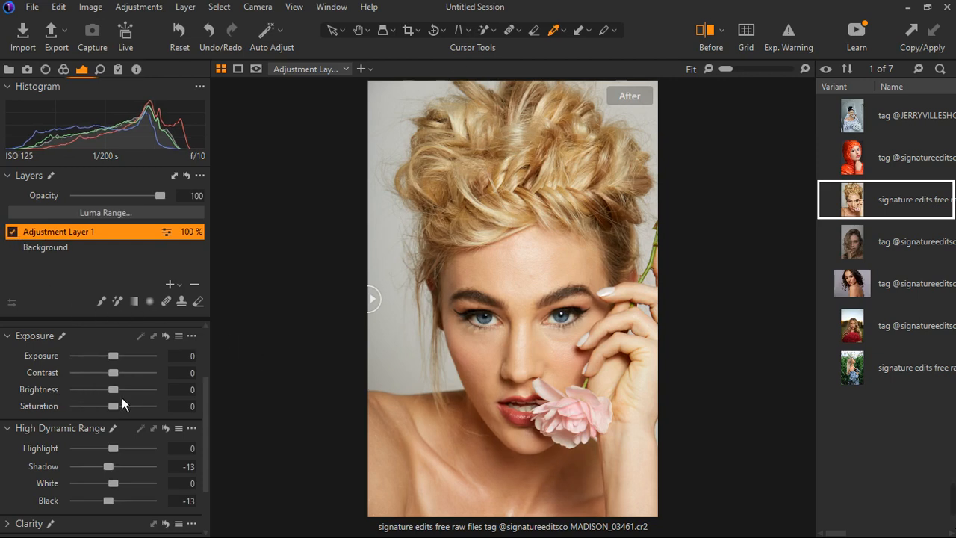
Set Adjustment Layer 1's Brightness to -11, Highlight to 13 and White to 15, and compare with the layer off and on
left_click_drag(122, 397, 116, 399)
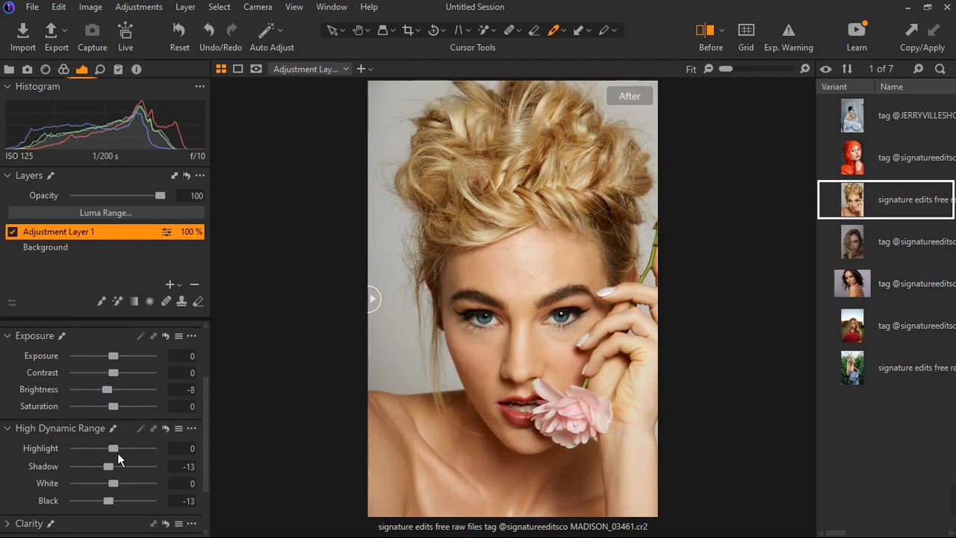
left_click_drag(120, 453, 124, 452)
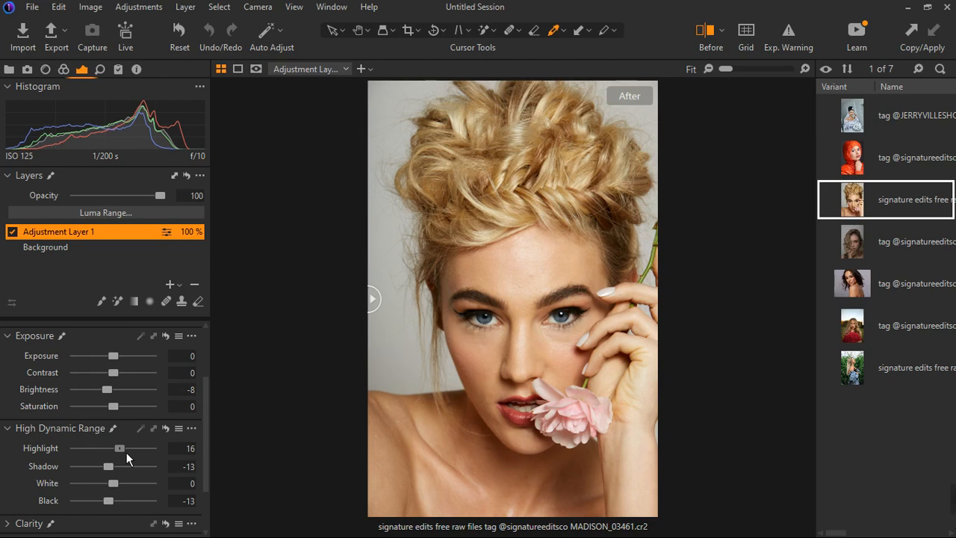
left_click_drag(127, 452, 125, 453)
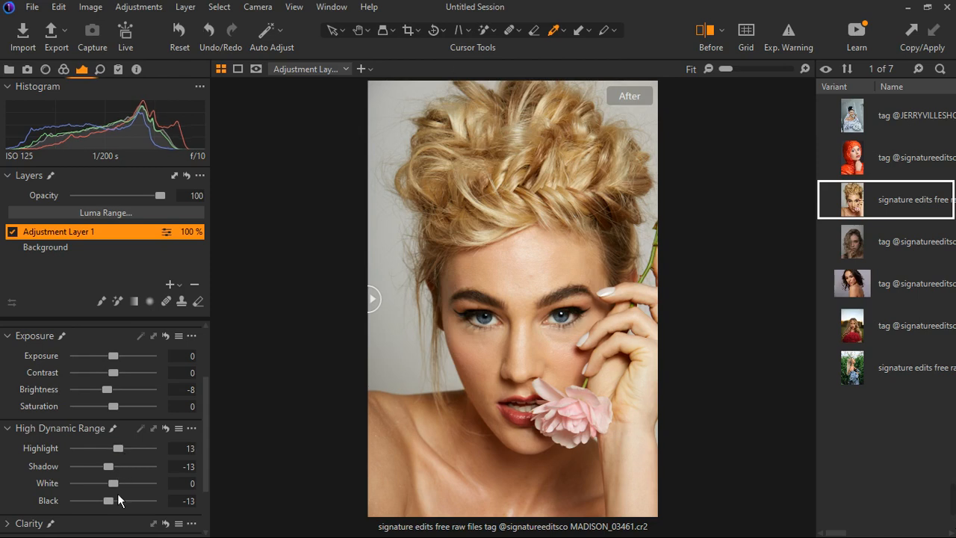
left_click_drag(122, 493, 127, 491)
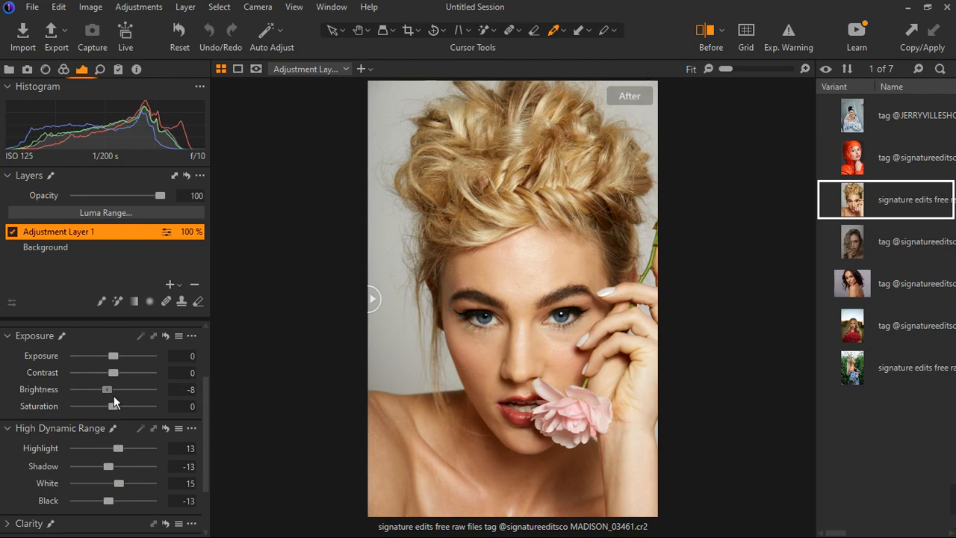
left_click_drag(114, 396, 111, 396)
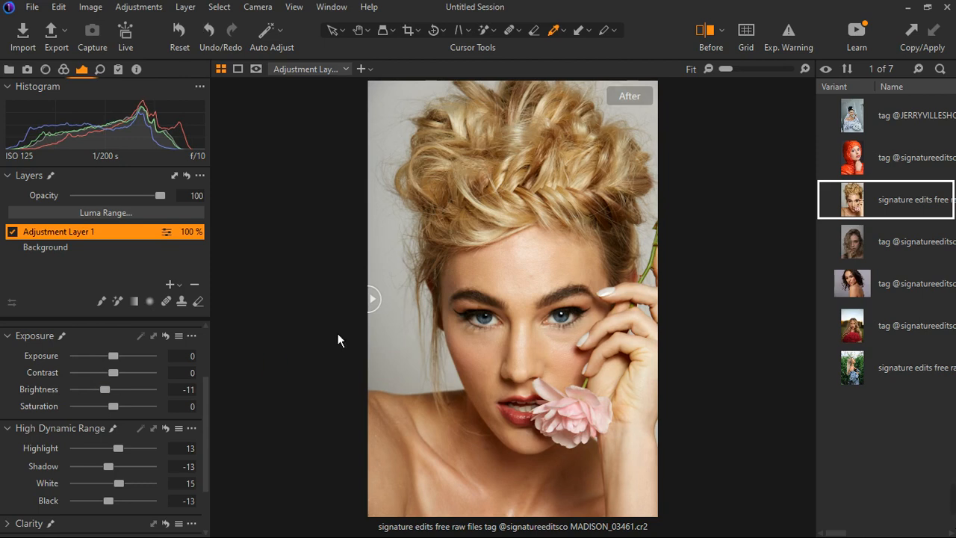
left_click(12, 231)
left_click(12, 232)
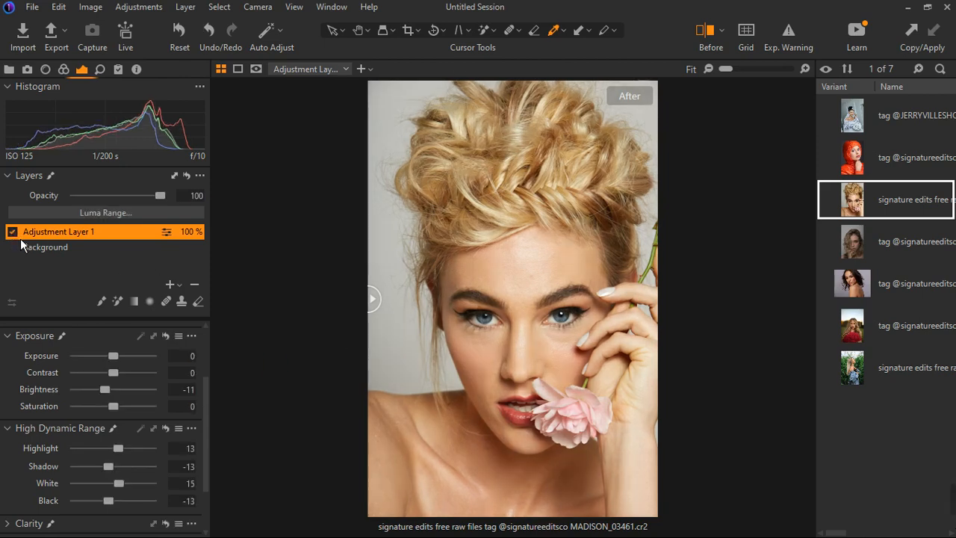
Set Adjustment Layer 1's Brightness to -8, Shadow to -7 and White to 13, and compare the portrait before and after
left_click_drag(373, 298, 304, 310)
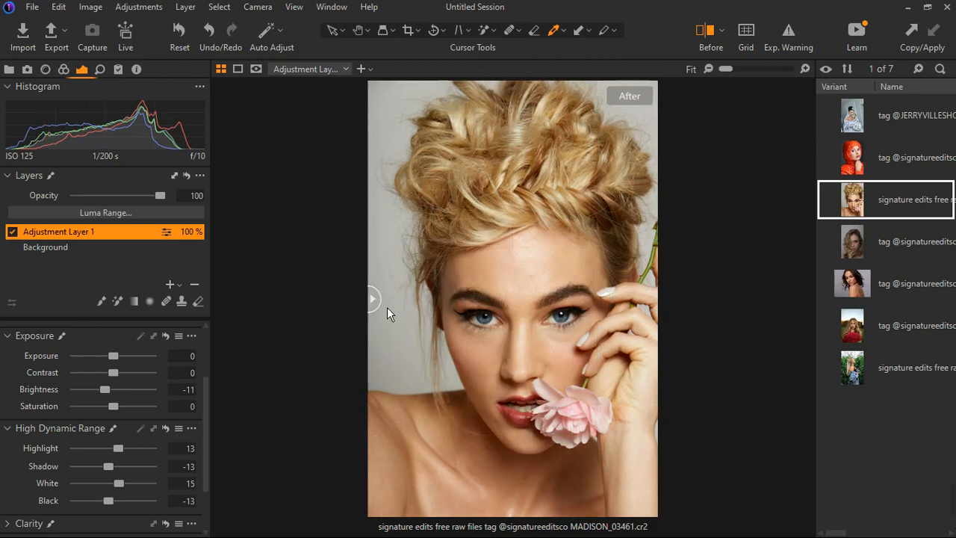
left_click_drag(385, 305, 370, 336)
left_click_drag(110, 503, 116, 503)
left_click(117, 473)
left_click_drag(124, 471, 119, 469)
left_click_drag(113, 396, 115, 395)
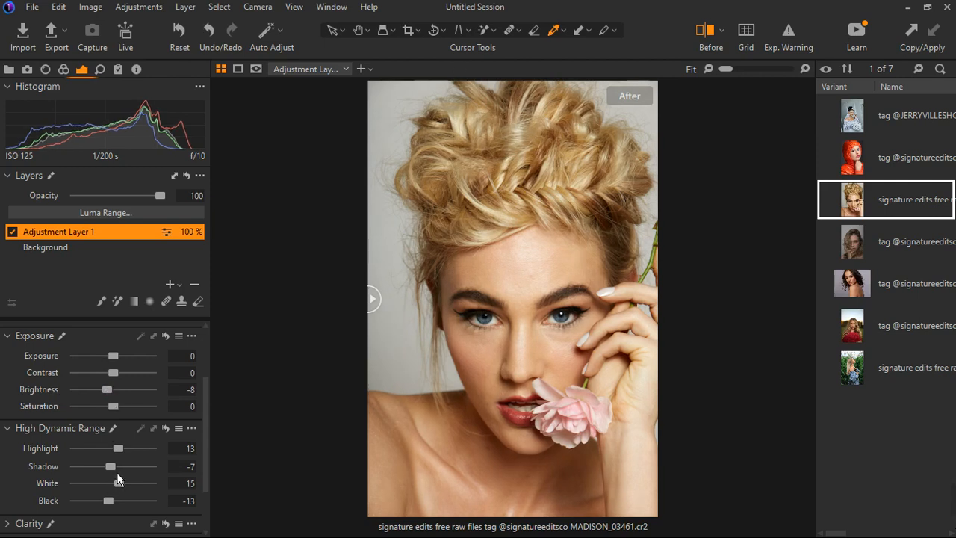
left_click_drag(129, 492, 125, 493)
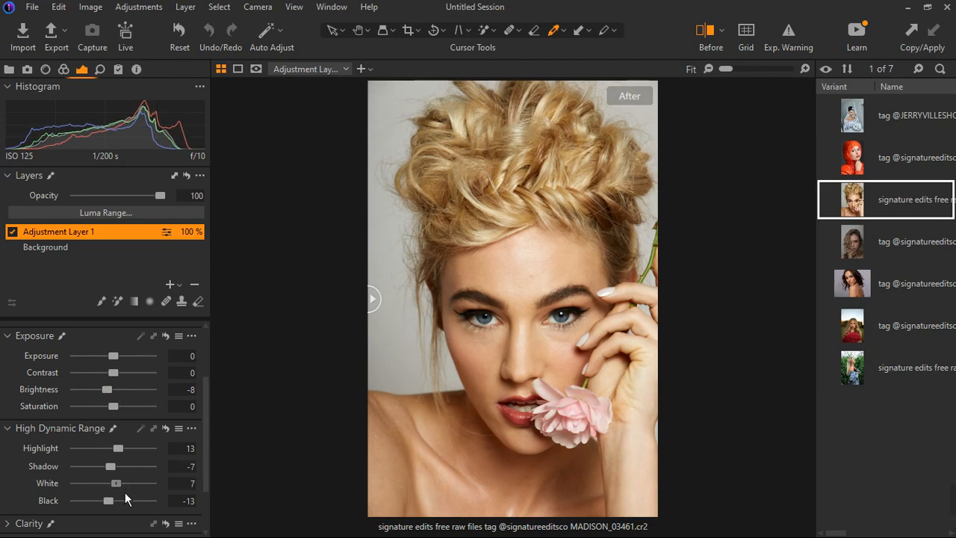
left_click_drag(125, 492, 127, 490)
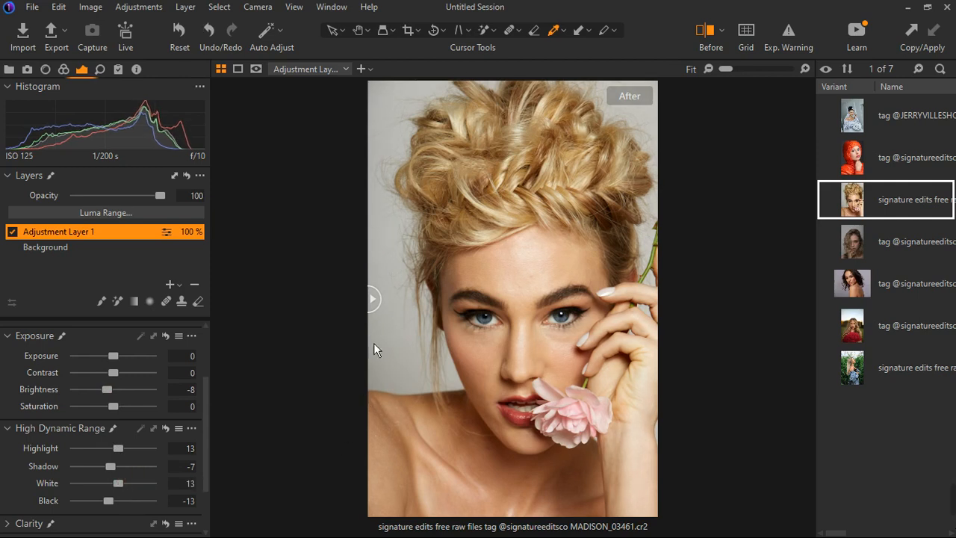
left_click_drag(373, 300, 342, 329)
Rename Adjustment Layer 1 as "overall adjusment exposure" and check the eyes up close
double_click(60, 233)
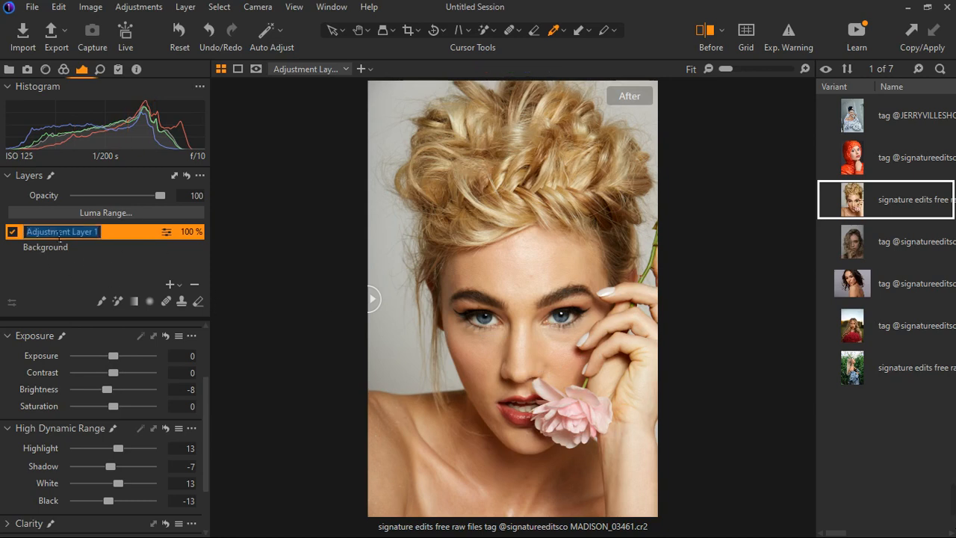
type("overal")
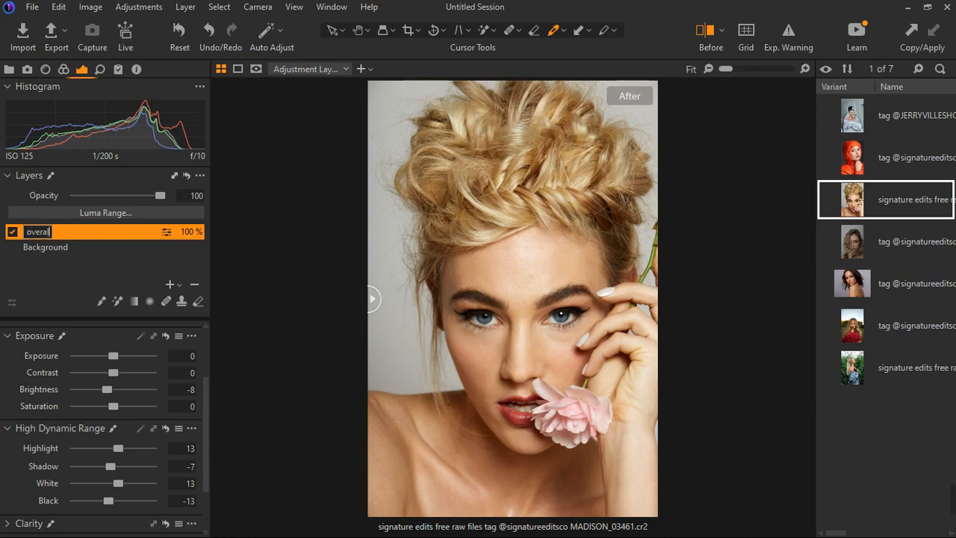
type("l adjusment")
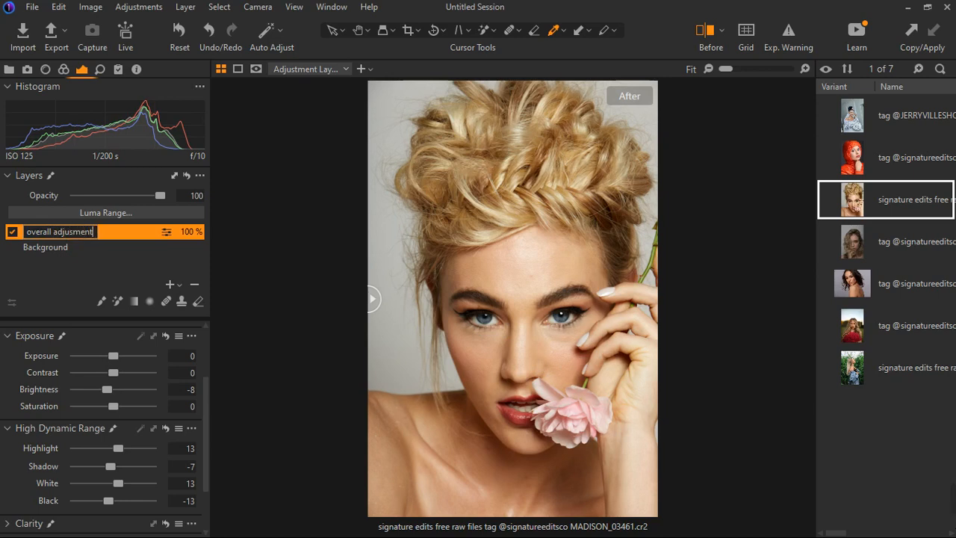
type(" exposure")
key("Return")
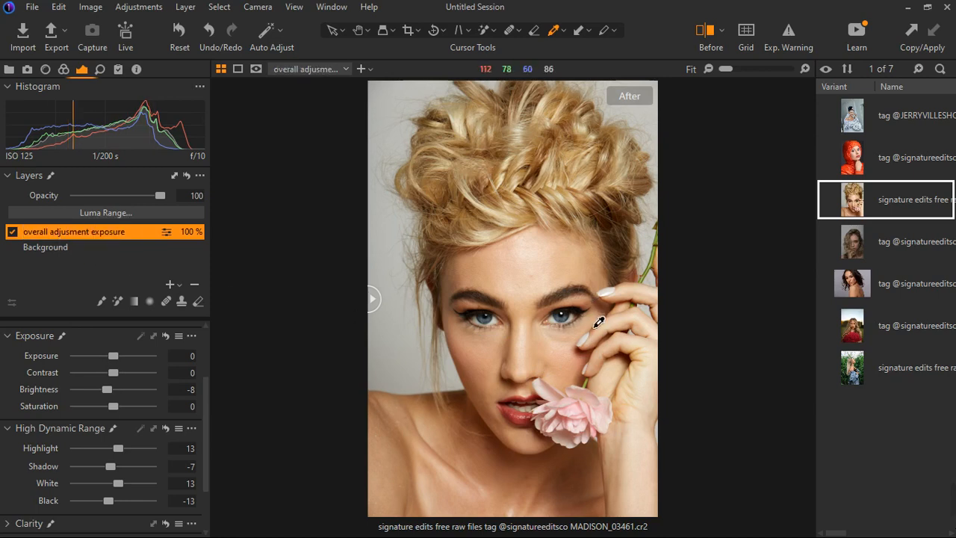
scroll(599, 321, "up", 2)
scroll(599, 321, "up", 2)
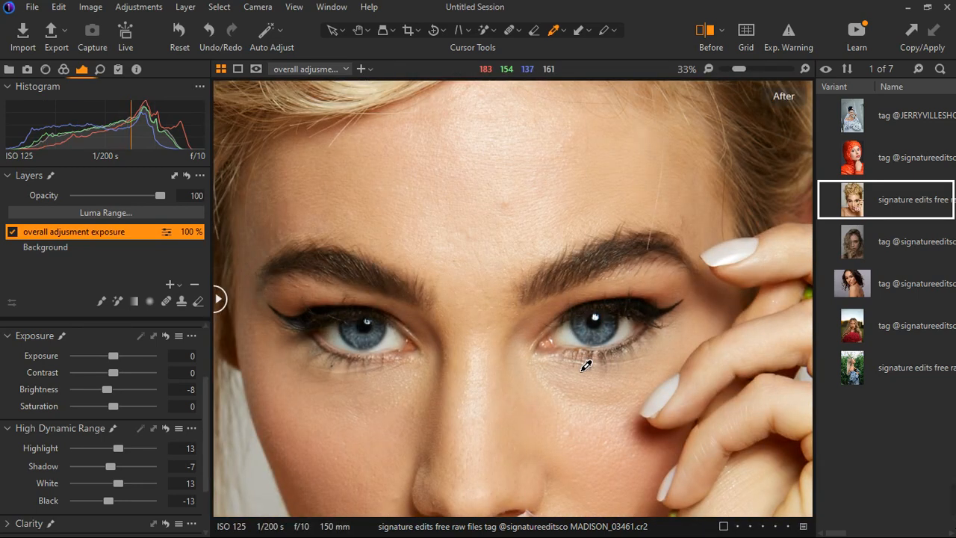
scroll(586, 365, "down", 3)
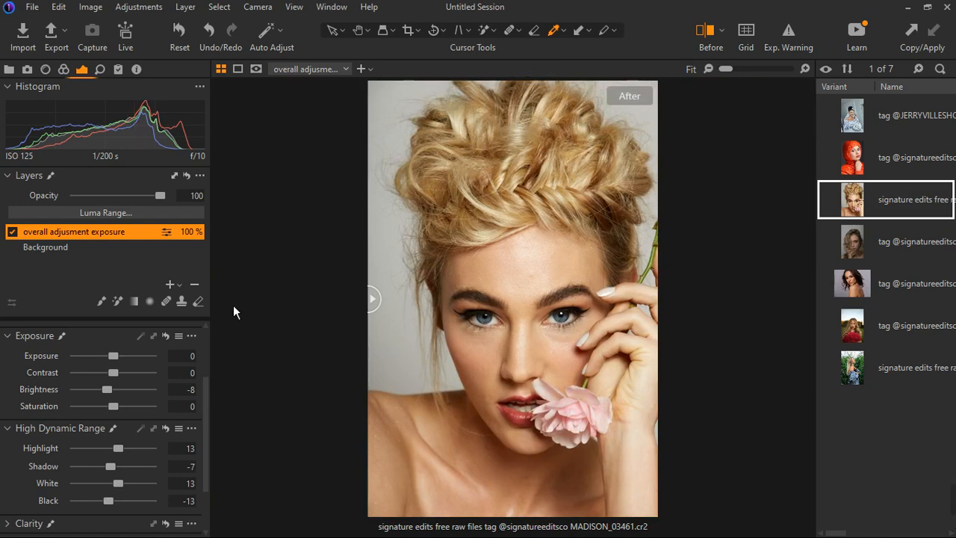
Add a new empty adjustment layer and name it "skin"
left_click(178, 285)
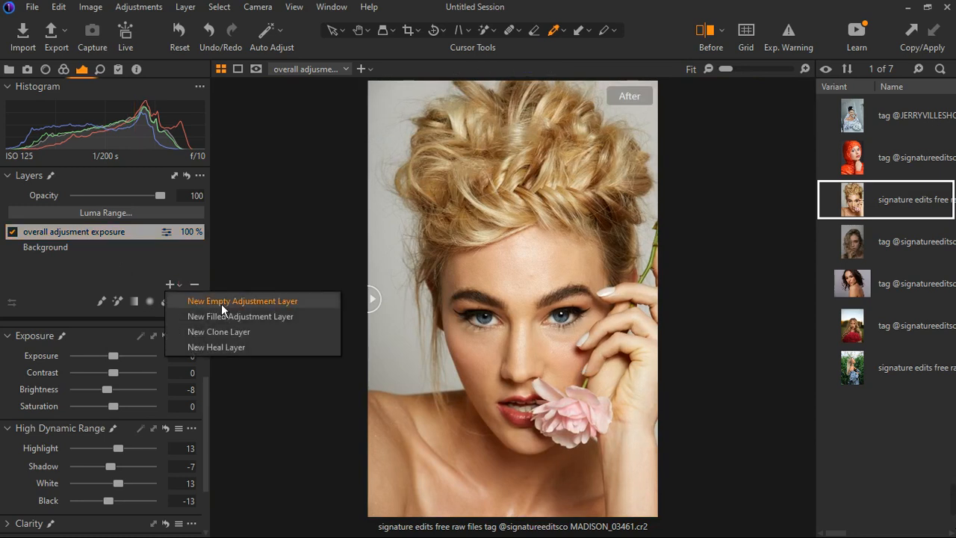
left_click(222, 307)
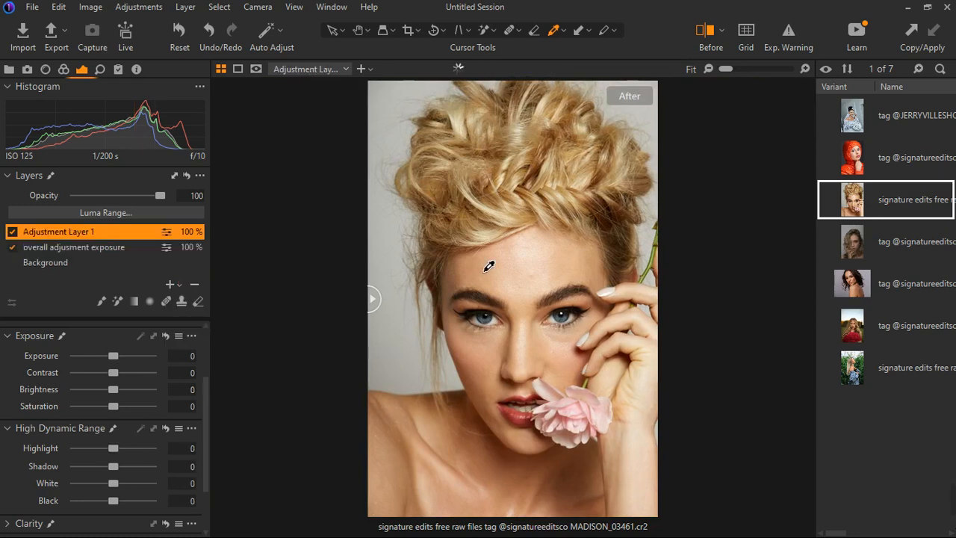
double_click(75, 236)
type("skin")
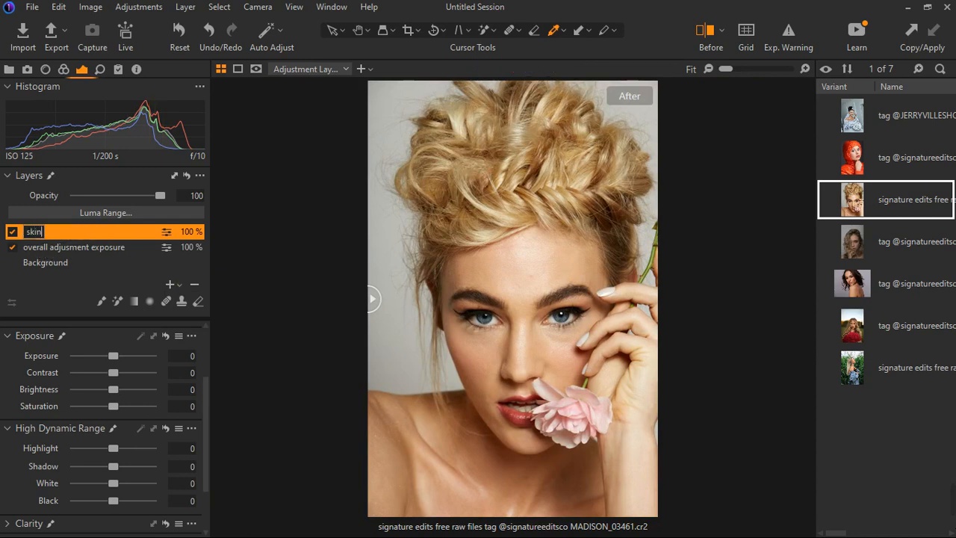
key("Return")
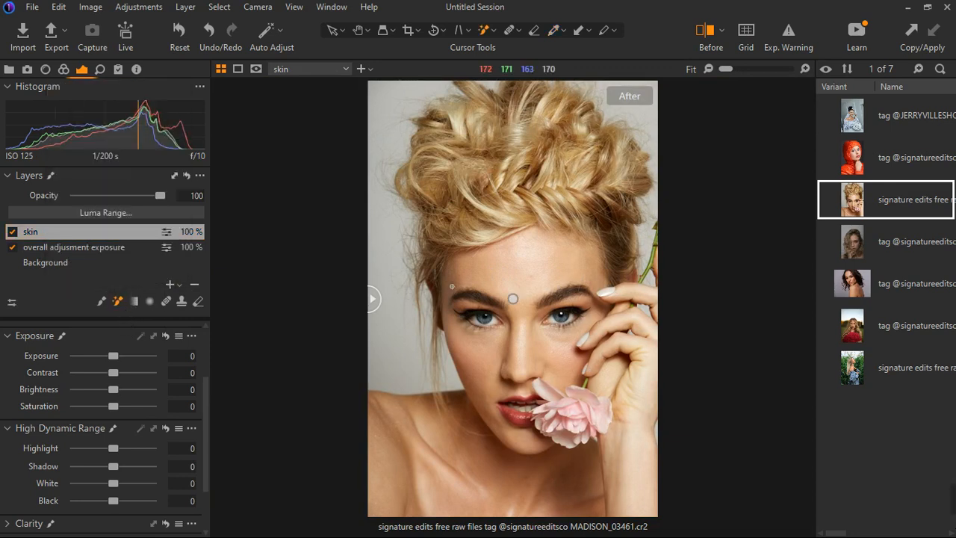
Mask the woman's skin on the skin layer with the Magic Brush, sampling the forehead, and check the mask overlay
left_click(542, 270)
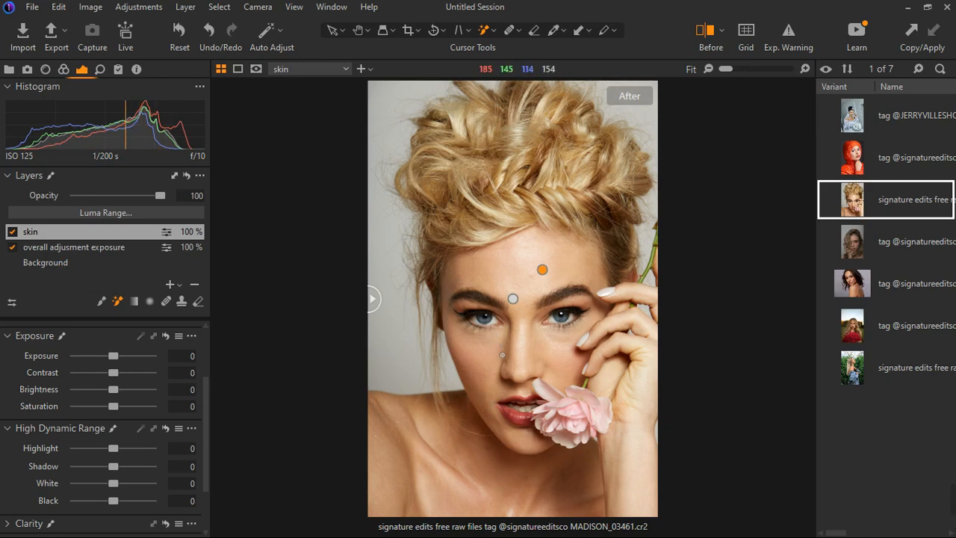
left_click(495, 248)
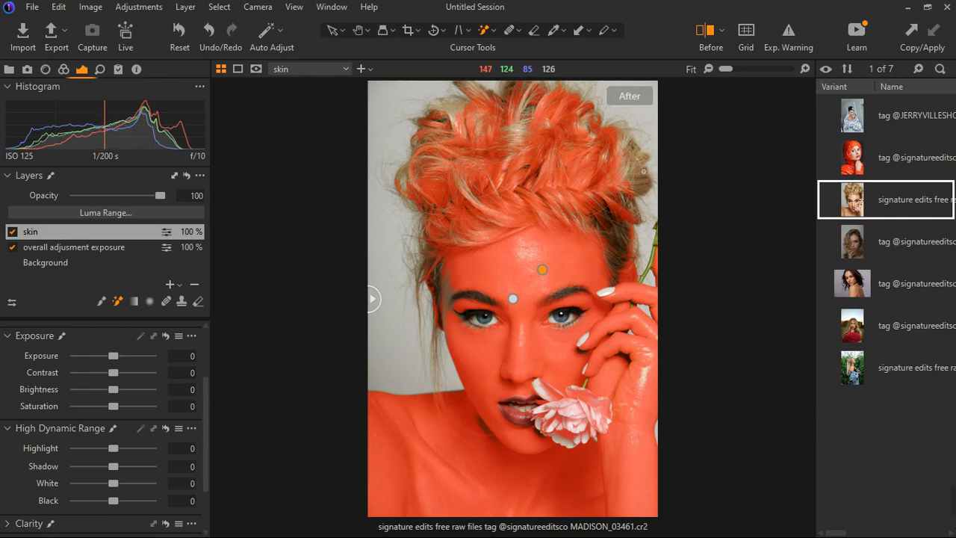
key("m")
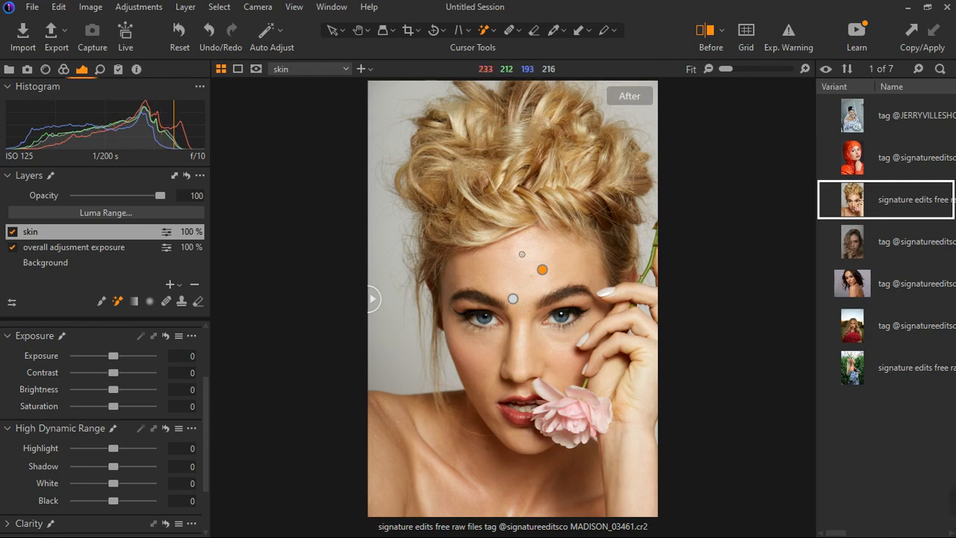
left_click(542, 269)
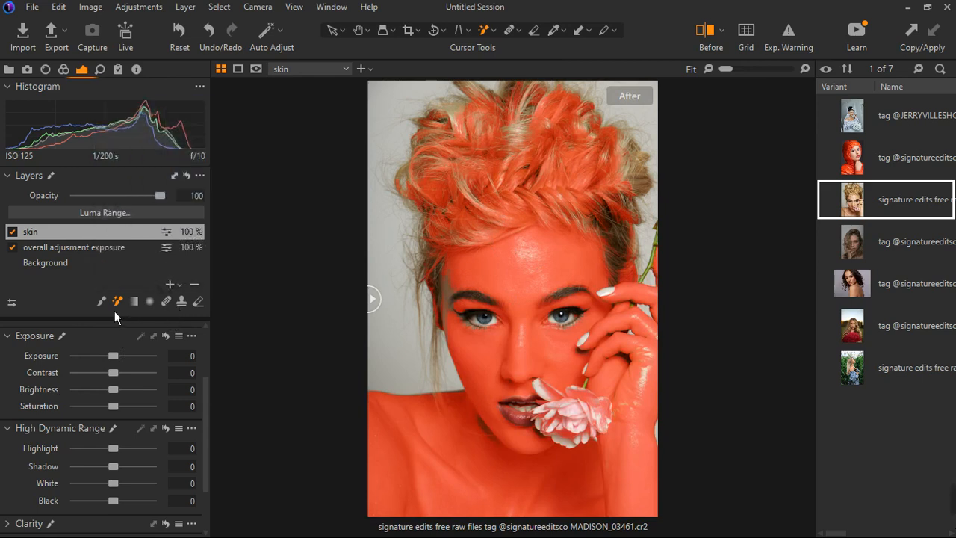
Erase the skin layer's mask from the hair down to the hairline with an enlarged eraser, and hide the mask overlay
left_click(198, 301)
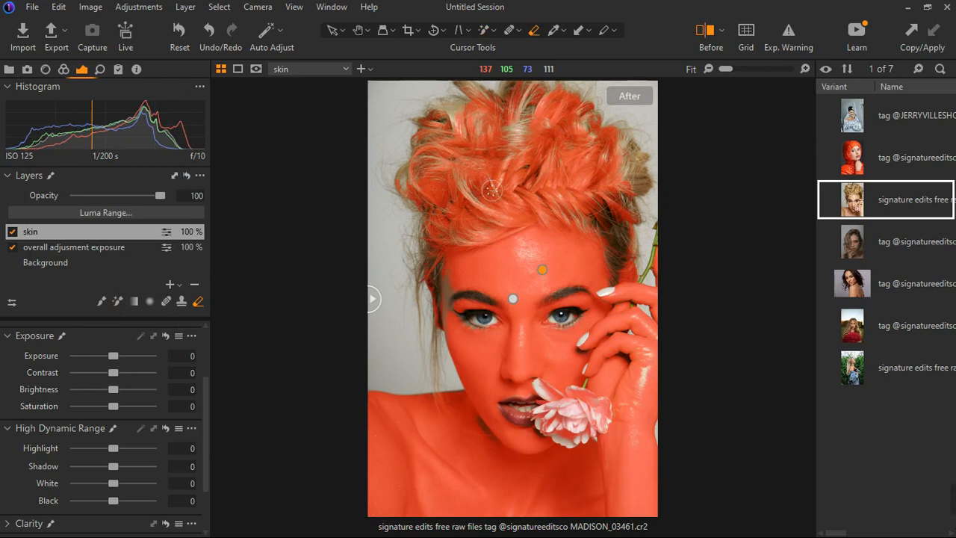
key("bracketright")
key("bracketright")
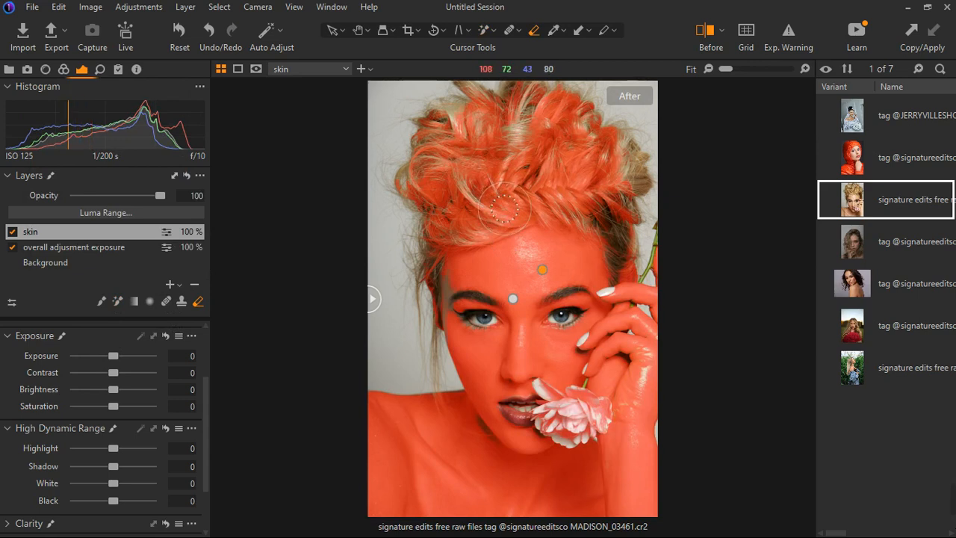
mouse_move(492, 209)
left_mouse_down()
mouse_move(553, 127)
mouse_move(499, 161)
mouse_move(463, 203)
mouse_move(457, 224)
mouse_move(467, 247)
left_mouse_up()
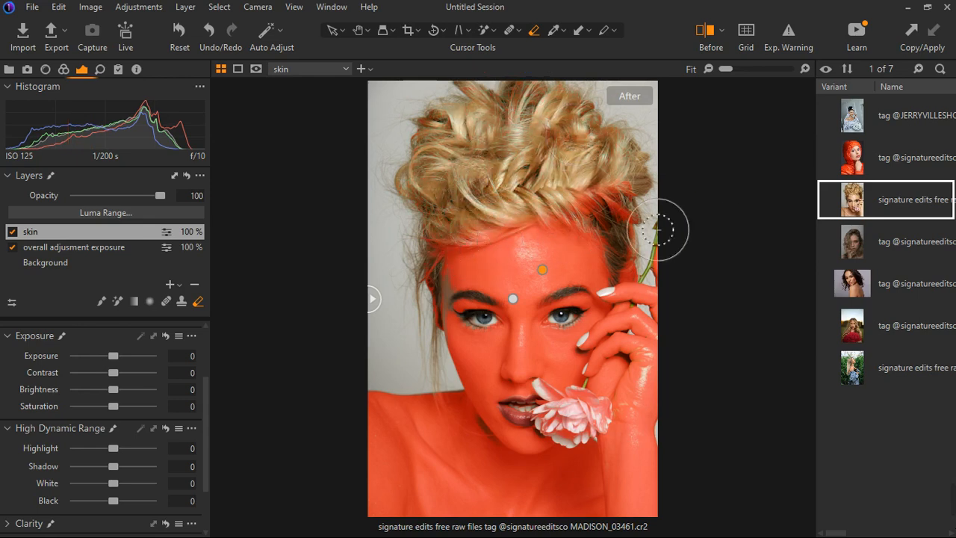
left_click_drag(658, 229, 654, 230)
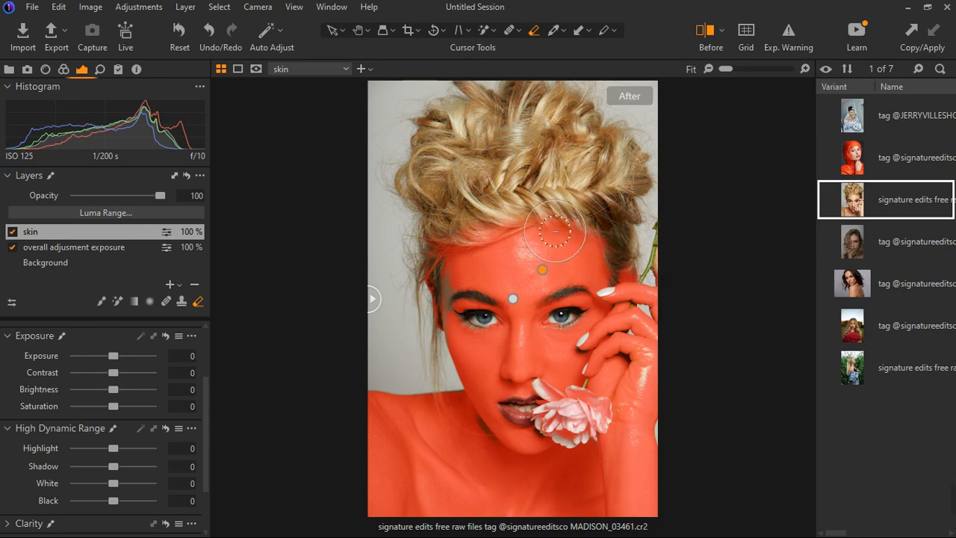
mouse_move(554, 233)
left_mouse_down()
mouse_move(440, 258)
mouse_move(551, 233)
mouse_move(622, 233)
left_mouse_up()
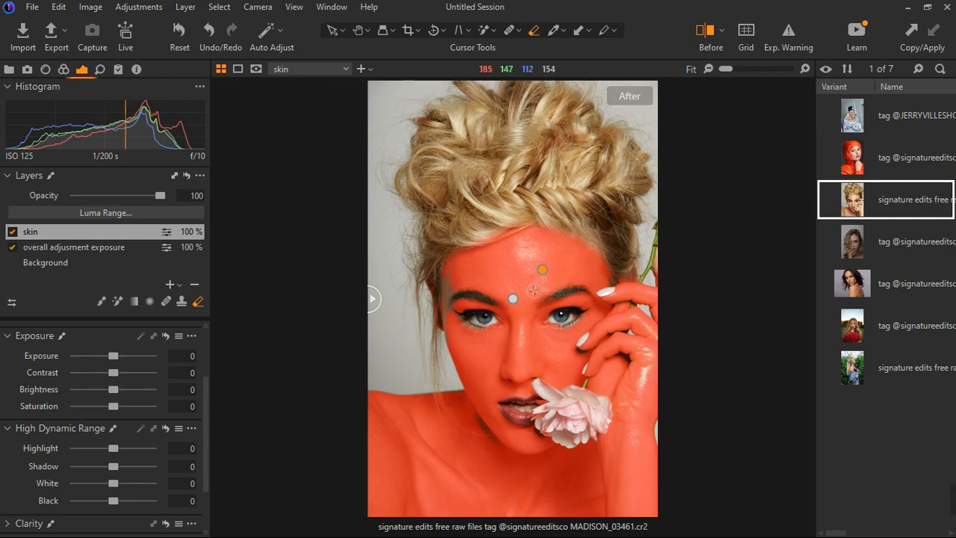
key("m")
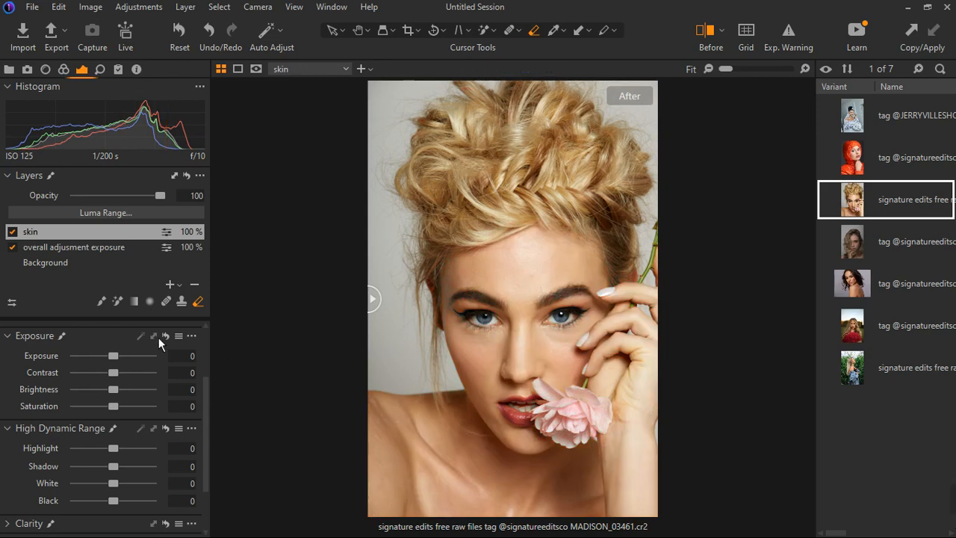
Pick a reference skin tone for the skin layer from the cheek just above the flower petal, using the Color Editor's Skin Tone picker
left_click(73, 76)
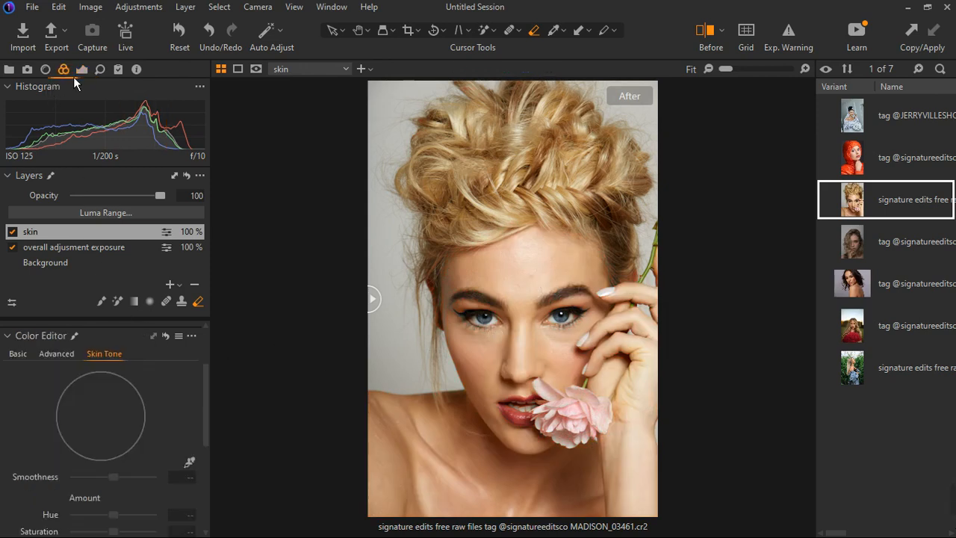
scroll(83, 383, "down", 1)
scroll(105, 336, "up", 1)
left_click(193, 470)
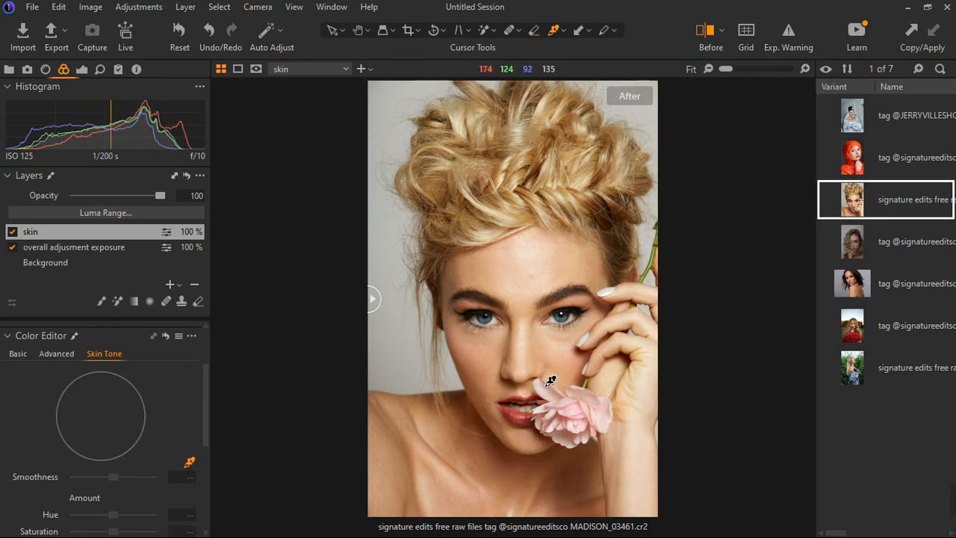
scroll(551, 381, "up", 2)
scroll(535, 335, "down", 1)
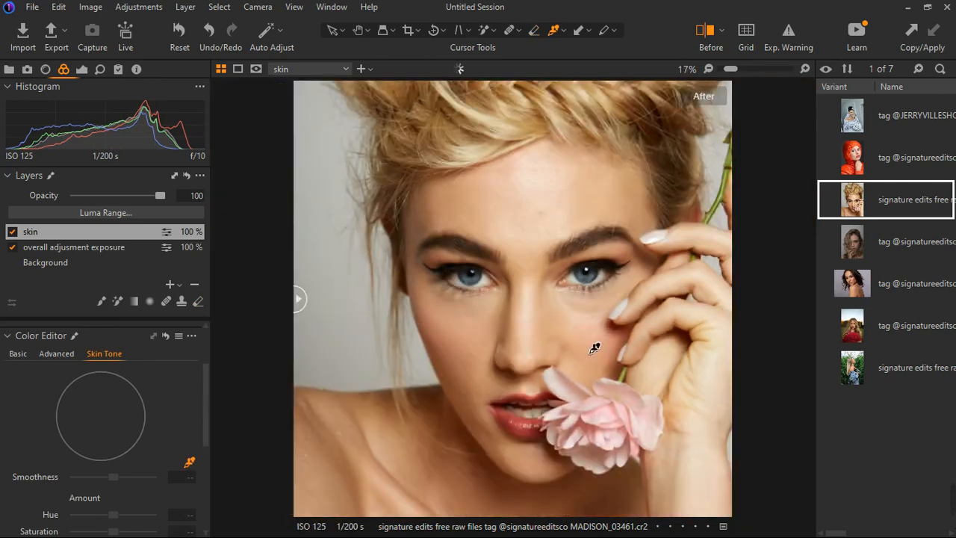
scroll(680, 366, "down", 1)
scroll(669, 477, "up", 1)
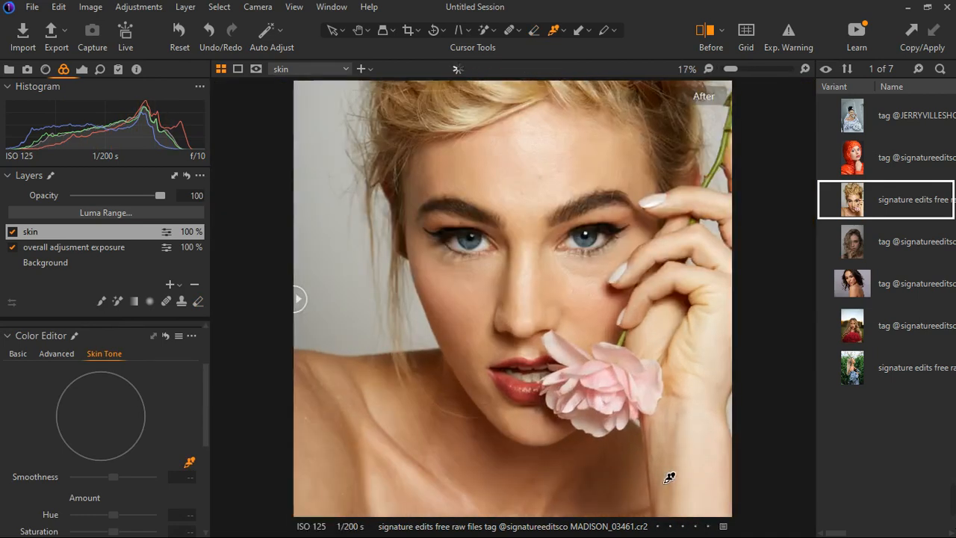
scroll(669, 477, "up", 1)
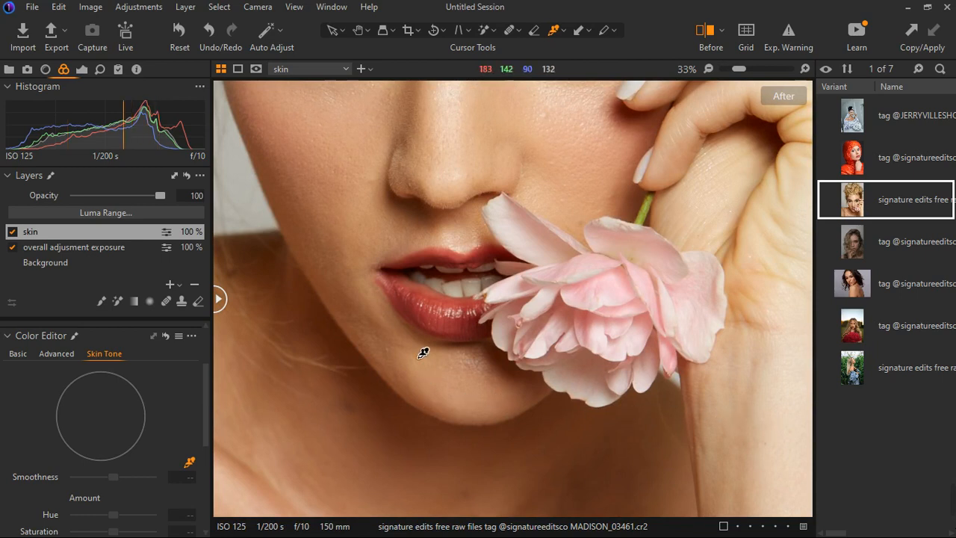
scroll(423, 352, "down", 1)
scroll(614, 219, "up", 2)
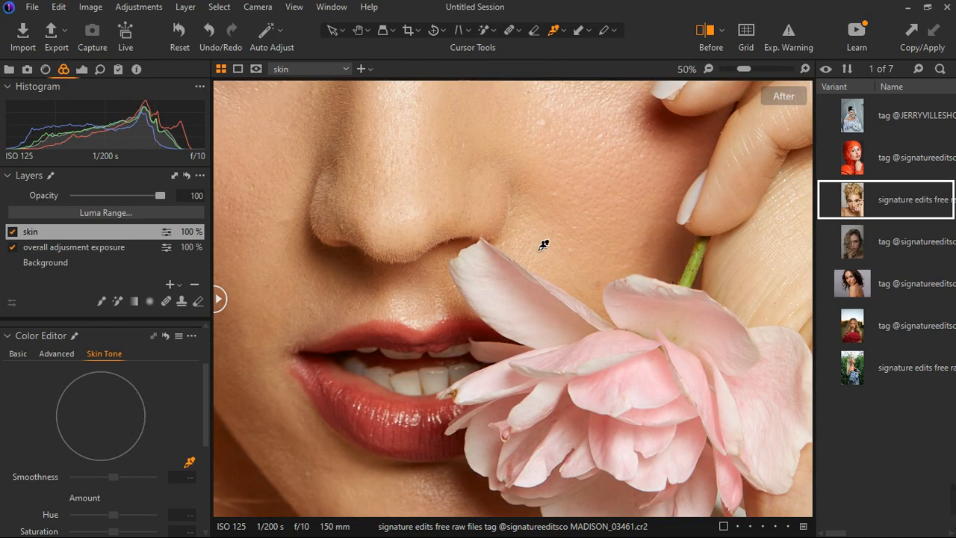
left_click(575, 289)
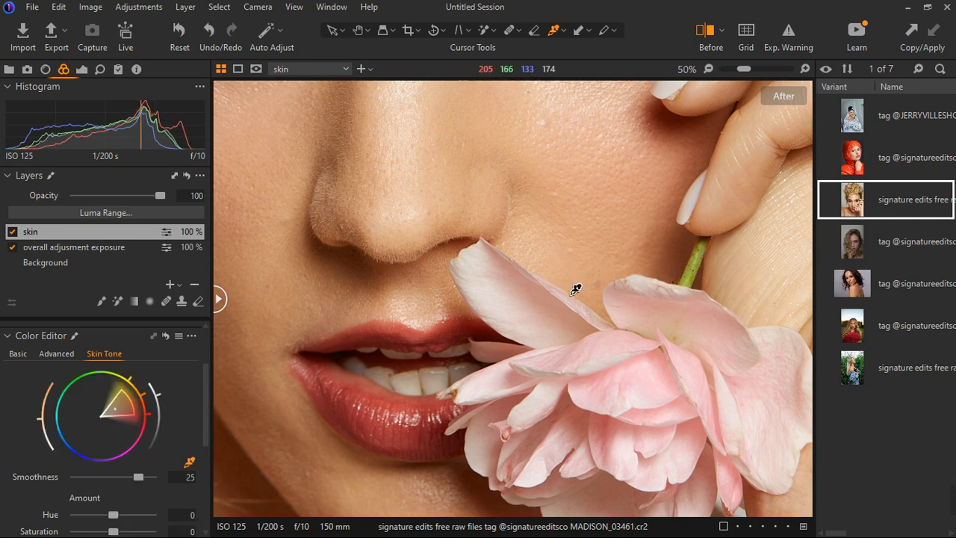
Resample the reference skin tone alternately from the nose tip and the cheek above the petal, finishing on the nose tip
left_click(404, 236)
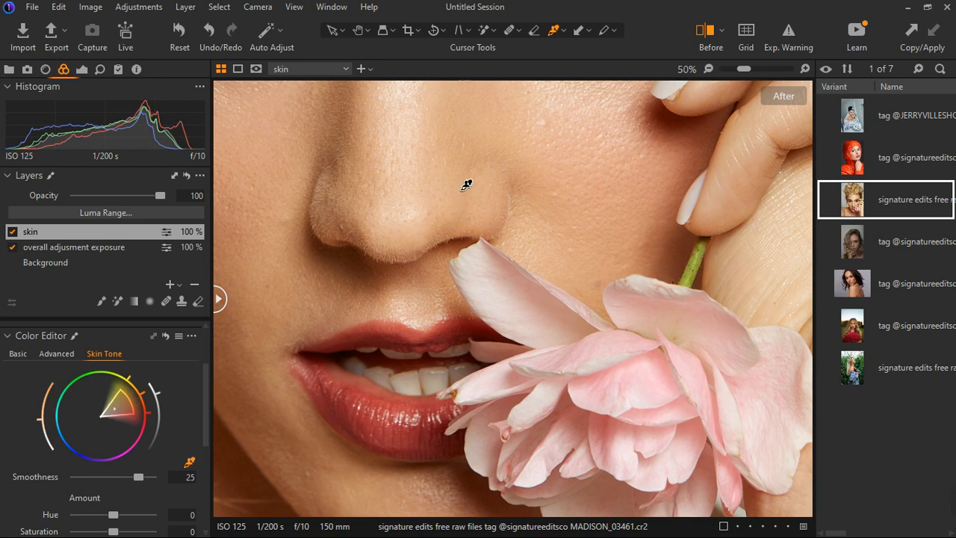
left_click(572, 289)
left_click(423, 242)
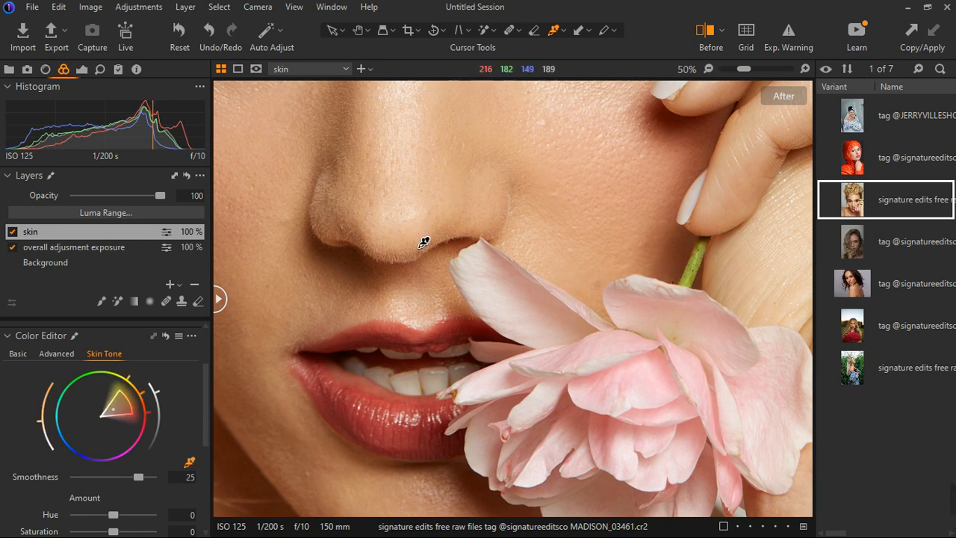
left_click(590, 291)
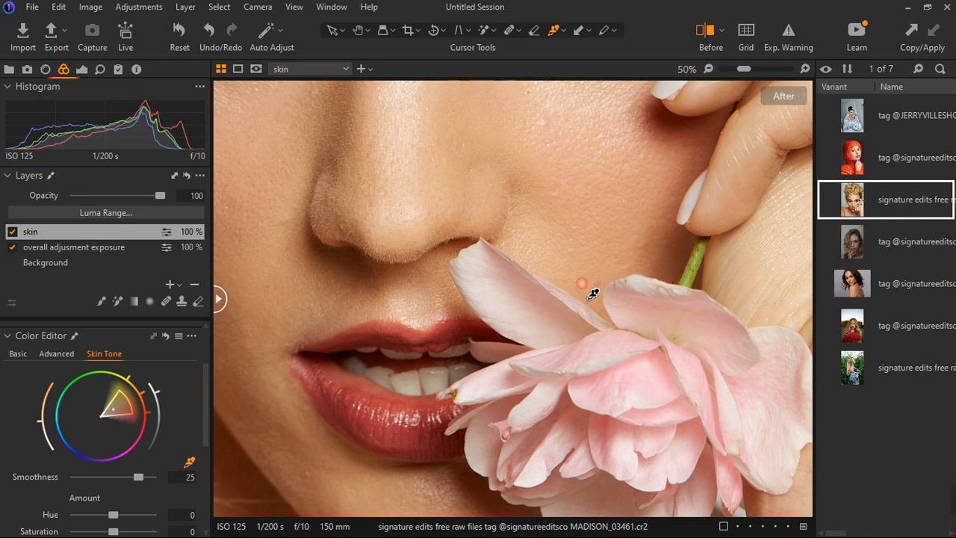
left_click(415, 246)
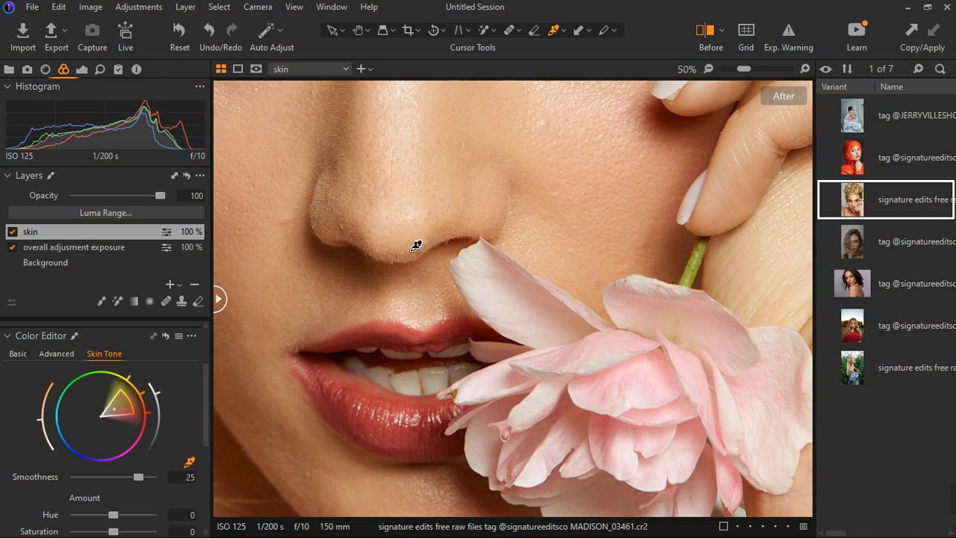
Resample the reference skin tone from the cheek above the petal and the nose tip, and extend its colour range to the wheel's edge
left_click(590, 287)
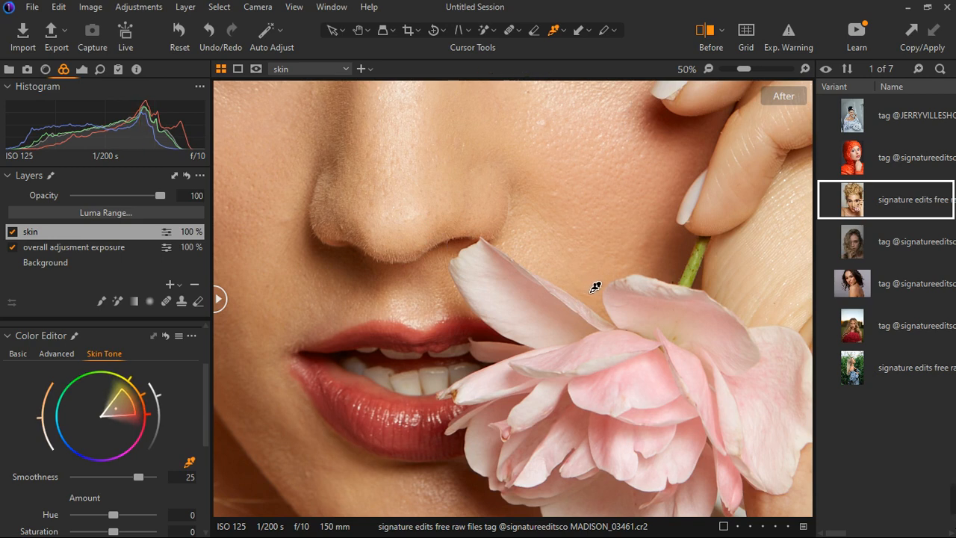
left_click(426, 239)
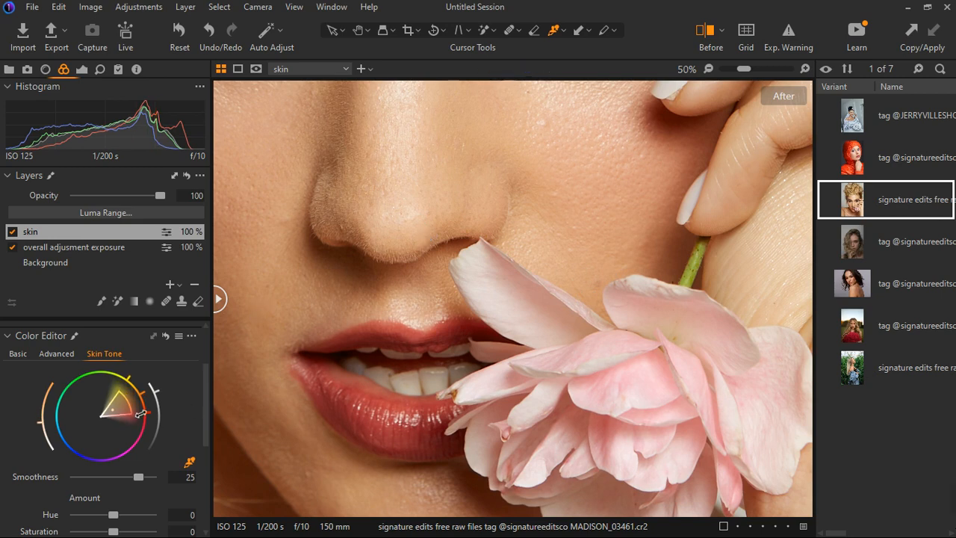
left_click_drag(140, 413, 180, 381)
scroll(423, 259, "down", 4)
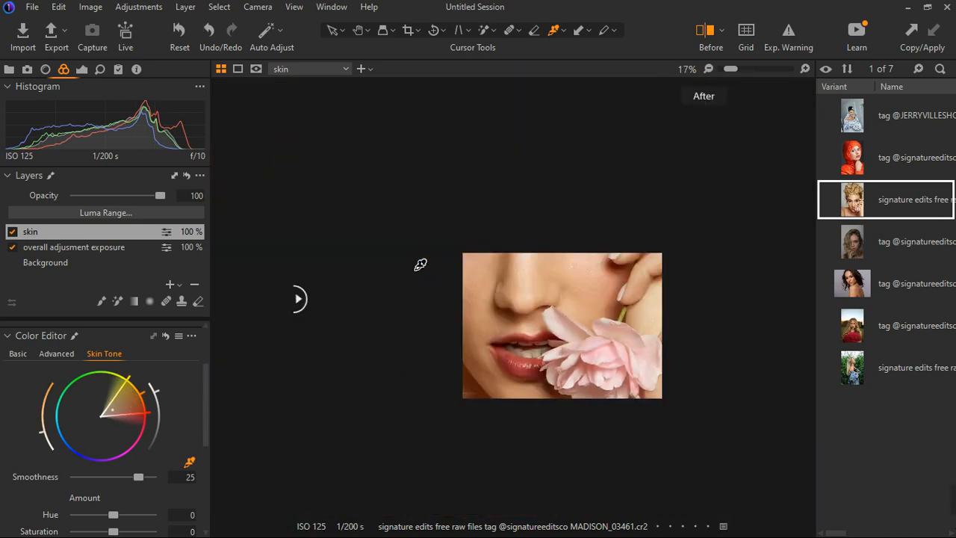
scroll(420, 266, "down", 2)
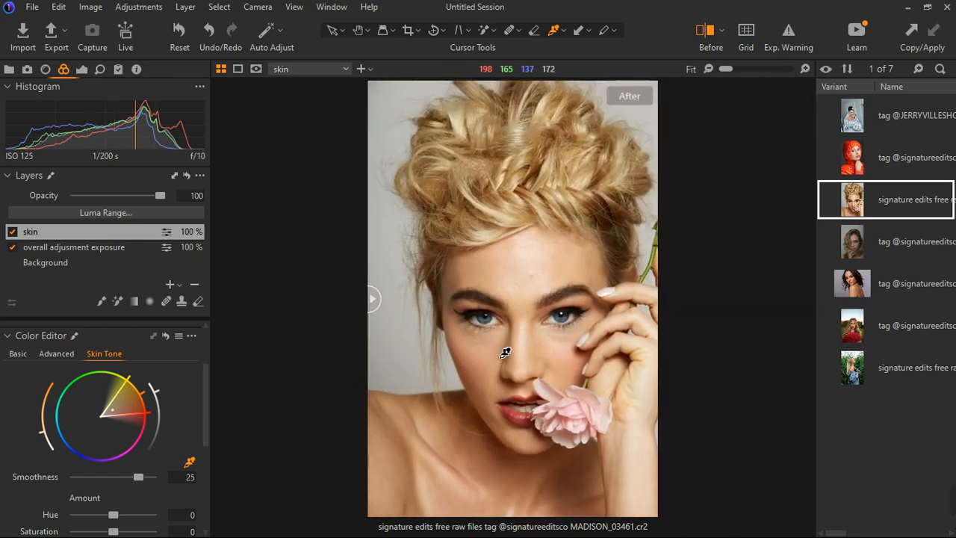
left_click(499, 381)
left_click(389, 446)
Try a Hue uniformity of 75 on the skin layer, and compare the portrait with that layer off and on
scroll(101, 477, "down", 3)
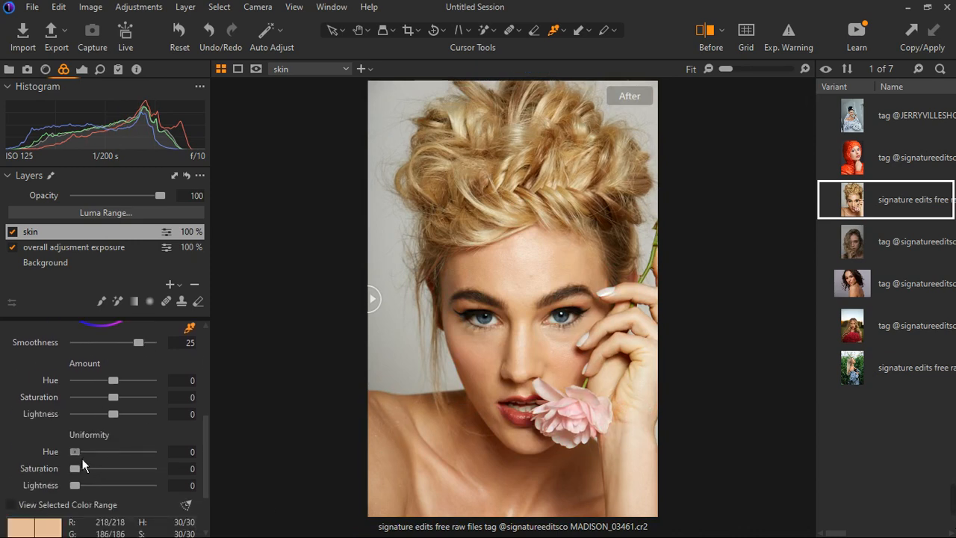
left_click_drag(74, 457, 120, 458)
left_click_drag(120, 458, 140, 458)
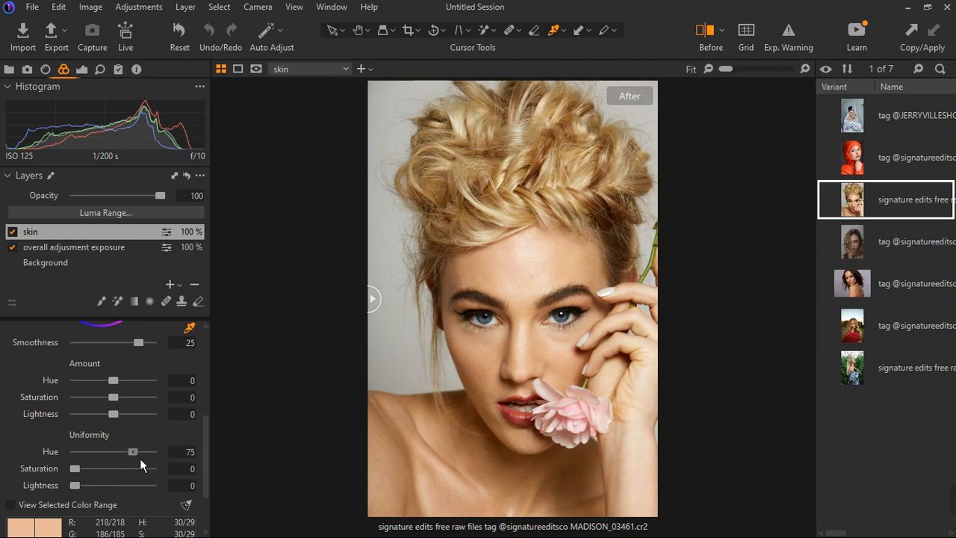
left_click(18, 237)
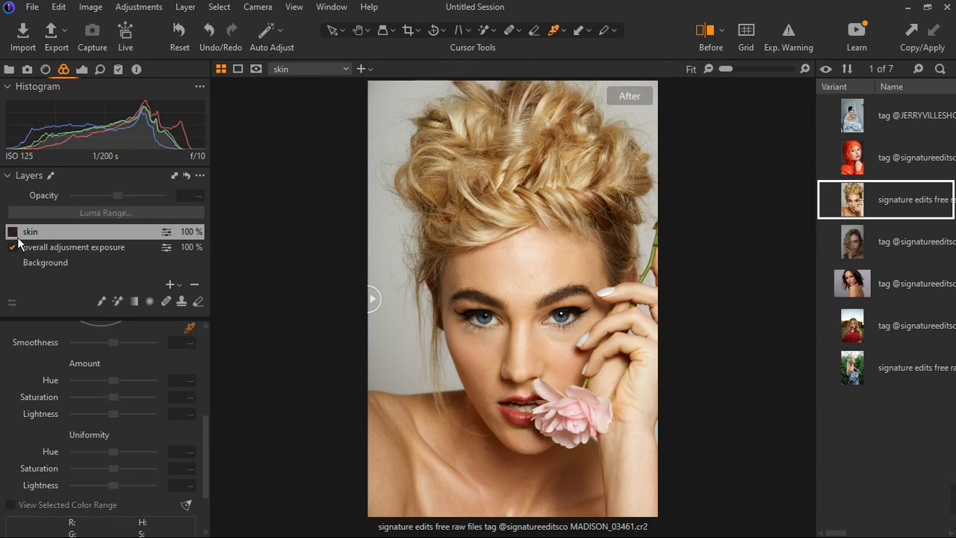
left_click(19, 239)
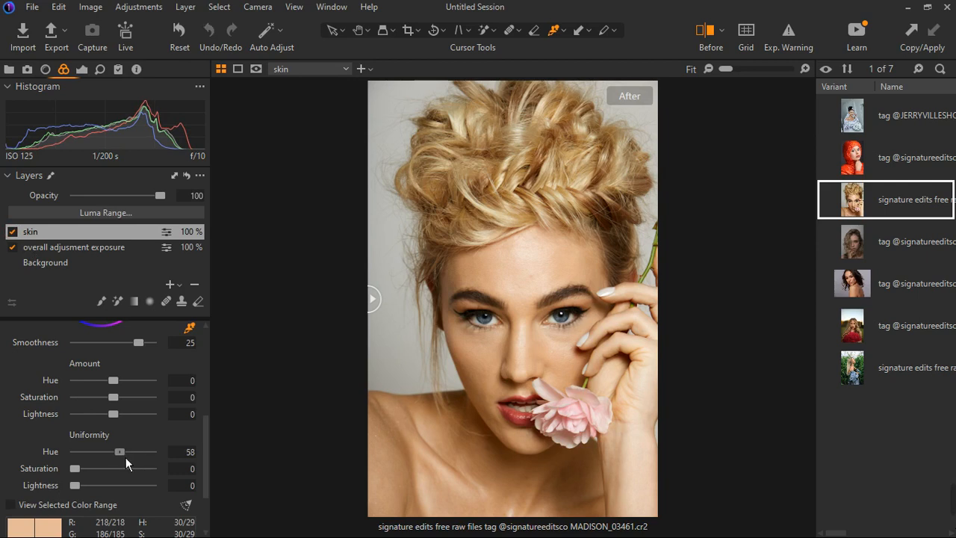
Lower the skin layer's Hue uniformity to 51, and compare the portrait with the layer off and on
left_click_drag(125, 457, 114, 457)
left_click_drag(113, 457, 119, 456)
left_click(12, 232)
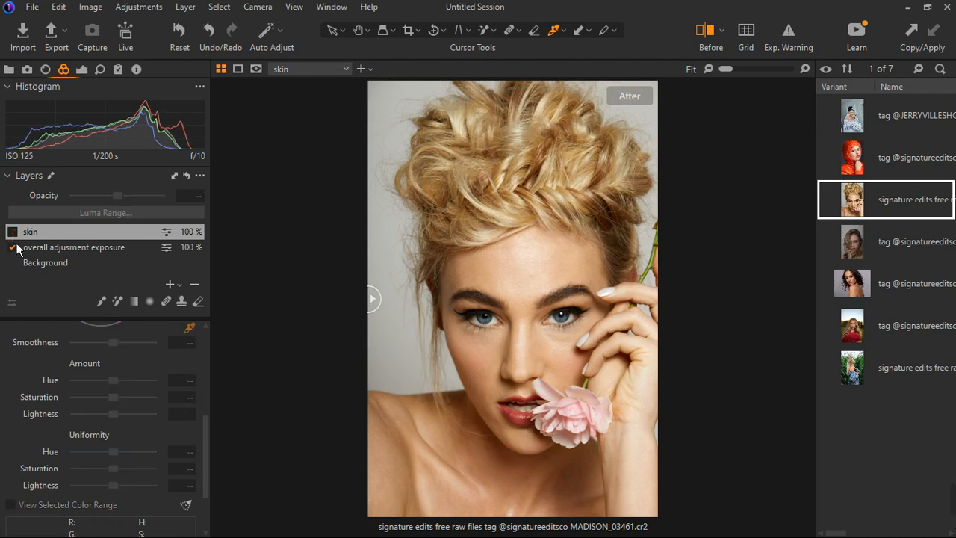
left_click(13, 233)
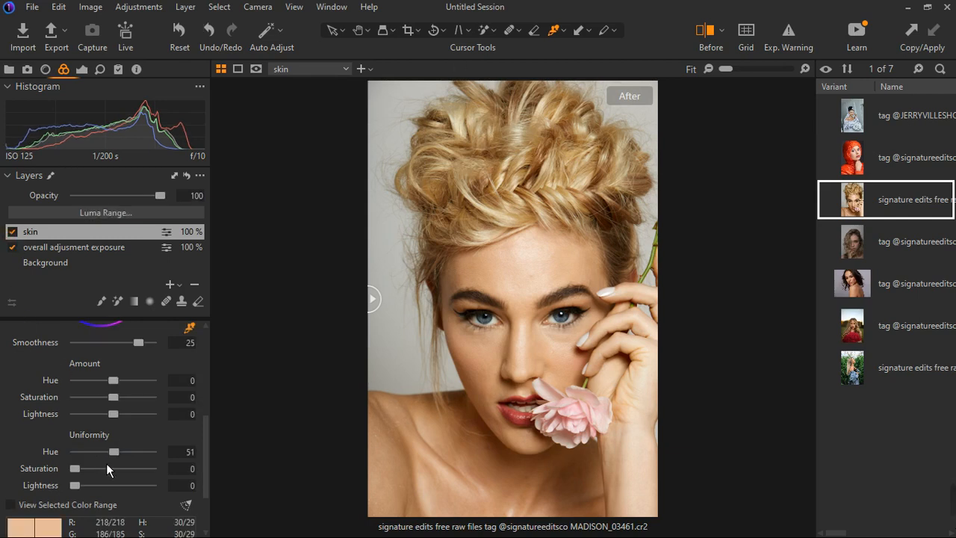
Set the skin layer's Hue uniformity to 75 and its Lightness uniformity to 46
left_click_drag(122, 455, 205, 453)
left_click_drag(160, 460, 144, 461)
left_click_drag(145, 460, 143, 461)
left_click_drag(137, 458, 135, 457)
left_click_drag(85, 491, 127, 494)
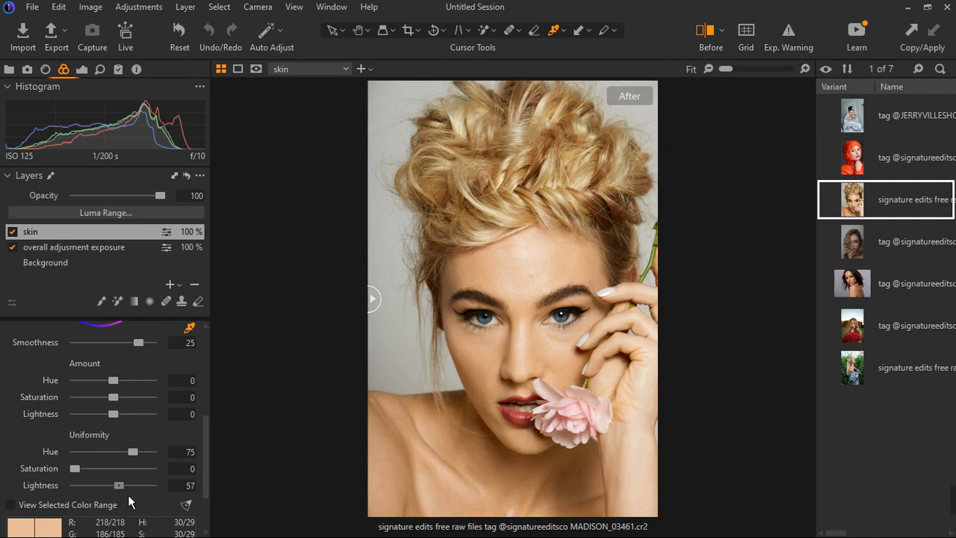
left_click_drag(128, 494, 127, 495)
left_click_drag(122, 492, 105, 494)
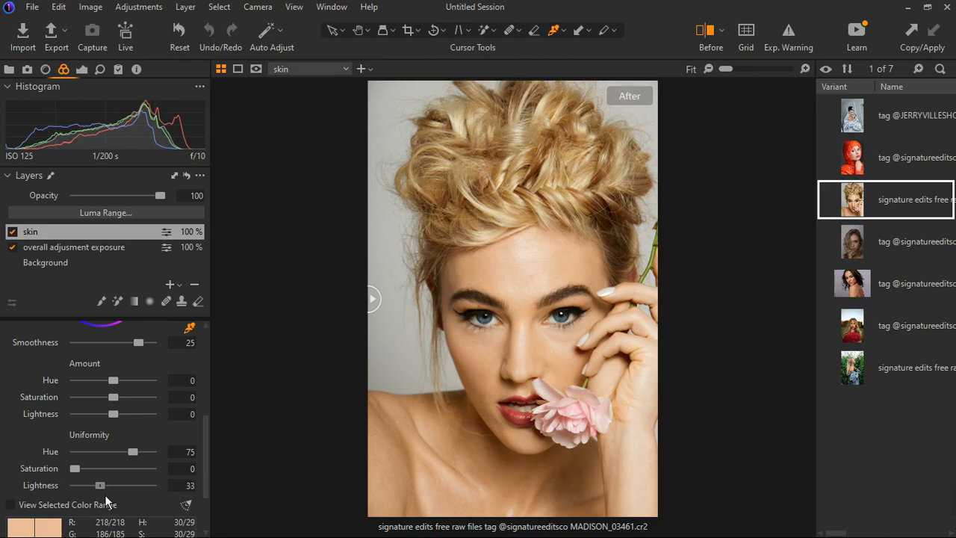
Raise the skin layer's Lightness amount to 3.1 and its Saturation uniformity to 15
left_click(121, 417)
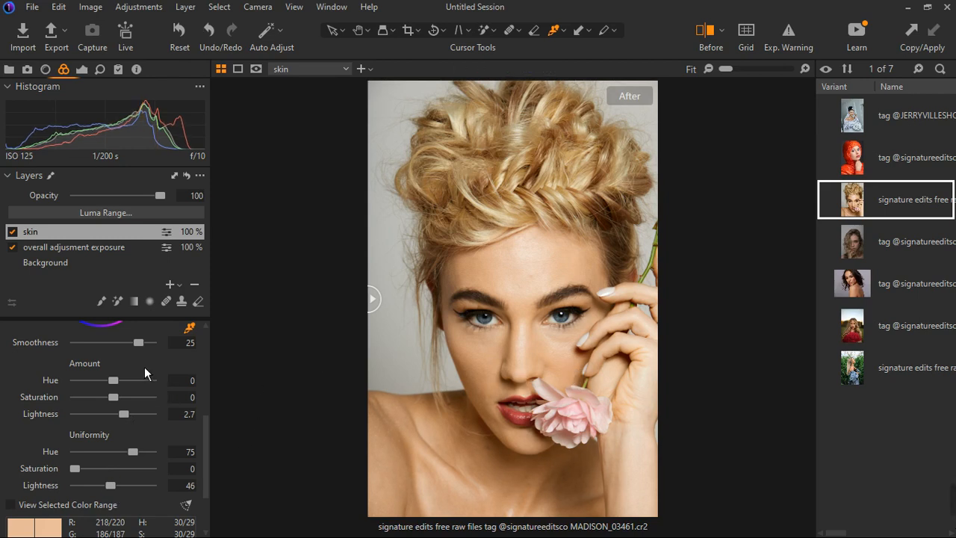
scroll(132, 421, "up", 2)
left_click_drag(81, 472, 94, 471)
Try the skin layer's Hue amount at 5 and around -3.7, resetting it to 0 after each attempt
left_click_drag(117, 387, 170, 386)
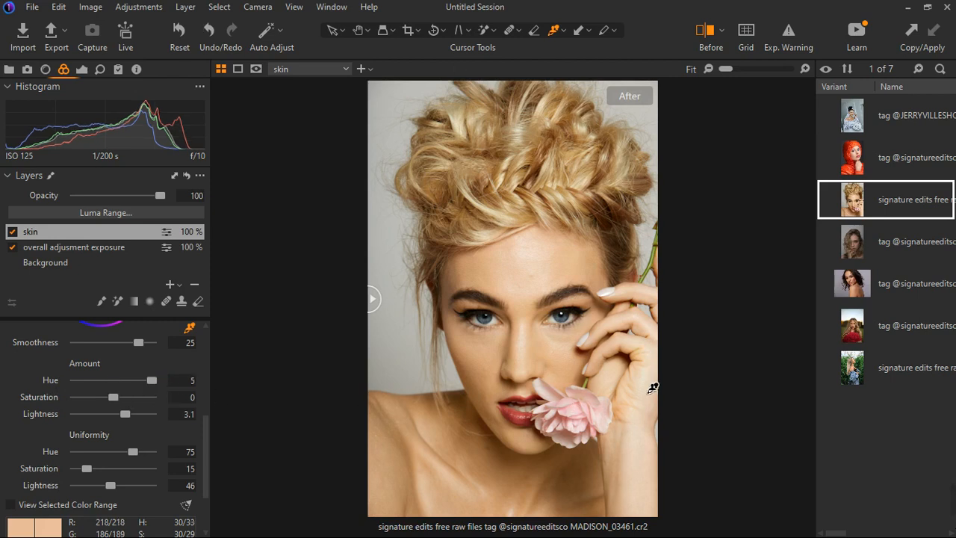
double_click(155, 386)
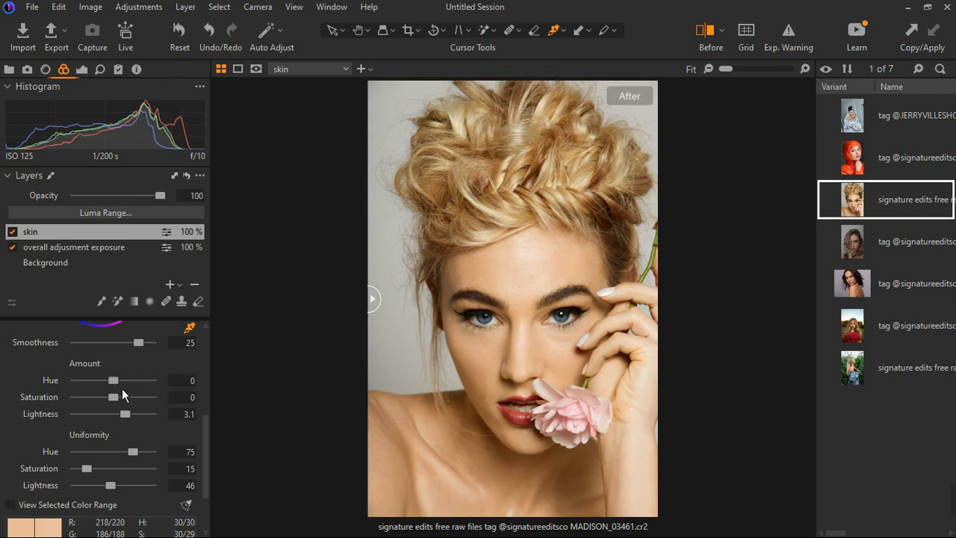
left_click_drag(121, 388, 94, 389)
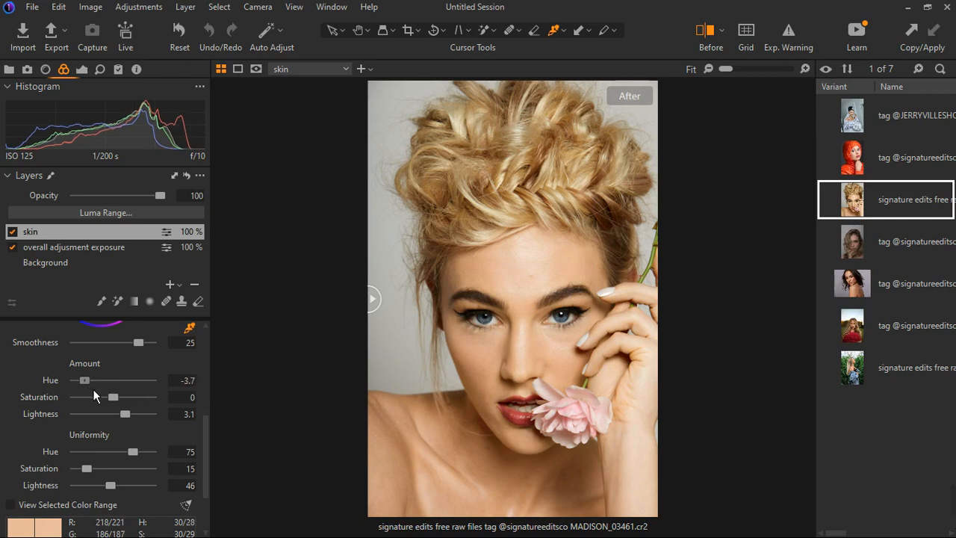
left_click_drag(94, 389, 78, 393)
double_click(85, 385)
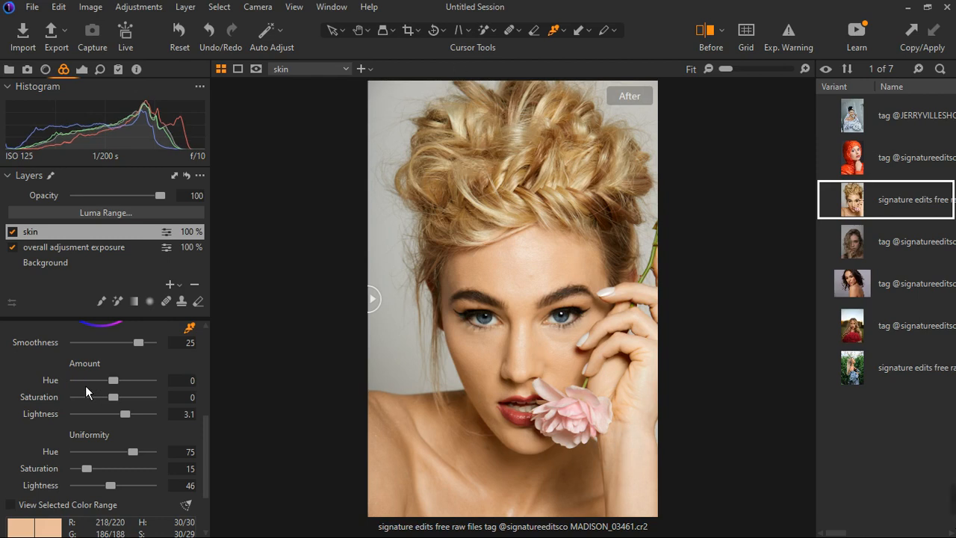
Set the skin layer's Hue amount to -3.4 and Smoothness to 26.3, and compare the portrait with the layer off and on
left_click_drag(121, 389, 97, 387)
left_click_drag(98, 388, 95, 388)
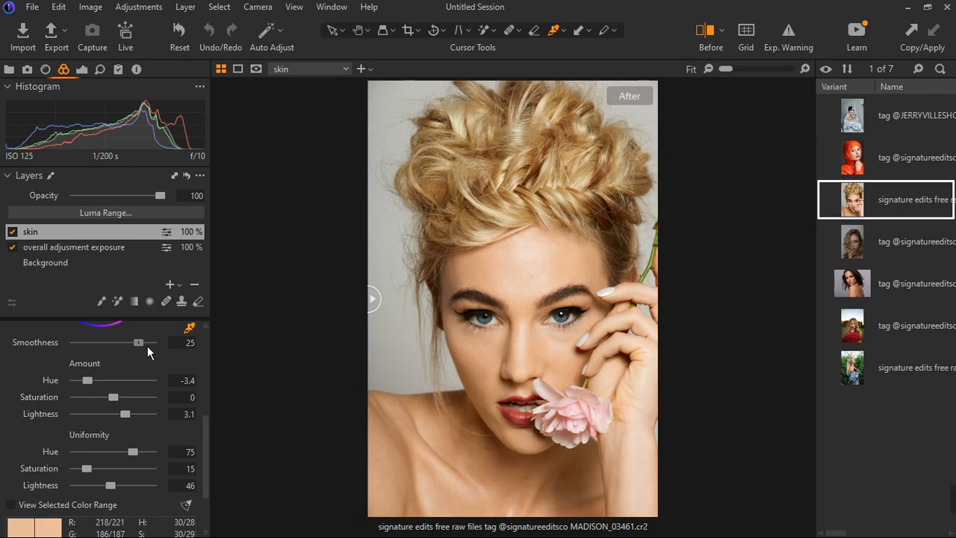
left_click_drag(147, 346, 149, 345)
left_click(18, 241)
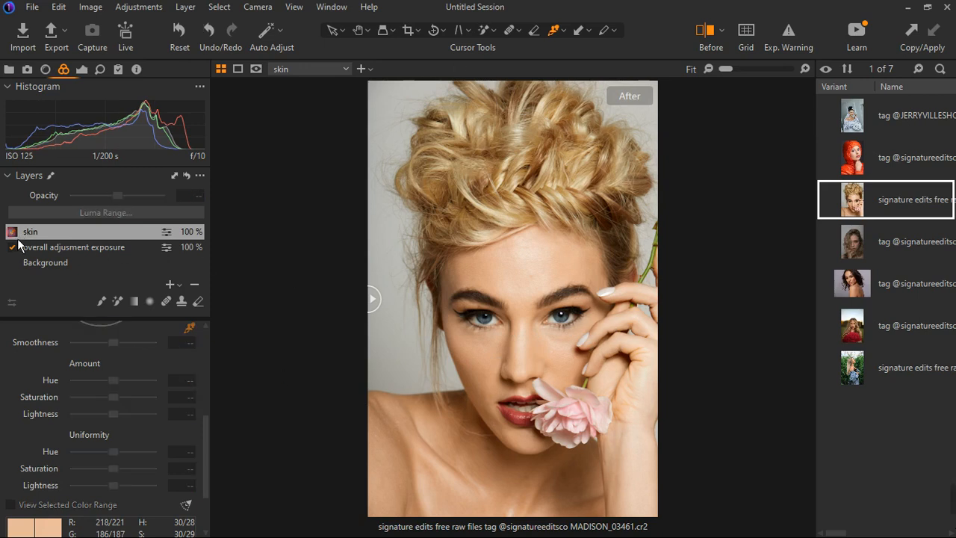
left_click(18, 241)
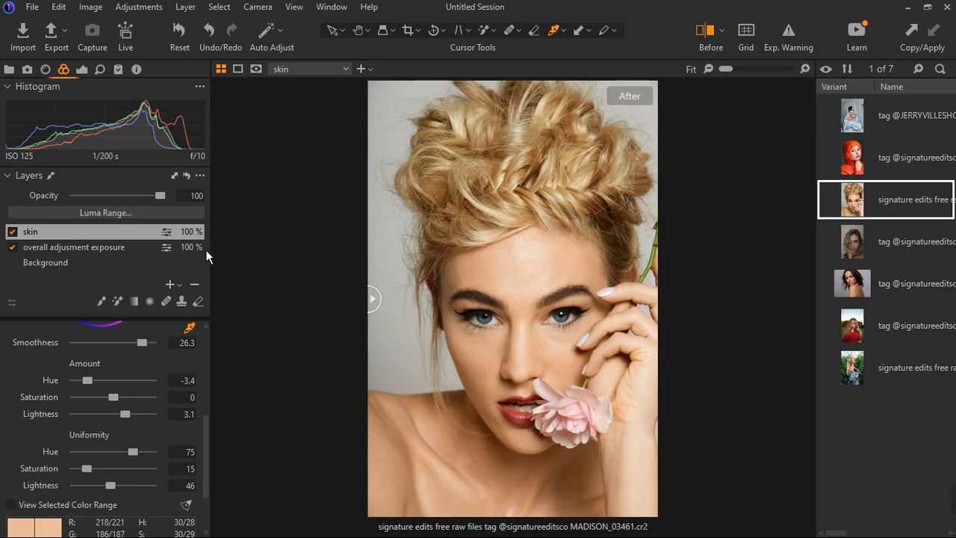
Add a new empty adjustment layer above the skin layer and name it "hand"
left_click(178, 284)
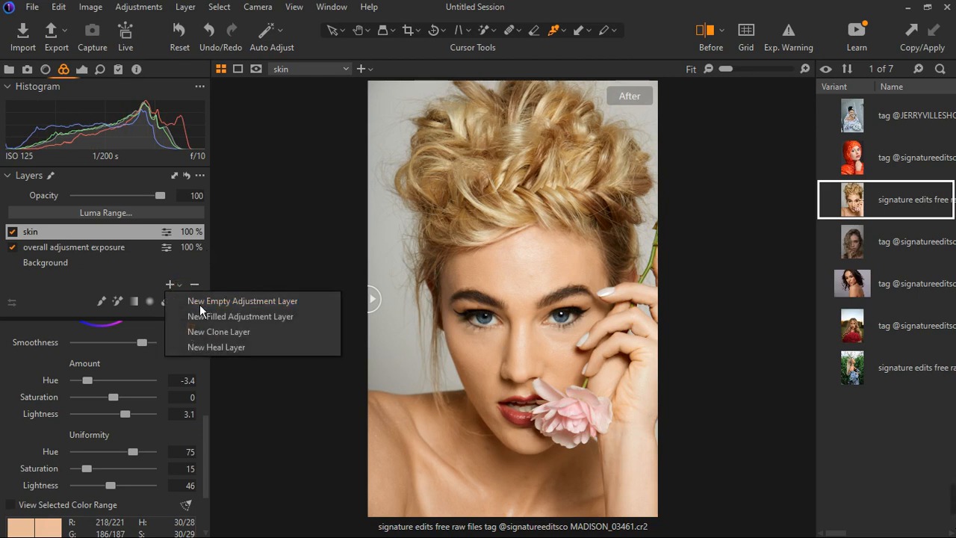
left_click(199, 301)
double_click(92, 240)
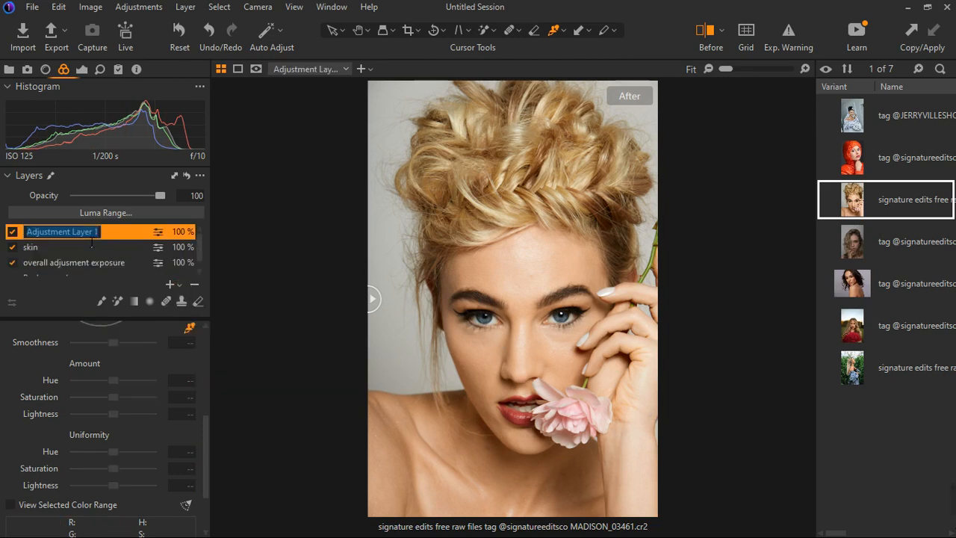
type("hand")
key("Return")
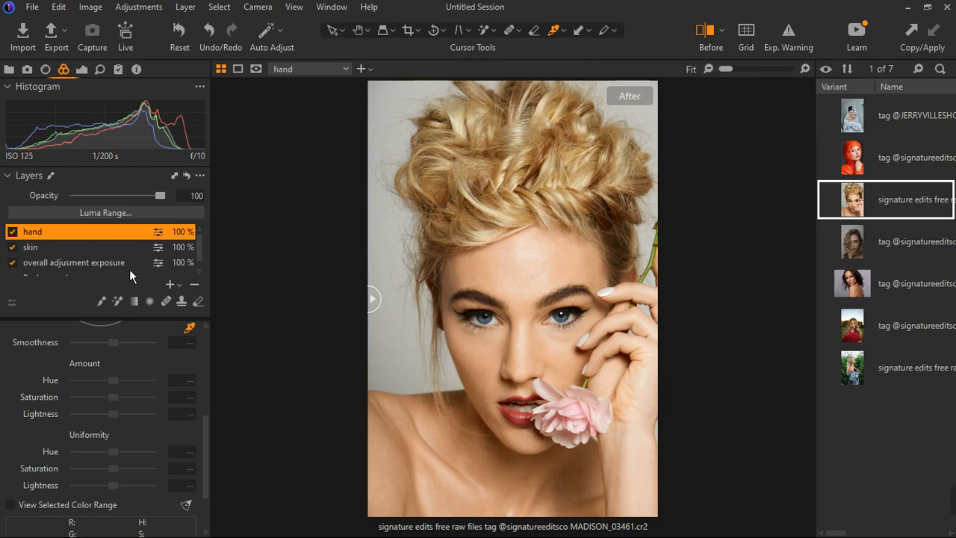
Mask the raised hand and forearm on the hand layer with the Magic Brush, and hide the mask overlay
left_click(126, 307)
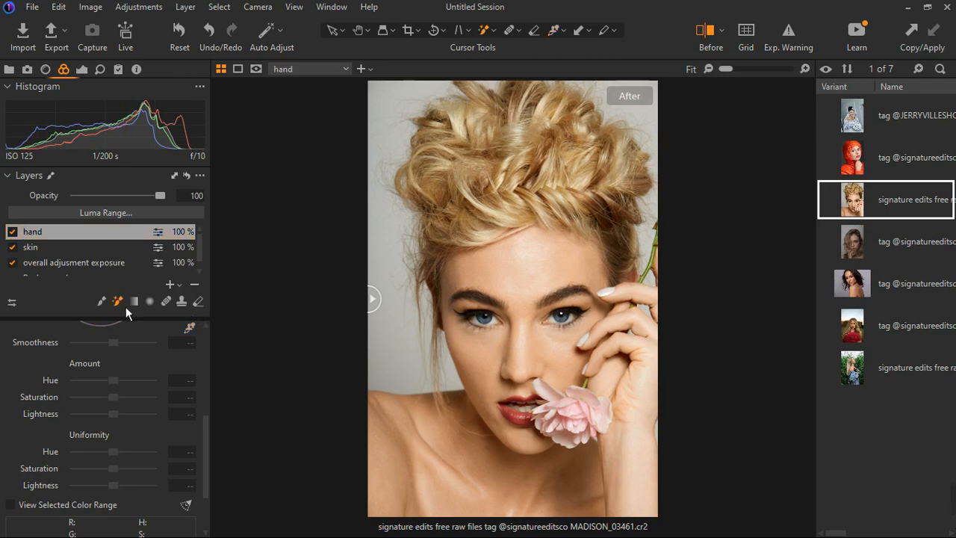
left_click(651, 376)
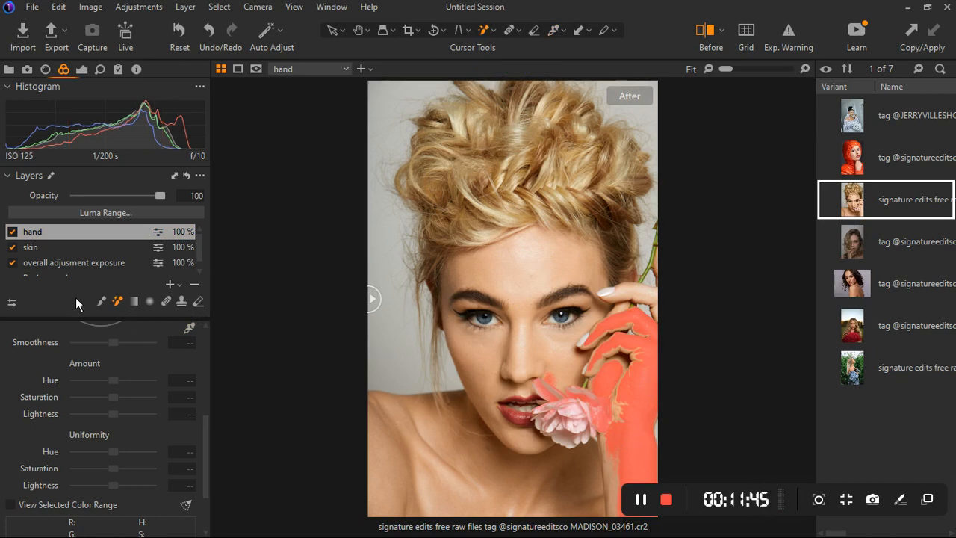
key("m")
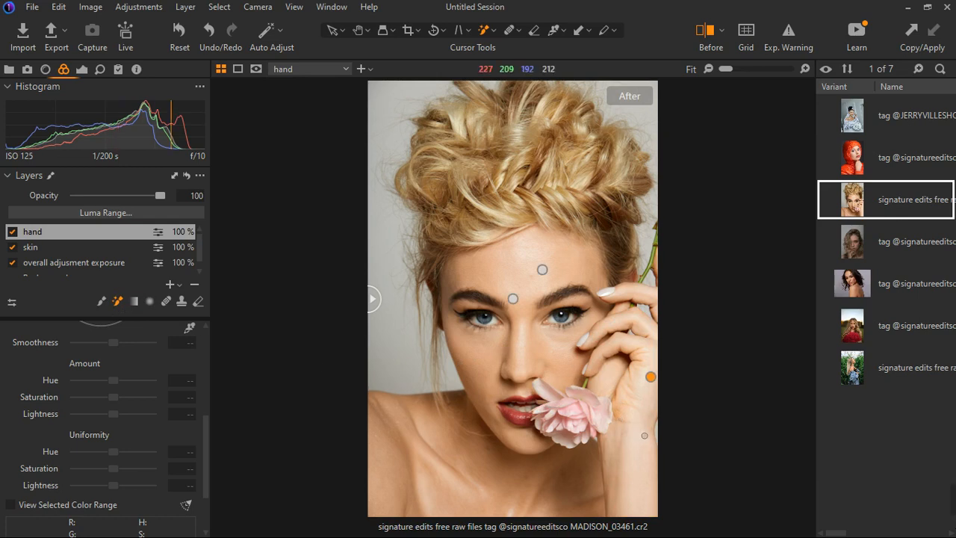
Try a White value of -62 and a lower Highlight on the hand layer, resetting each to 0
left_click(86, 72)
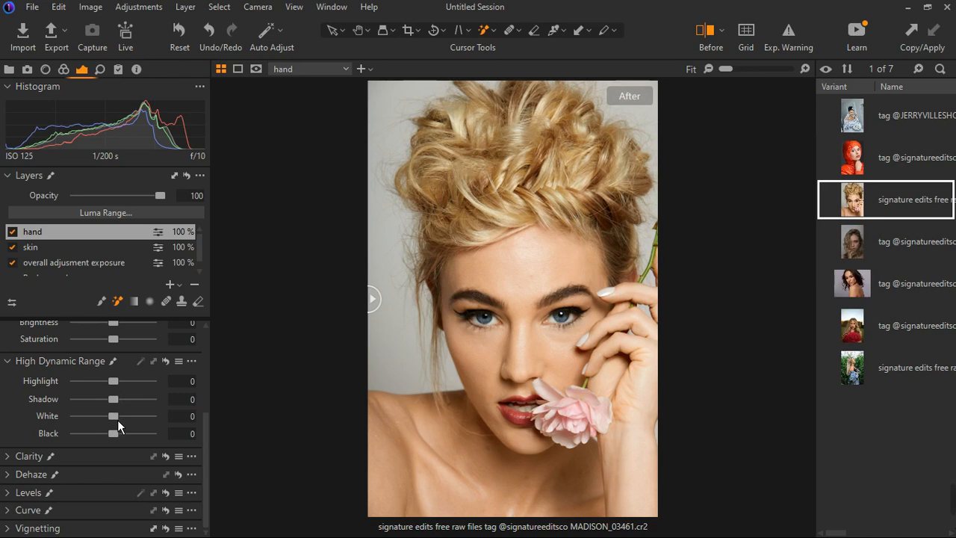
left_click_drag(117, 419, 94, 427)
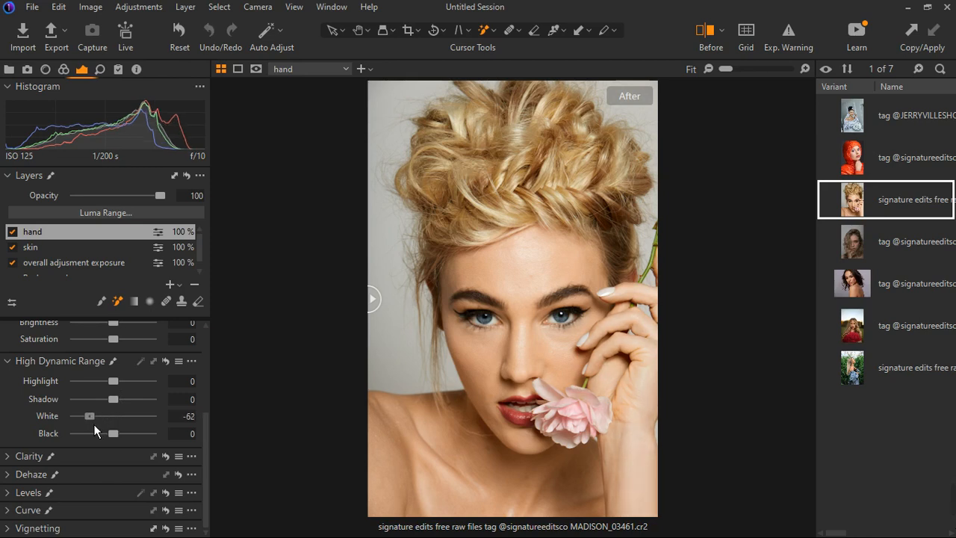
double_click(95, 424)
left_click_drag(120, 385, 109, 383)
double_click(109, 386)
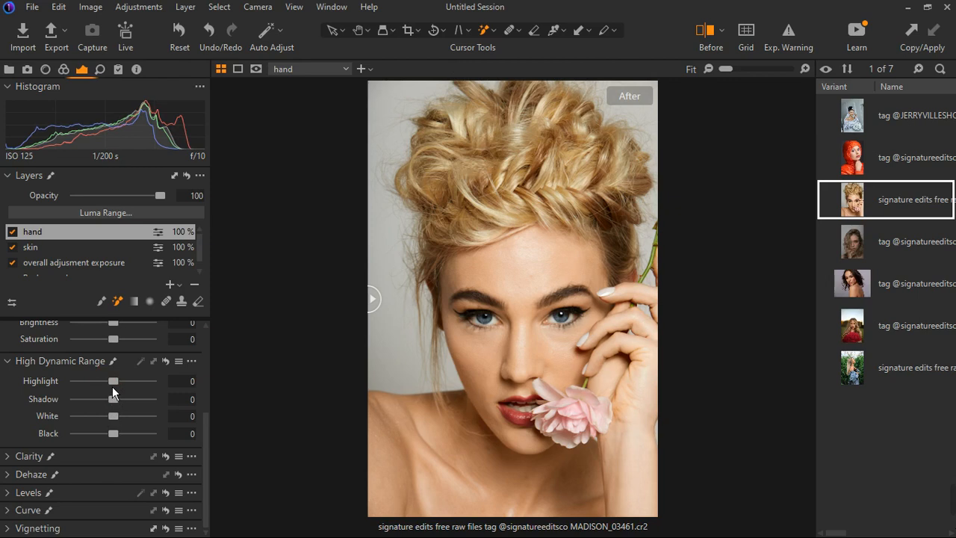
Try a Brightness of -16 on the hand layer, and reset it to 0
scroll(112, 386, "up", 1)
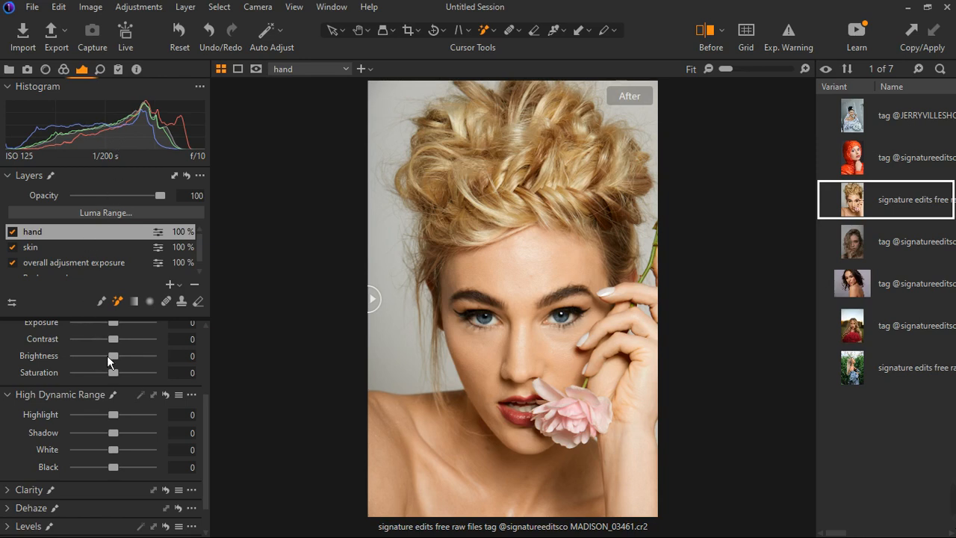
left_click_drag(121, 363, 108, 362)
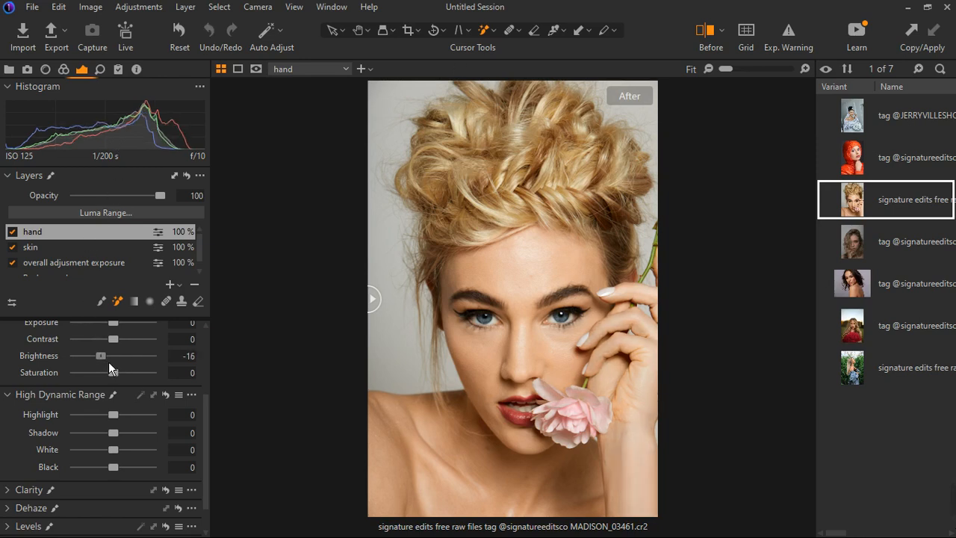
double_click(108, 361)
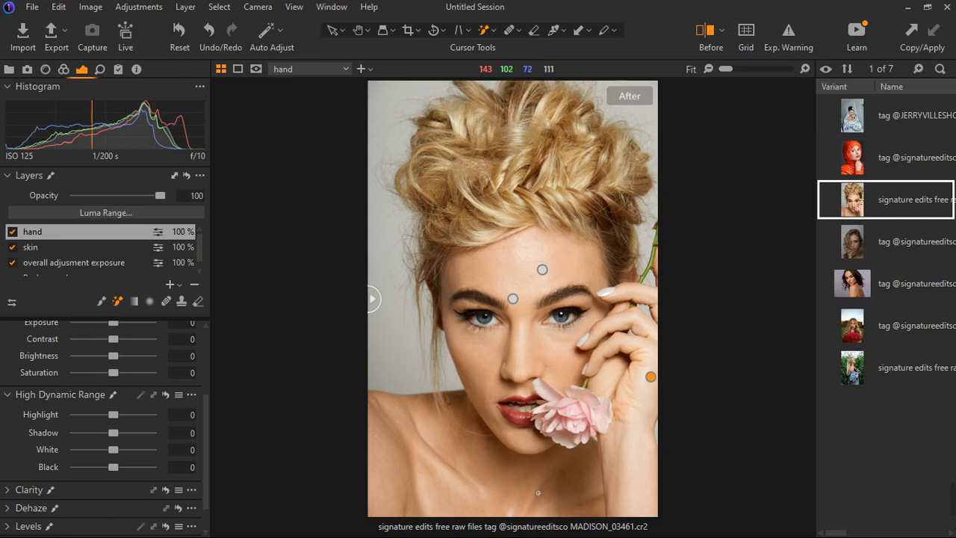
Try the hand layer's Highlight at -51, reset it to 0, and set Brightness to -15 instead
left_click_drag(119, 420, 98, 419)
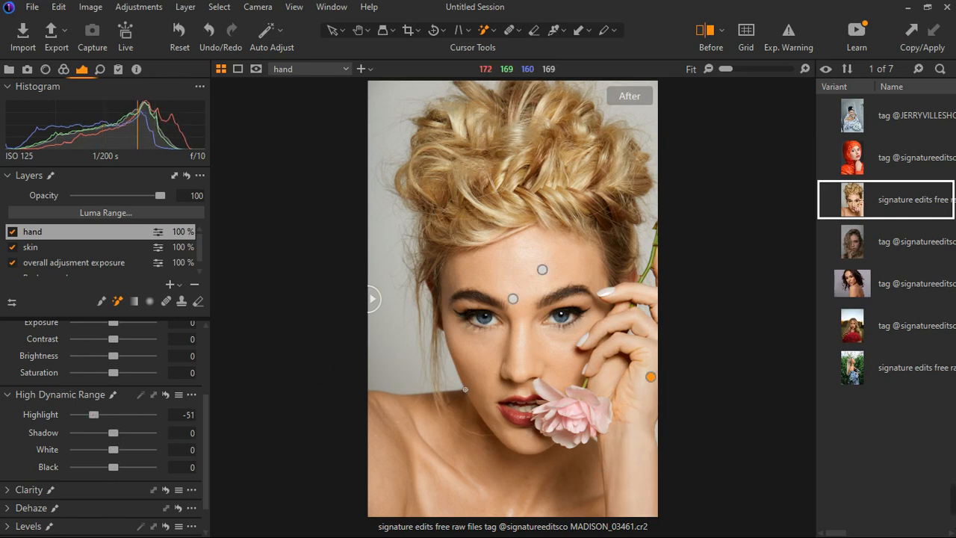
double_click(97, 418)
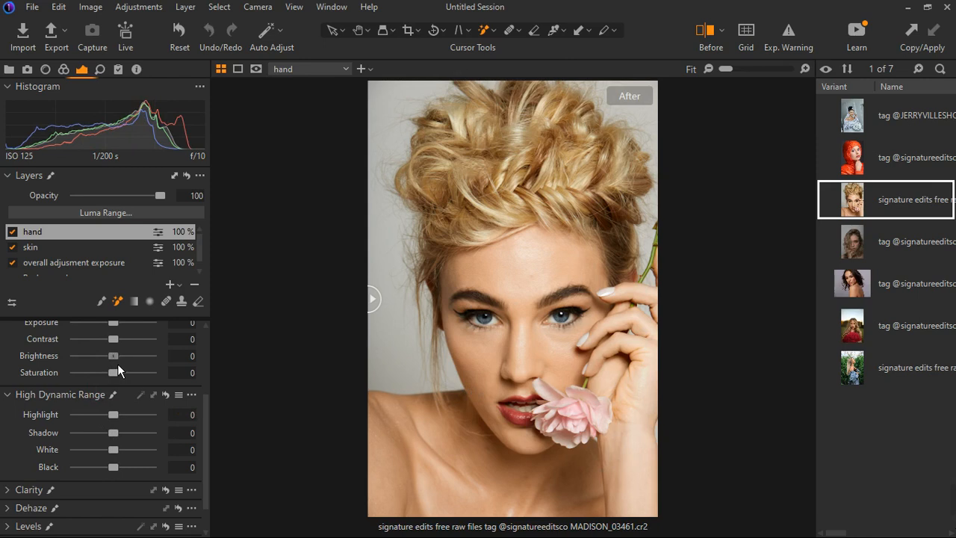
left_click_drag(117, 364, 106, 365)
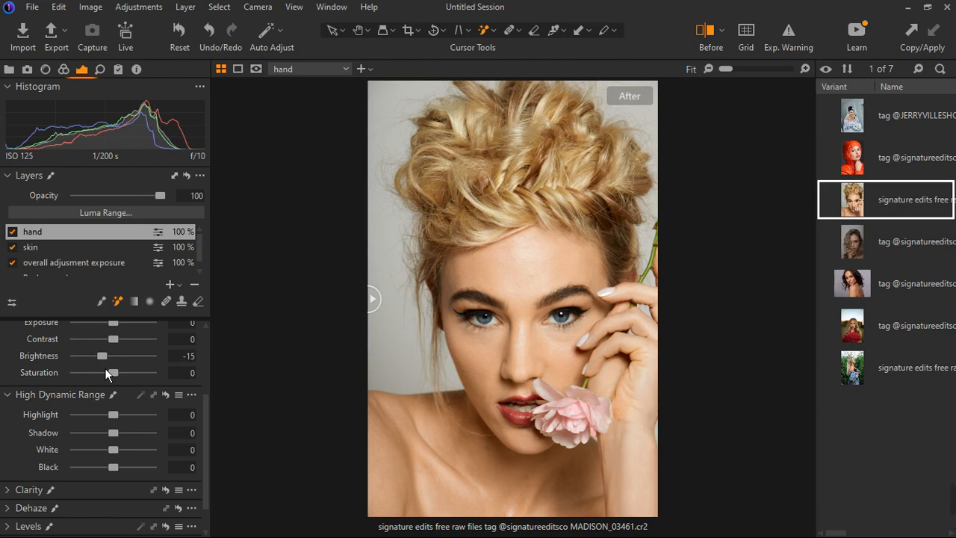
Reset the hand layer's Brightness to 0, and try Highlight at -42 and Brightness at -10, resetting each to 0
double_click(106, 363)
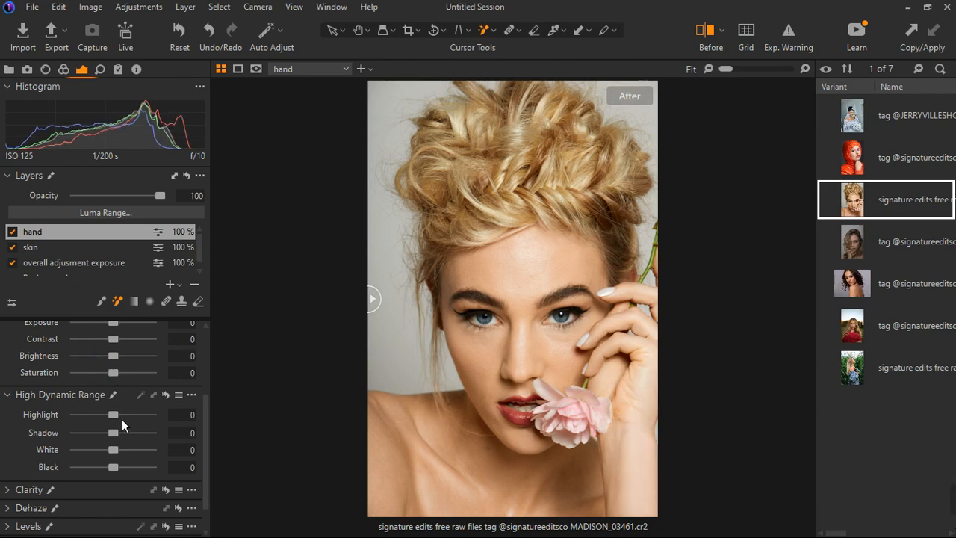
left_click_drag(122, 419, 105, 420)
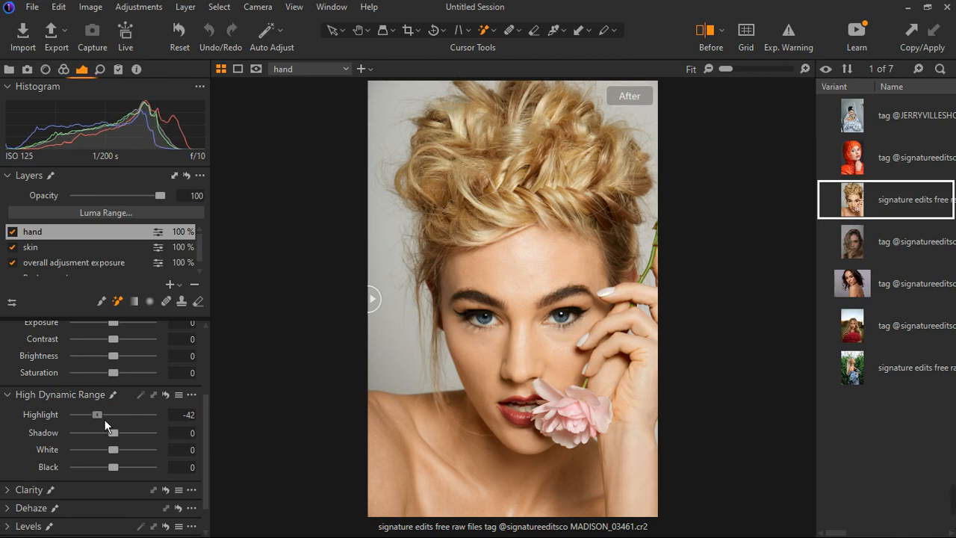
double_click(104, 420)
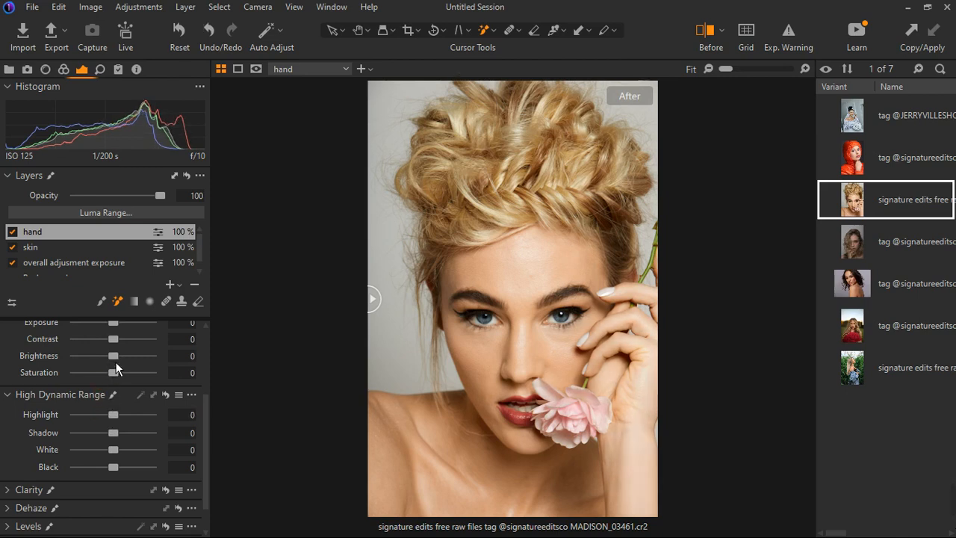
left_click_drag(115, 362, 108, 364)
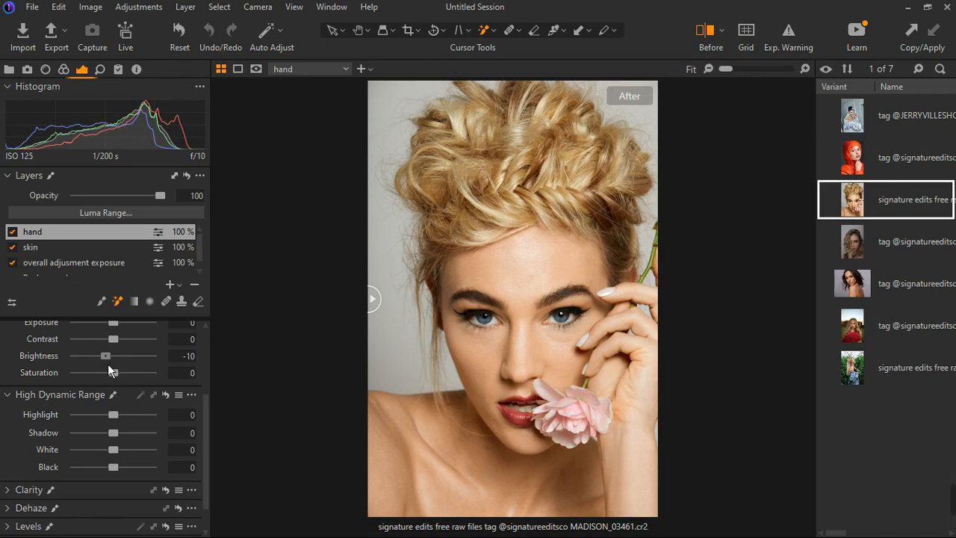
double_click(107, 363)
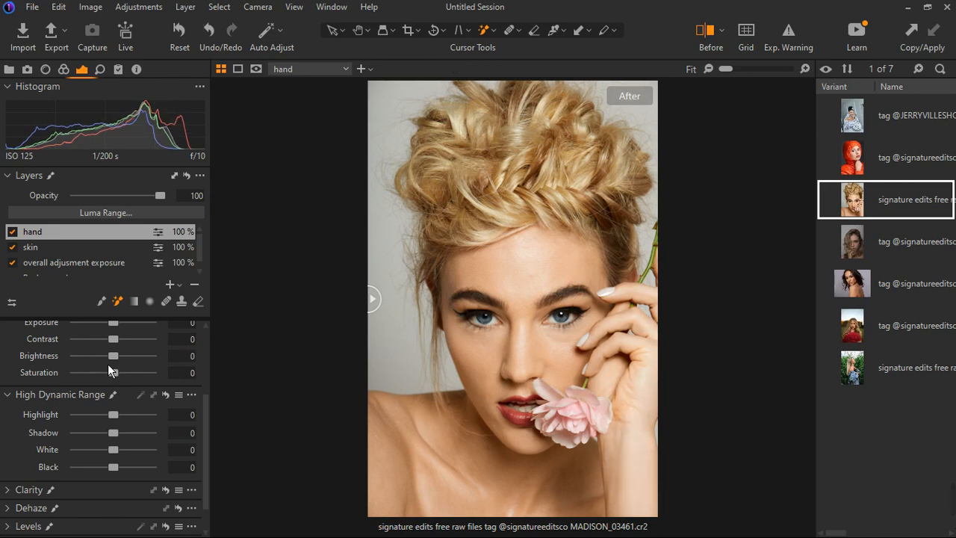
Try the hand layer's Highlight at -35 and Brightness at -7, returning each to 0
left_click_drag(121, 421, 107, 421)
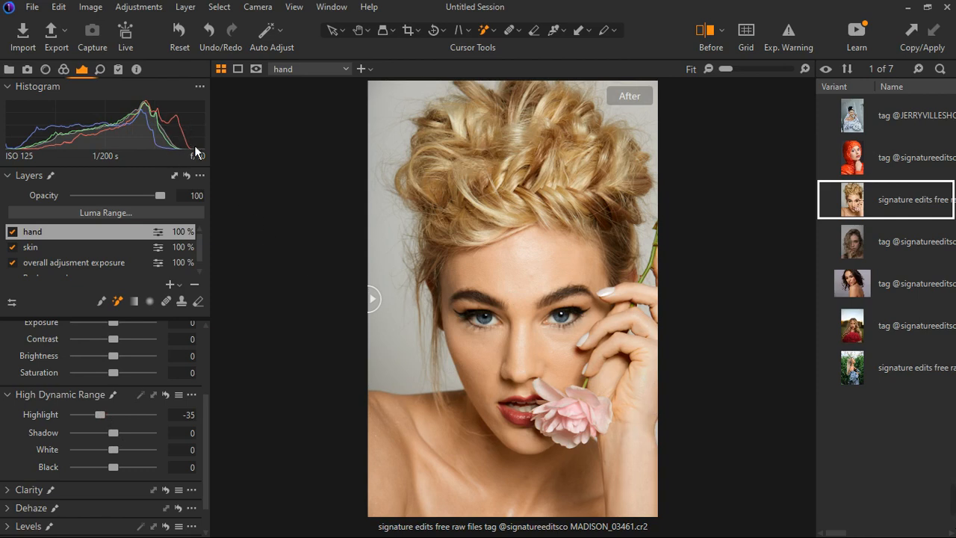
double_click(110, 421)
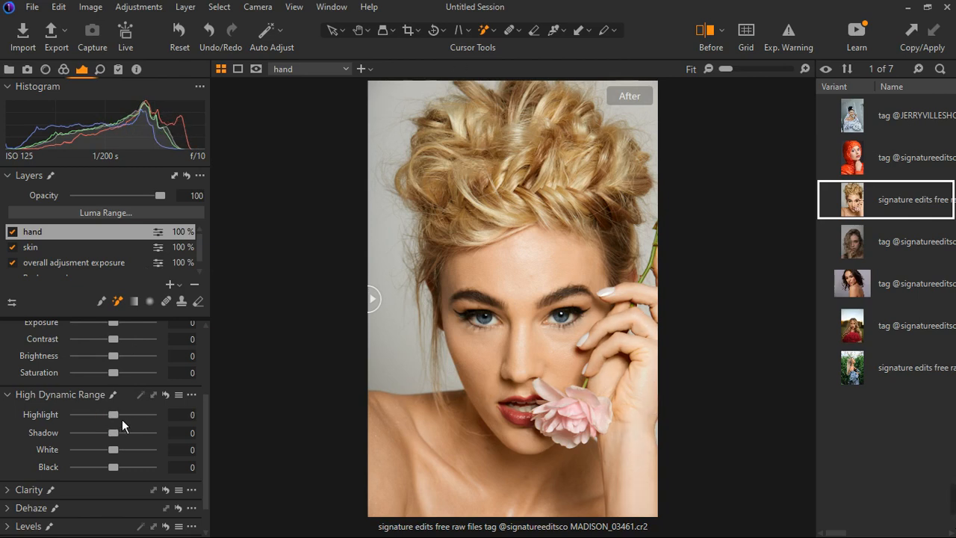
left_click_drag(122, 419, 116, 418)
double_click(116, 418)
left_click_drag(118, 363, 113, 366)
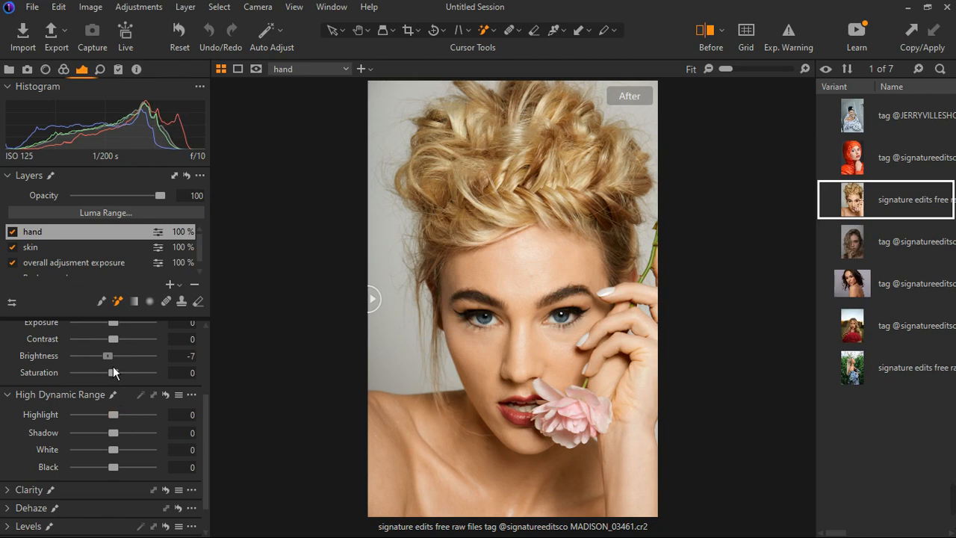
left_click_drag(113, 366, 117, 368)
Set the hand layer's Highlight to -36, and try a White value of -20 before resetting White to 0
mouse_move(114, 424)
left_mouse_down()
mouse_move(111, 439)
mouse_move(92, 420)
mouse_move(104, 417)
left_mouse_up()
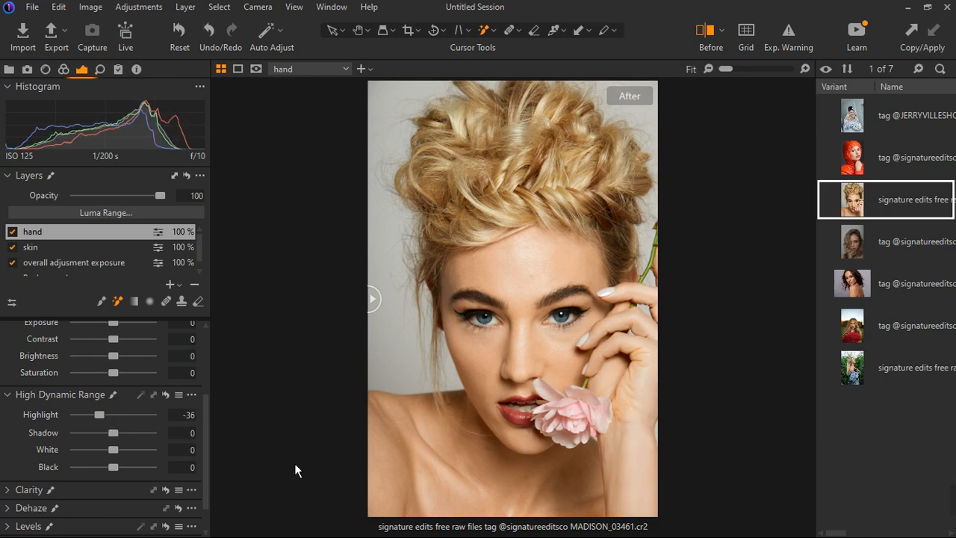
left_click_drag(116, 457, 106, 458)
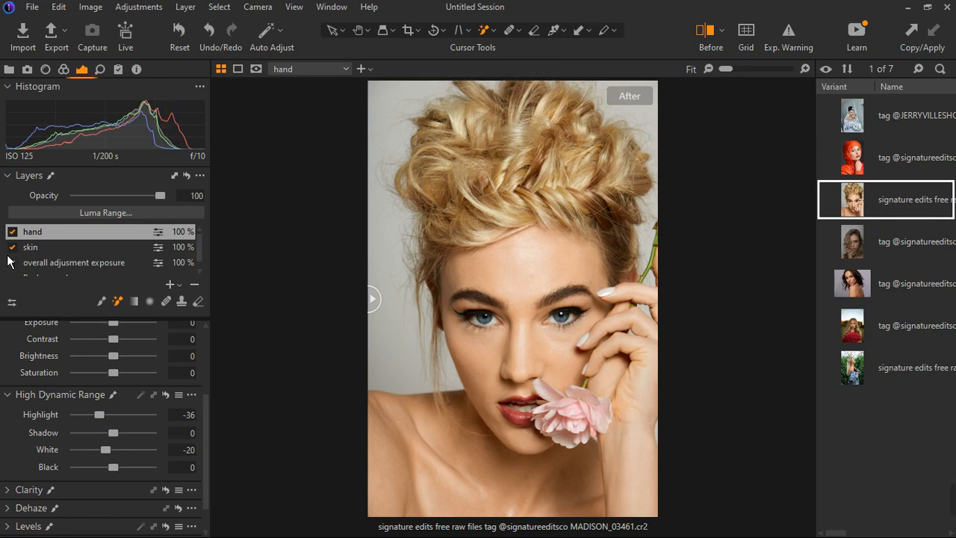
left_click(12, 231)
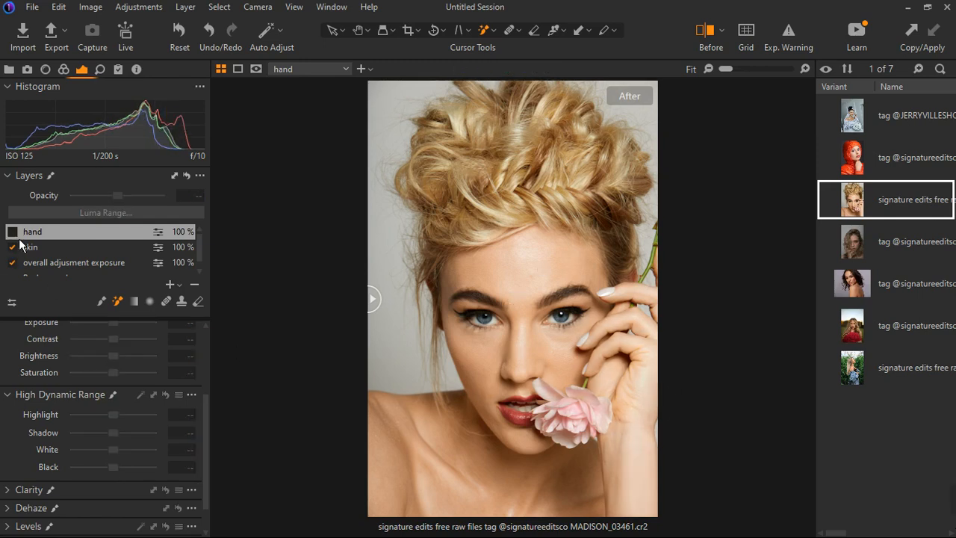
left_click(12, 232)
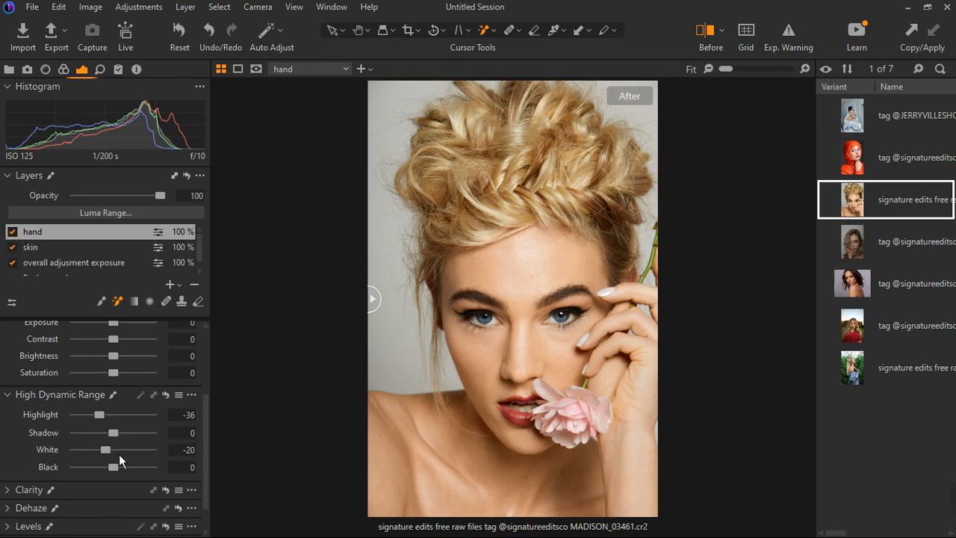
double_click(118, 455)
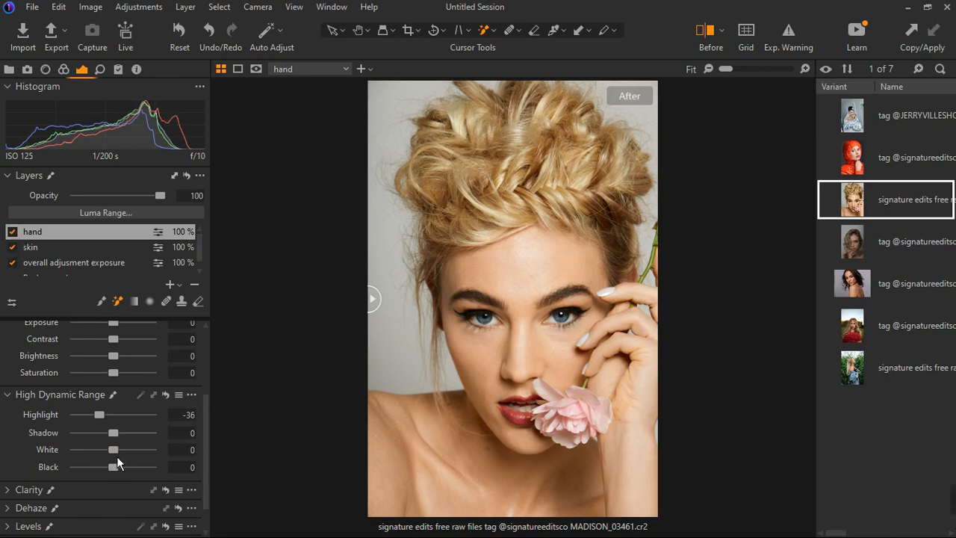
Fine-tune the hand layer's Highlight and compare the photo with the layer off and on
left_click_drag(108, 416, 110, 419)
left_click(12, 231)
left_click(12, 232)
Add a new empty adjustment layer, mask the hair with the Magic Brush, and check the mask overlay
left_click(171, 284)
left_click(204, 302)
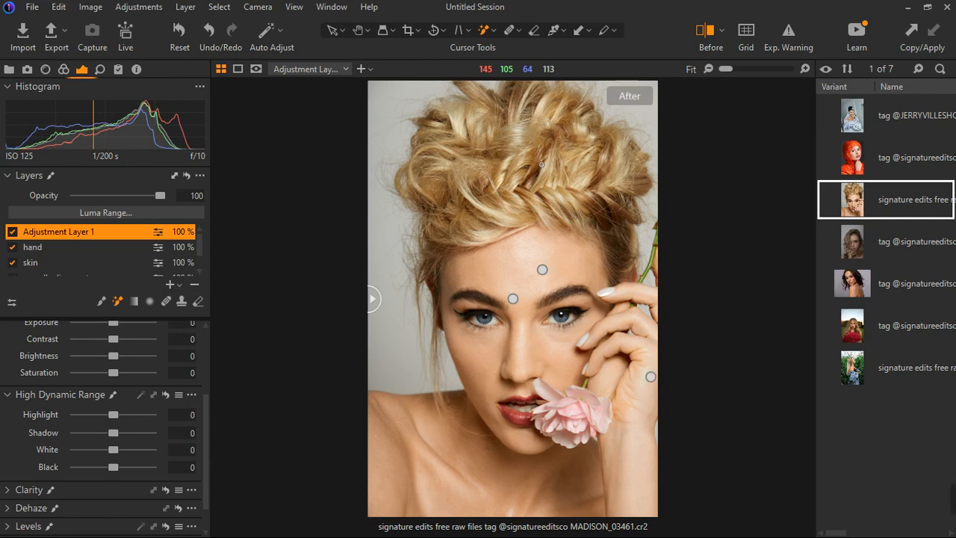
left_click(538, 160)
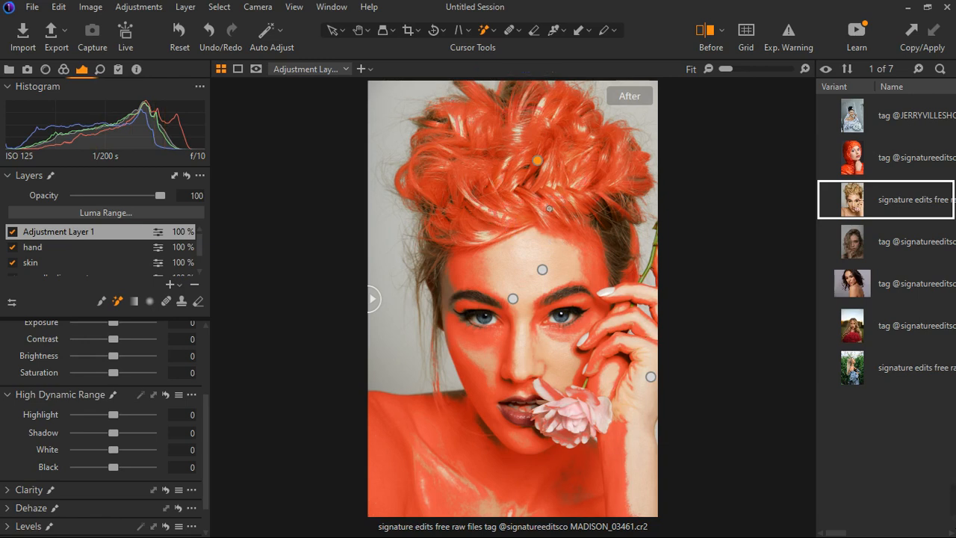
left_click(550, 208)
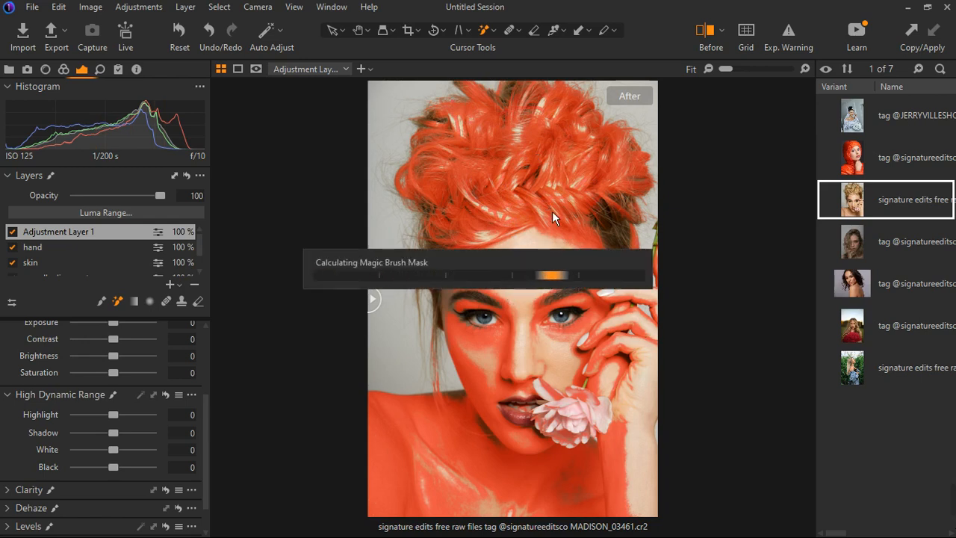
key("m")
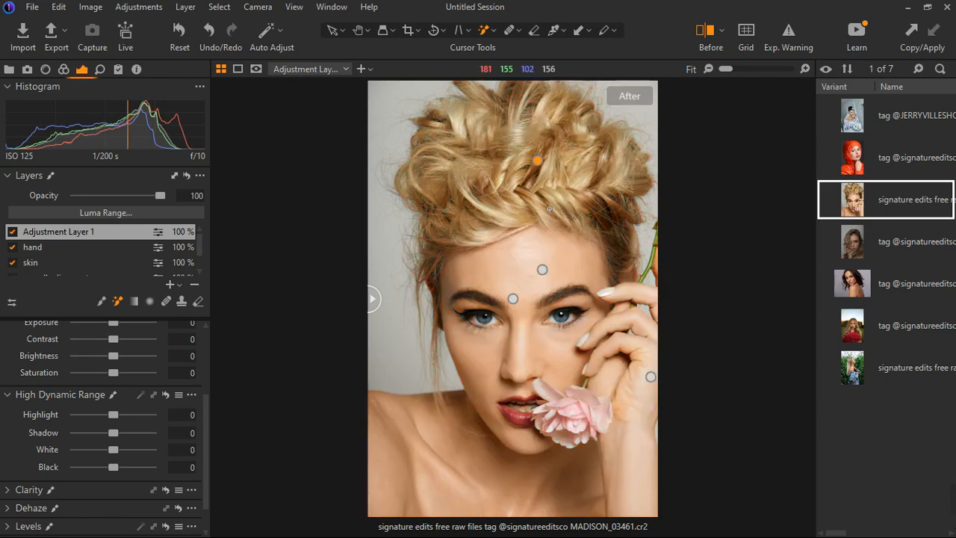
key("m")
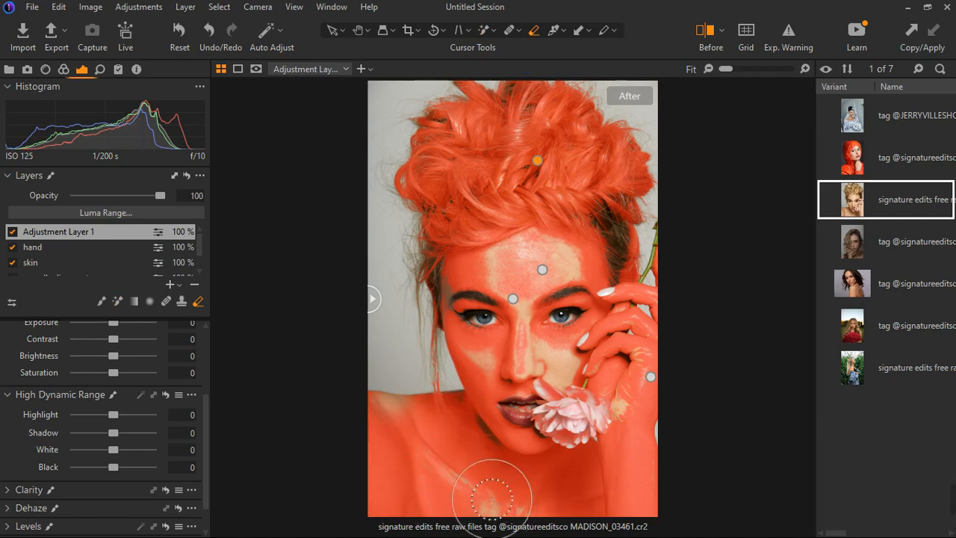
Erase the new layer's mask from the face, shoulders, hand and arm, keeping the hair, and hide the mask overlay
mouse_move(441, 493)
left_mouse_down()
mouse_move(516, 500)
mouse_move(489, 478)
mouse_move(515, 351)
mouse_move(538, 298)
mouse_move(556, 328)
mouse_move(641, 386)
mouse_move(597, 310)
mouse_move(678, 486)
left_mouse_up()
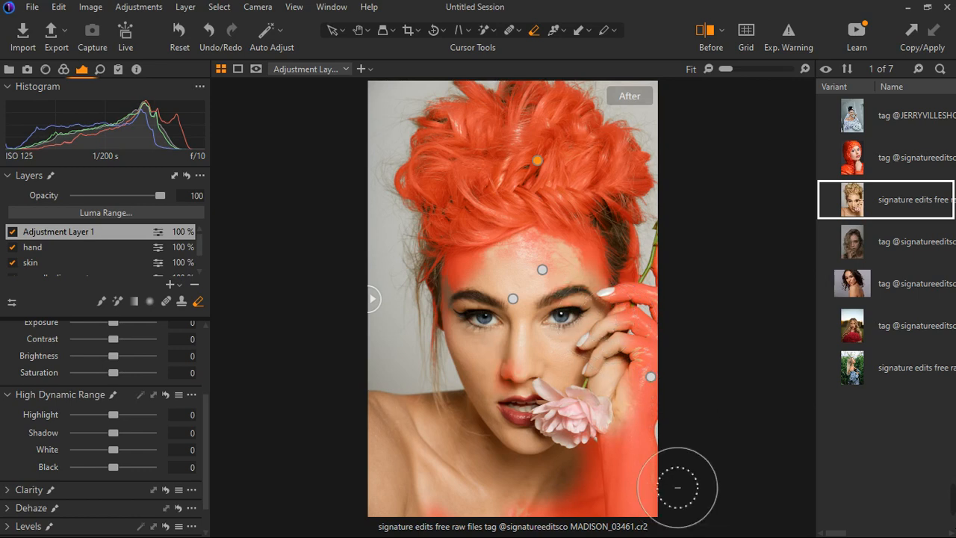
mouse_move(696, 337)
left_mouse_down()
mouse_move(626, 439)
mouse_move(645, 513)
mouse_move(602, 534)
mouse_move(569, 519)
mouse_move(623, 348)
left_mouse_up()
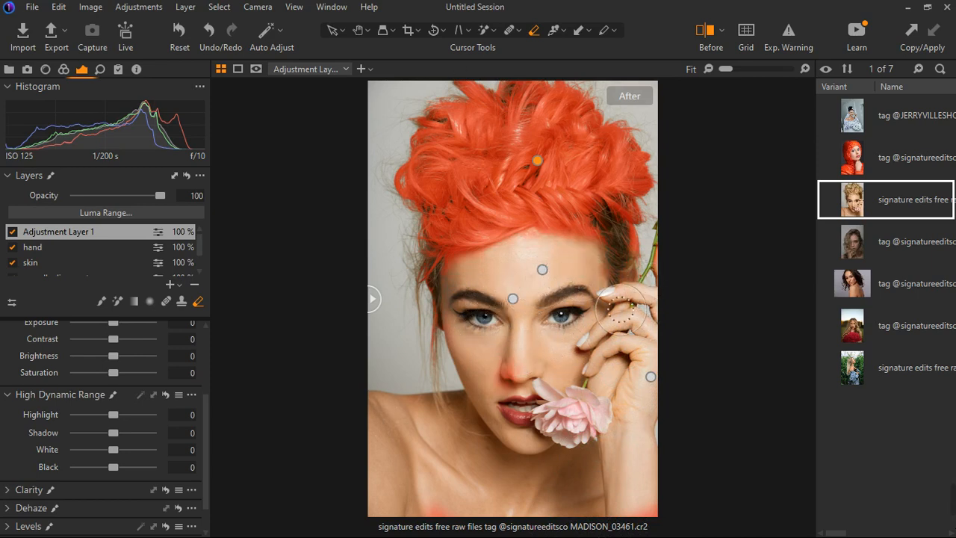
scroll(484, 306, "up", 4)
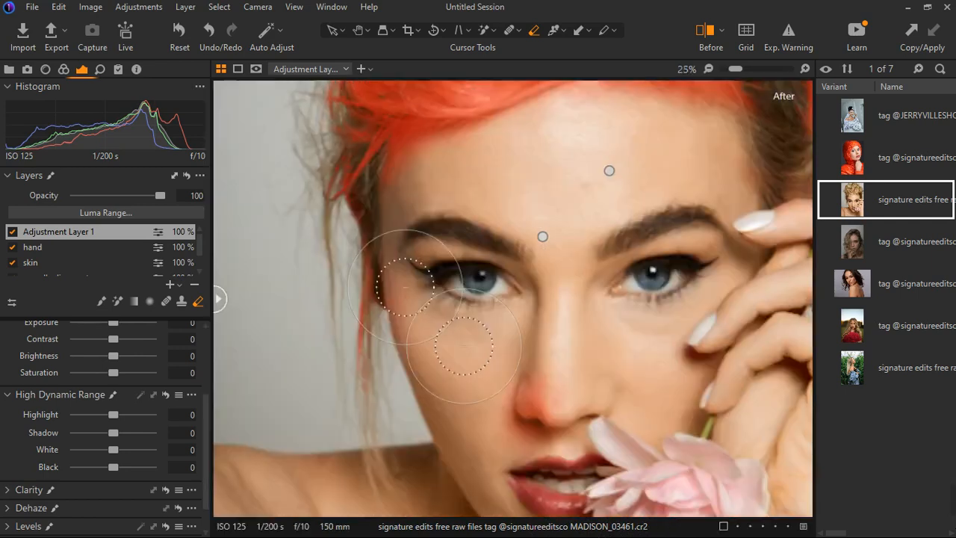
scroll(491, 394, "down", 2)
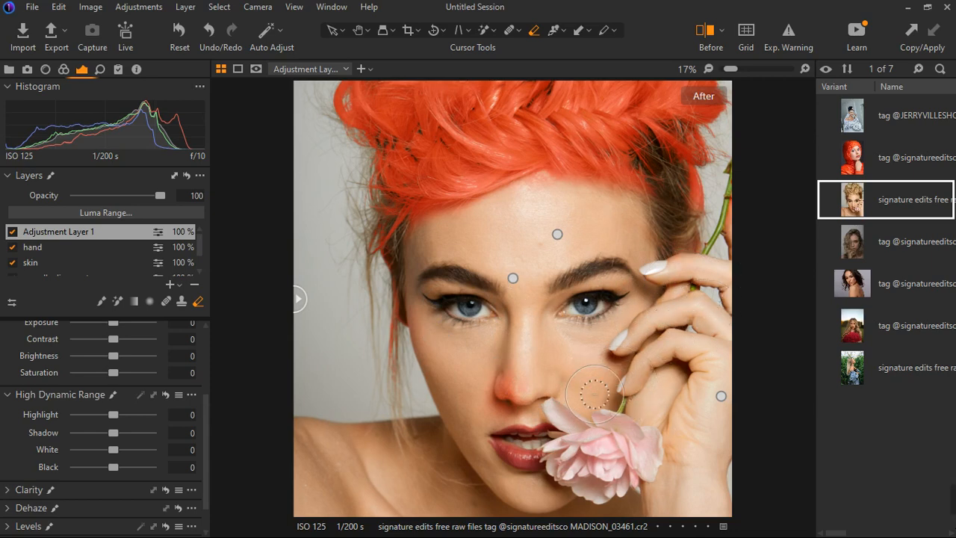
scroll(589, 387, "down", 1)
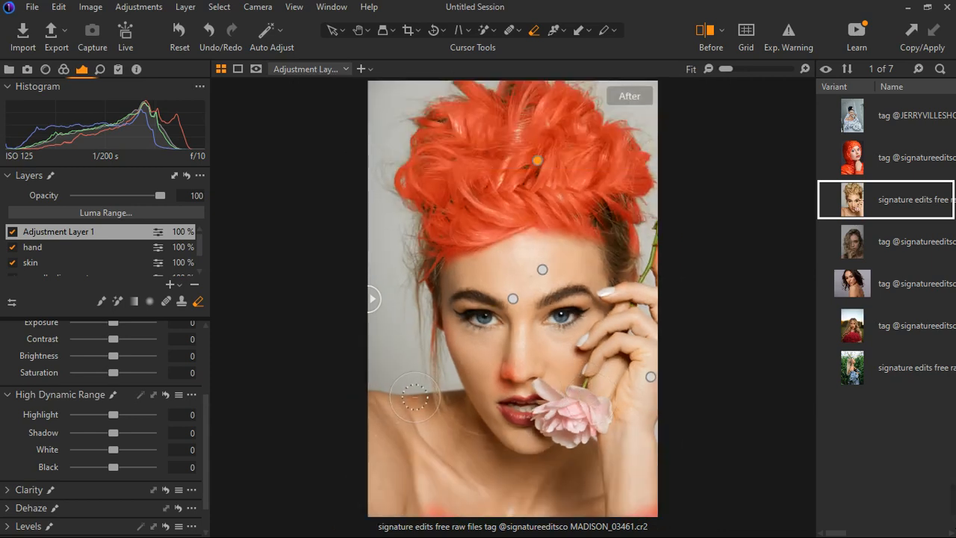
key("m")
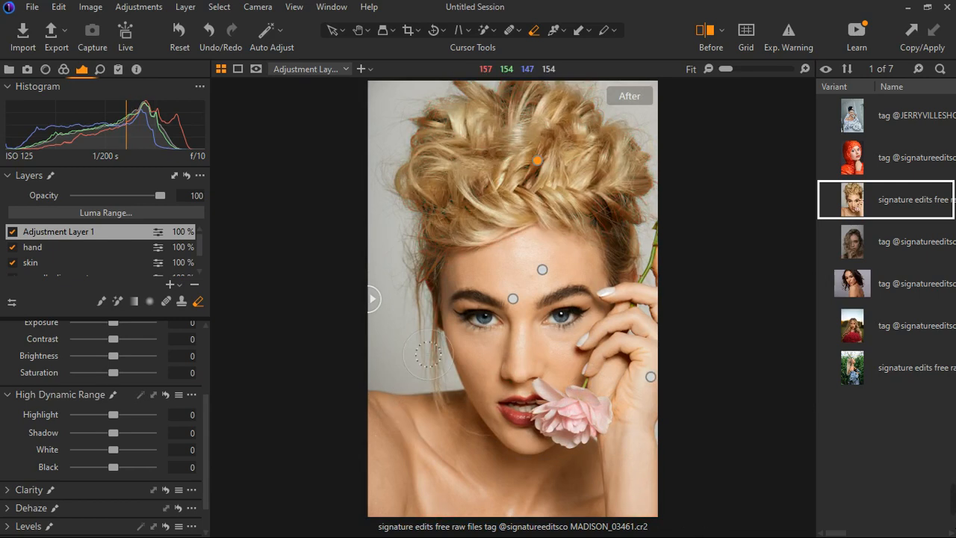
Rename the new adjustment layer as "hair"
double_click(48, 233)
type("hair")
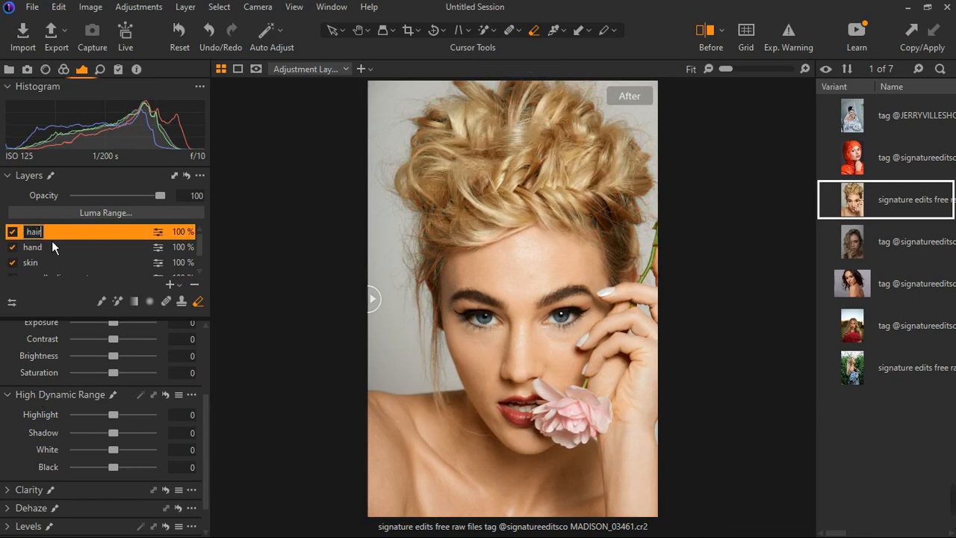
key("Return")
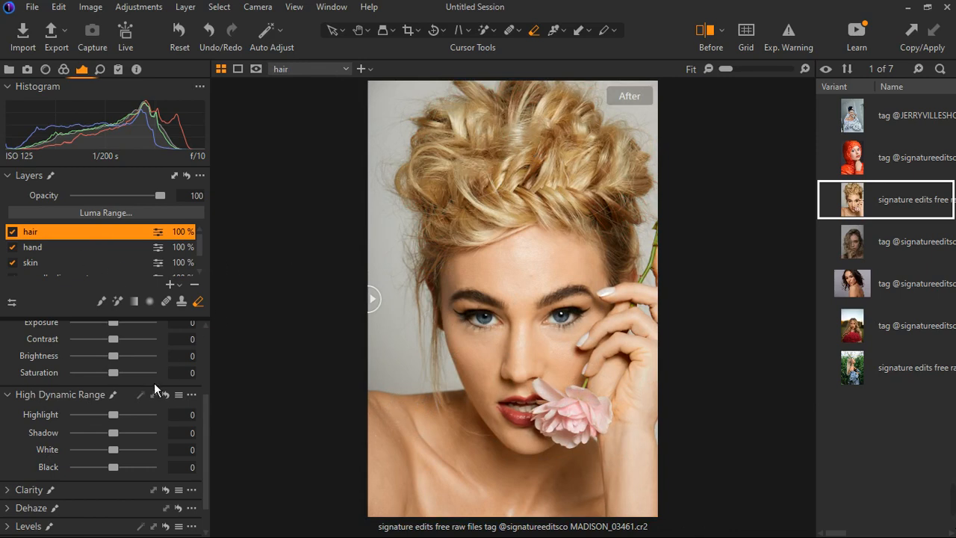
Try Saturation at -16 and -7 on the hair layer, comparing the hair with the layer off and on
scroll(131, 423, "up", 1)
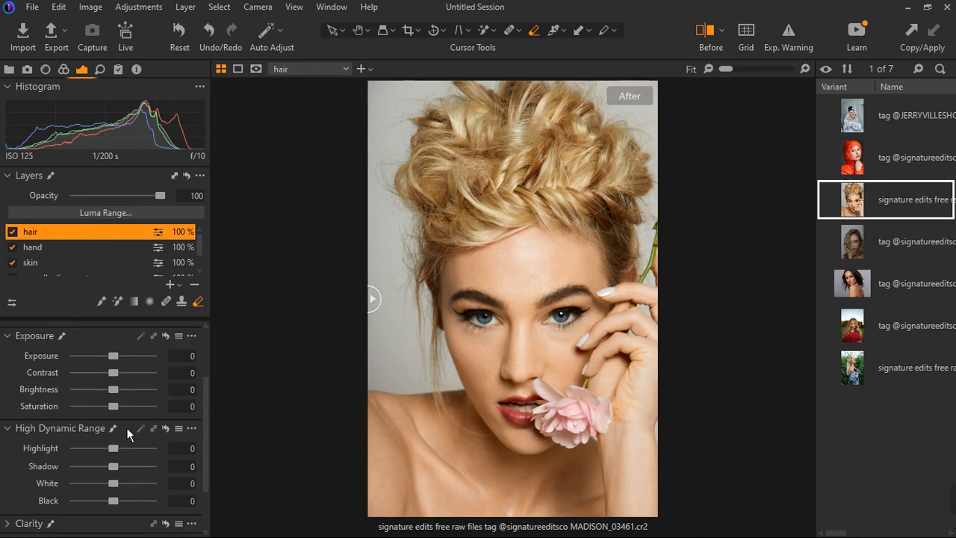
left_click_drag(121, 413, 115, 416)
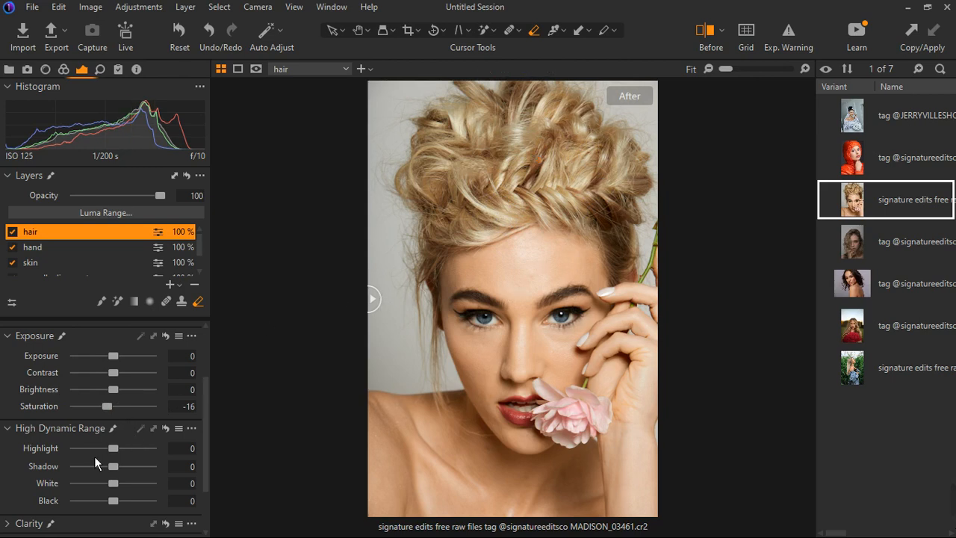
left_click_drag(112, 413, 116, 413)
left_click_drag(116, 413, 116, 413)
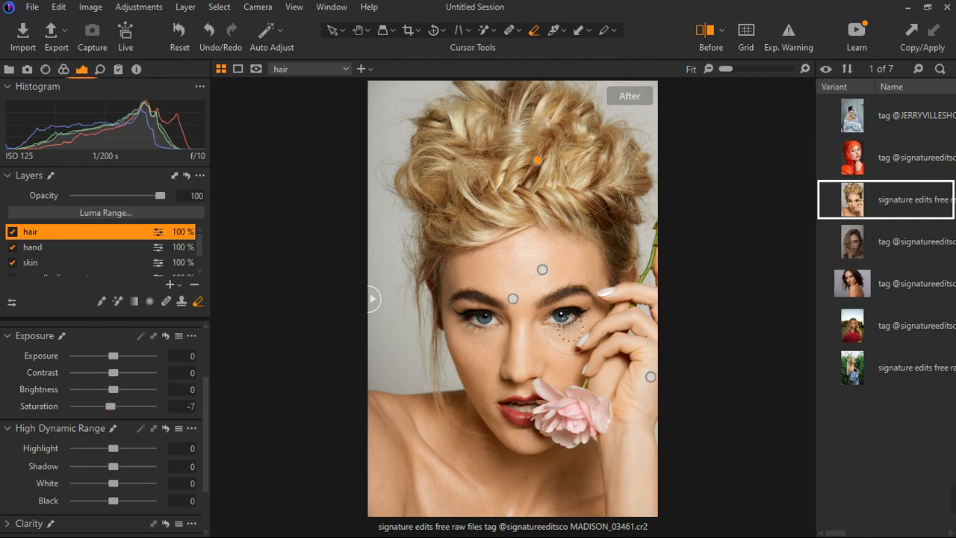
left_click(12, 233)
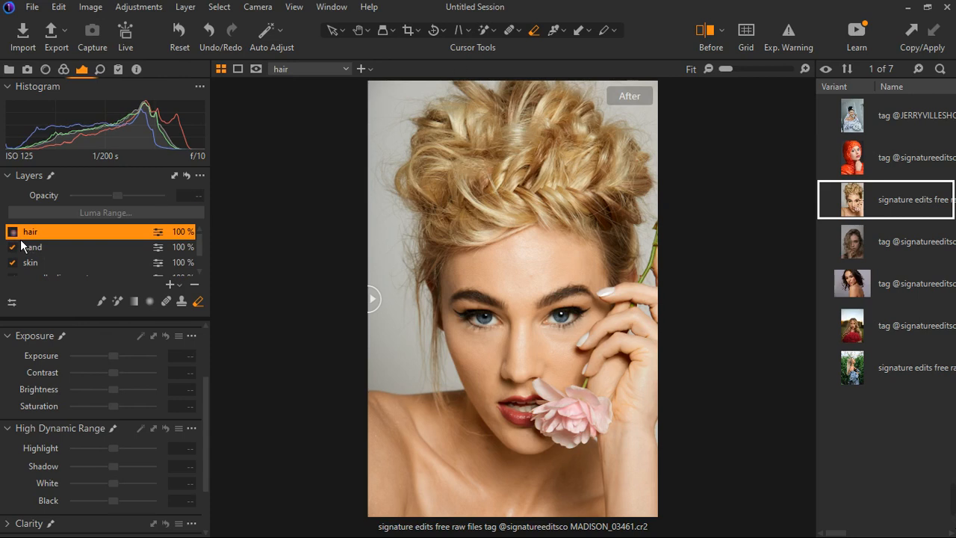
left_click(13, 233)
scroll(527, 195, "up", 3)
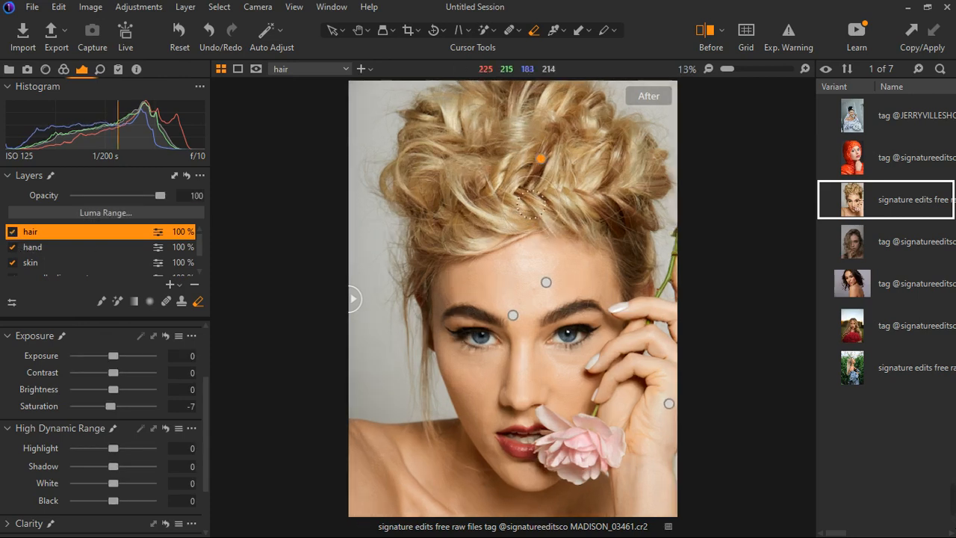
left_click(13, 232)
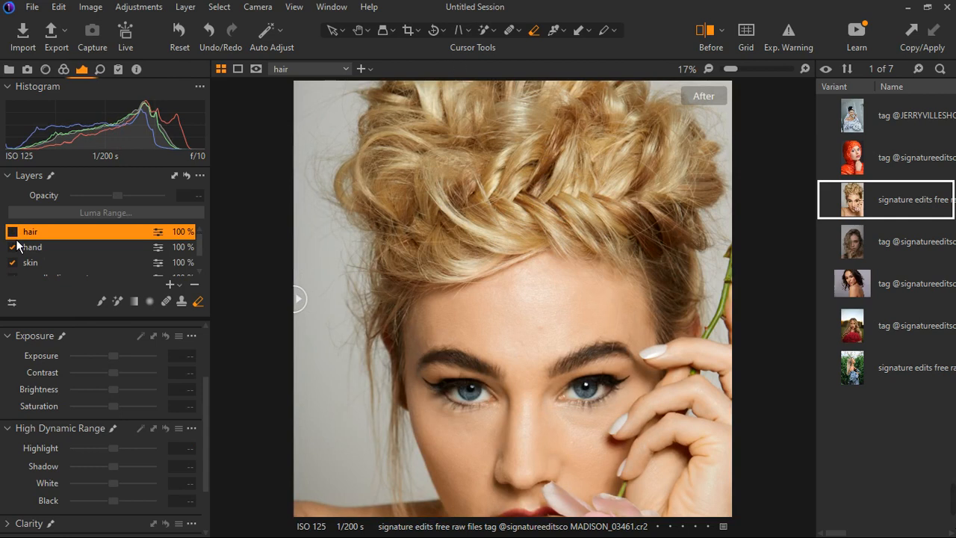
left_click(13, 232)
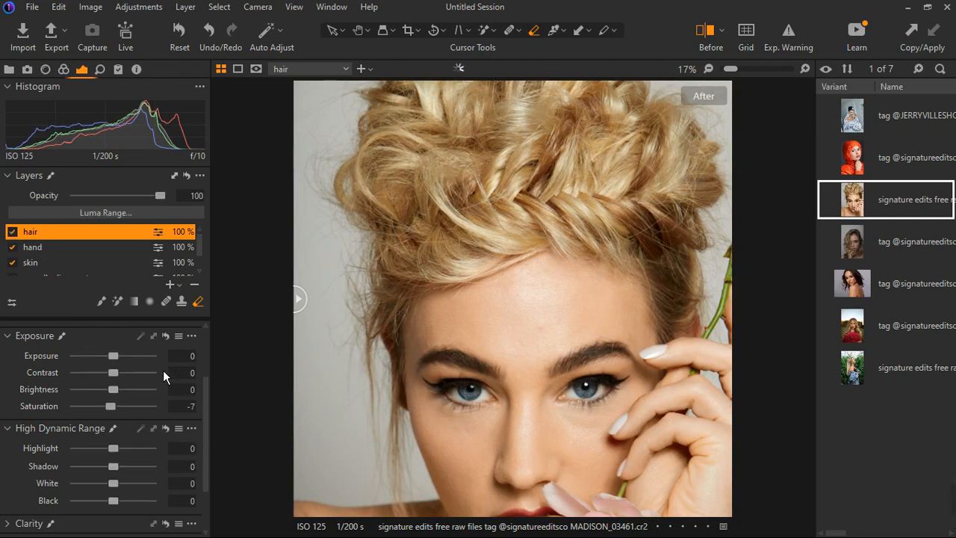
Set the hair layer's Saturation to -11
scroll(471, 329, "down", 3)
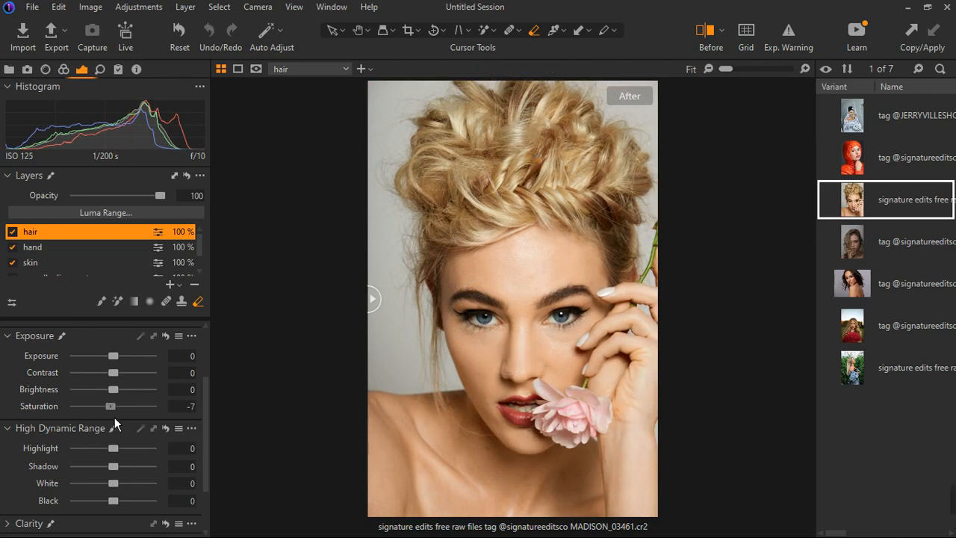
left_click_drag(115, 417, 113, 417)
scroll(468, 319, "up", 1)
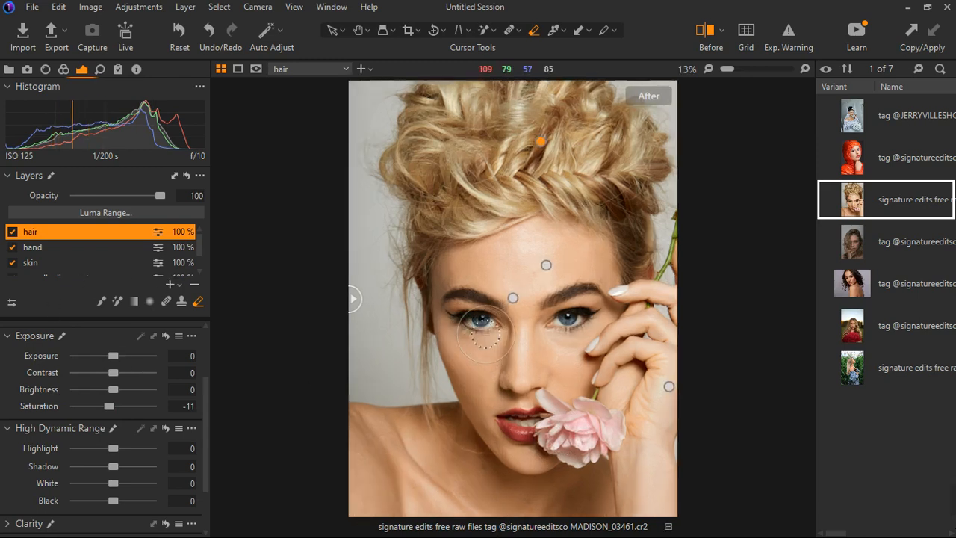
Compare the portrait with the skin layer off and on, and select that layer with its mask overlay shown
left_click(12, 262)
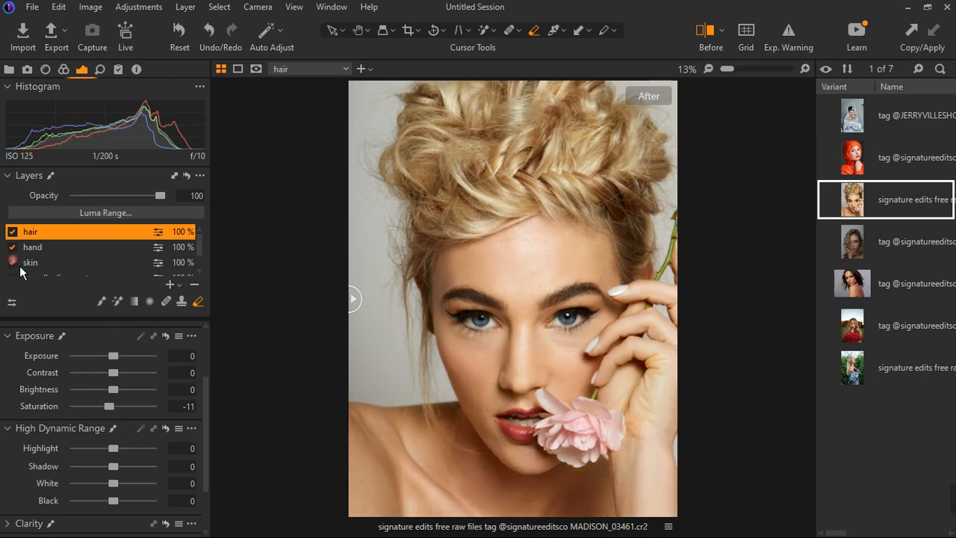
left_click(13, 262)
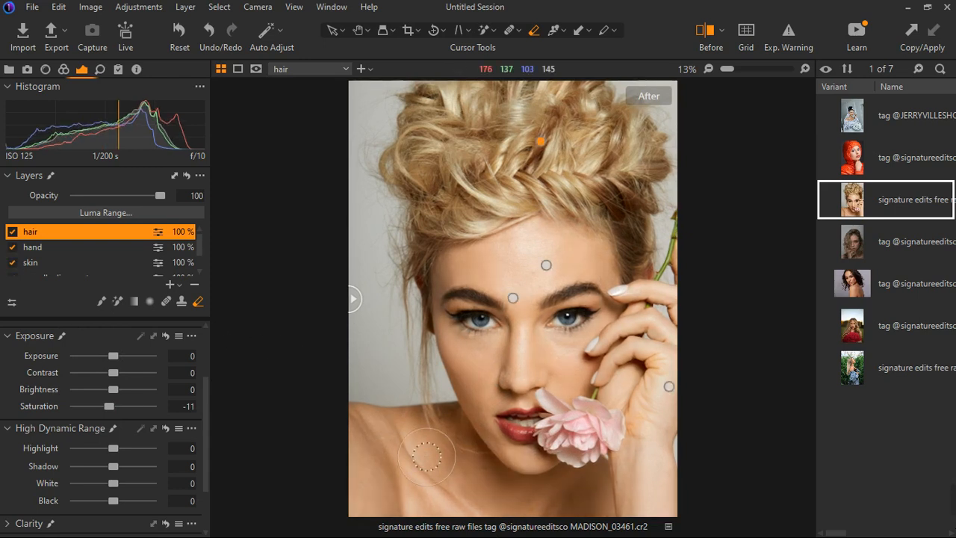
key("m")
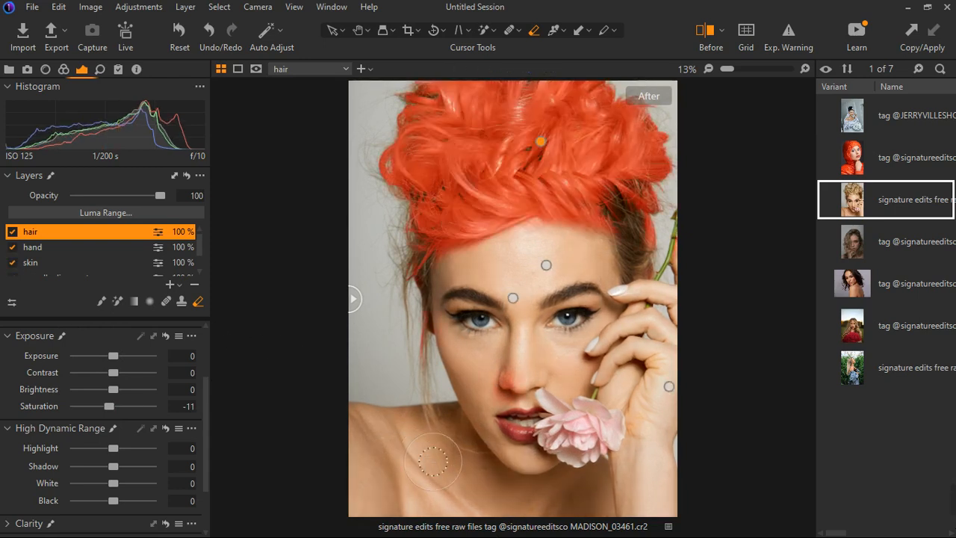
left_click(37, 269)
scroll(481, 306, "up", 5)
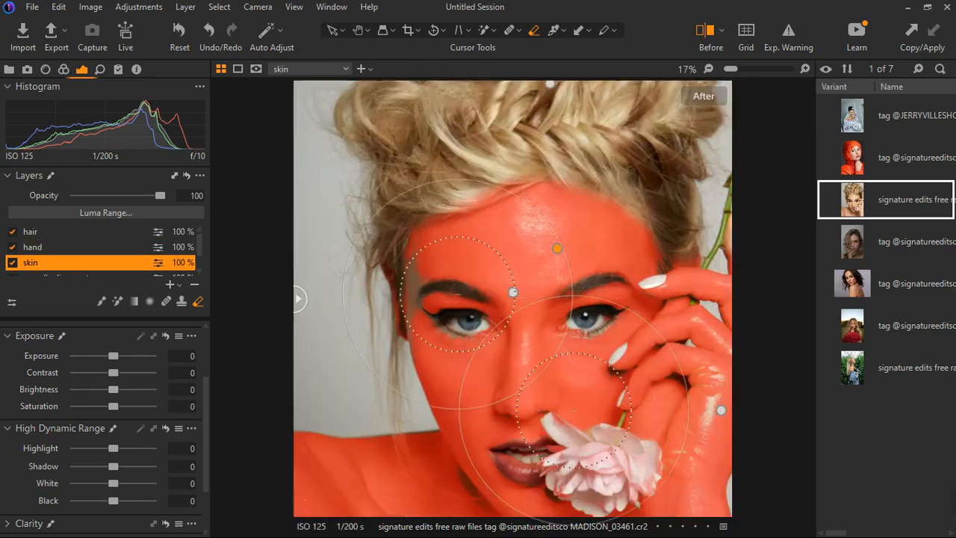
scroll(365, 286, "down", 3)
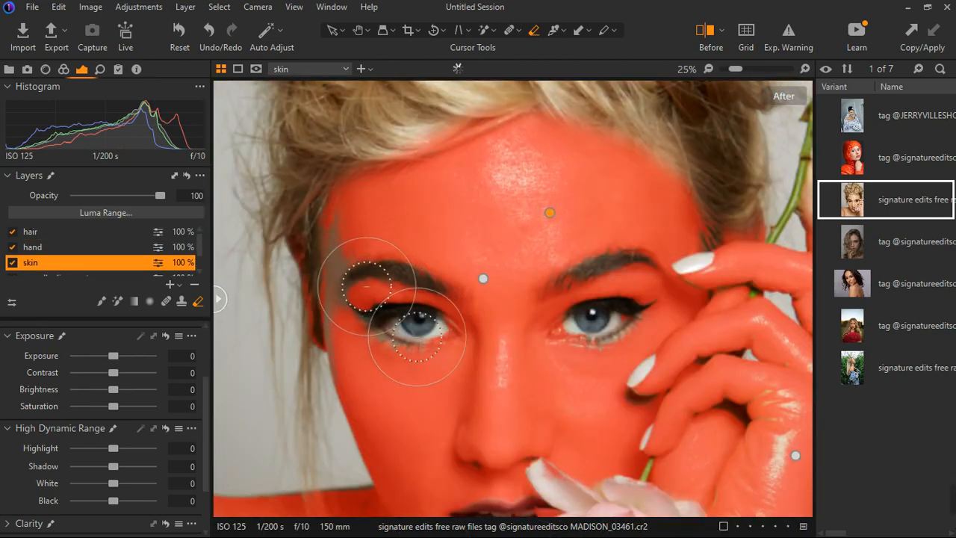
Paint the unmasked temple area beside the image-left eyebrow into the skin mask with a smaller brush, and hide the mask overlay
left_click(102, 304)
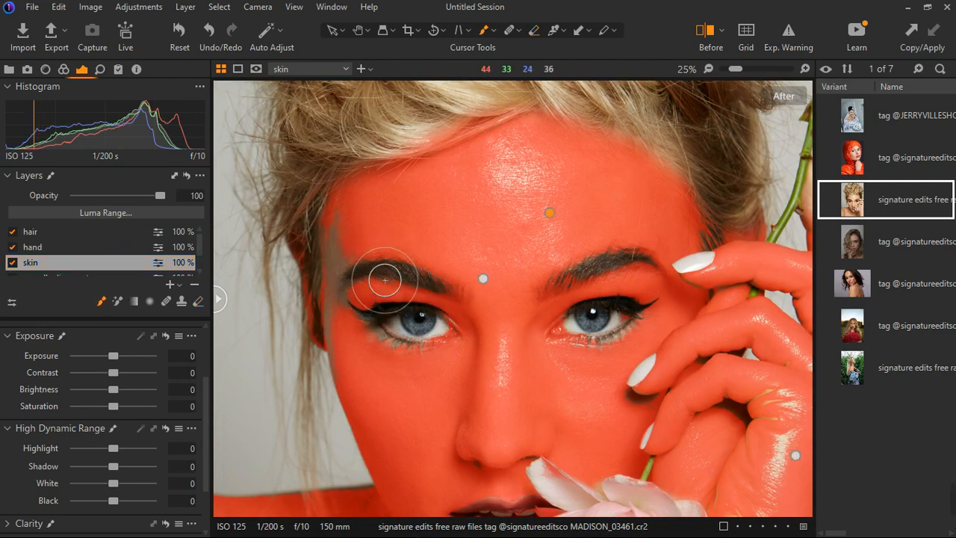
key("bracketleft")
key("bracketleft")
key("bracketleft")
key("bracketleft")
key("bracketleft")
key("bracketleft")
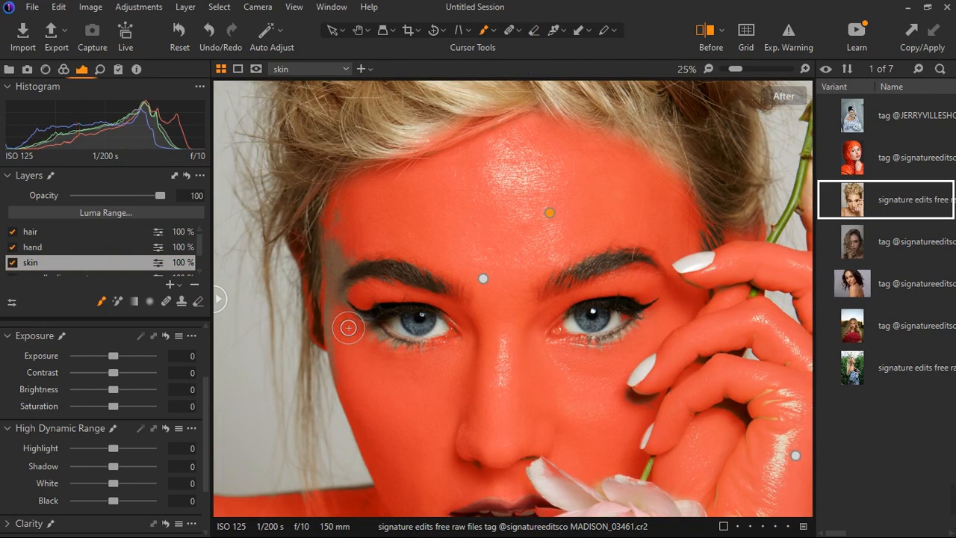
mouse_move(349, 328)
left_mouse_down()
mouse_move(365, 265)
mouse_move(362, 235)
mouse_move(347, 330)
mouse_move(353, 378)
mouse_move(363, 325)
left_mouse_up()
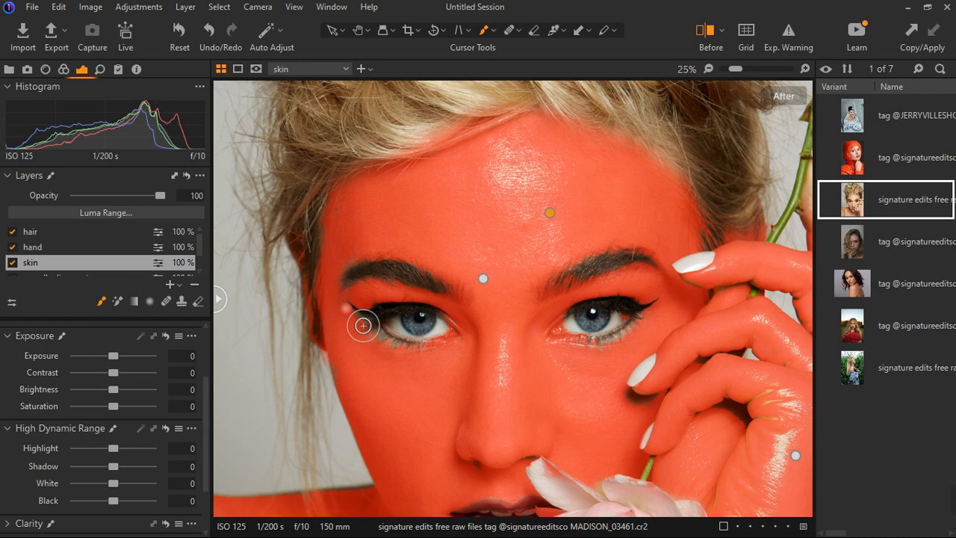
key("ctrl+0")
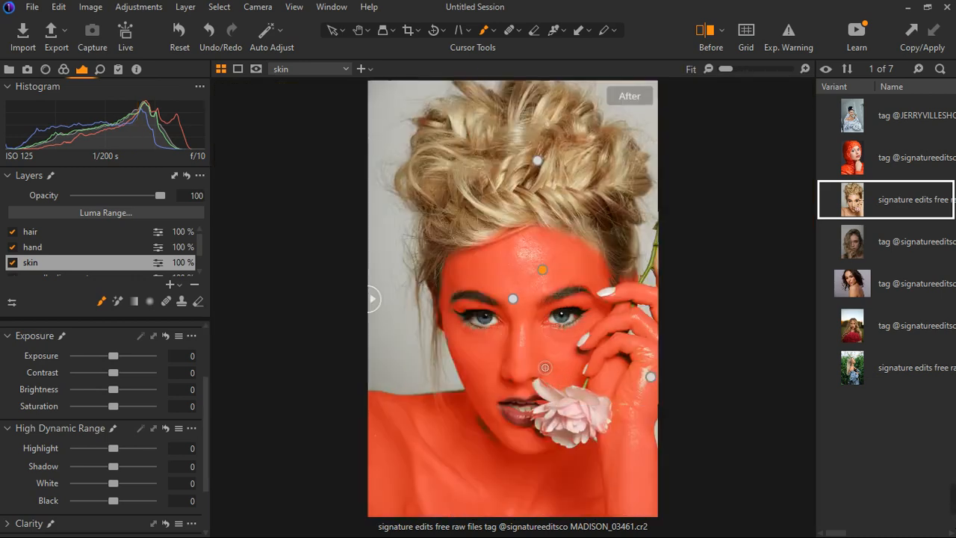
key("m")
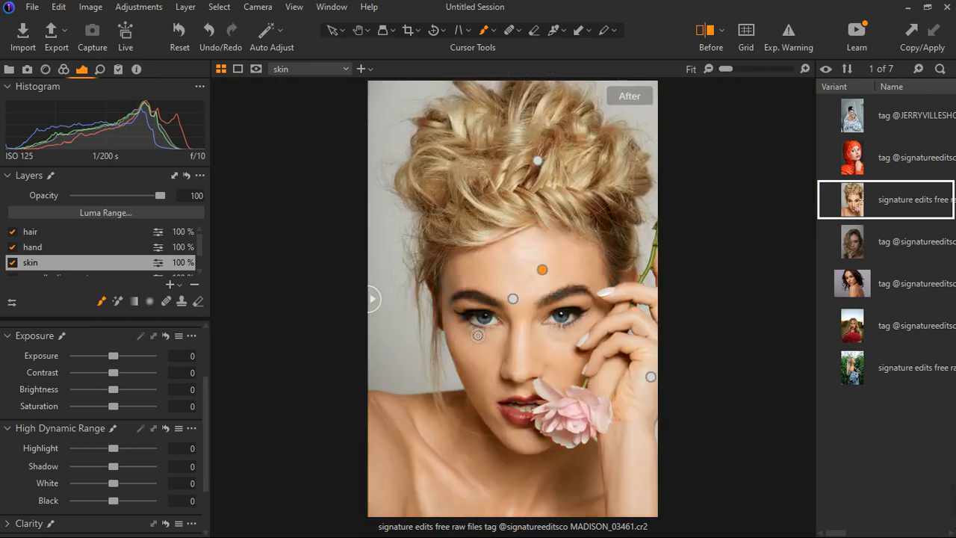
Add a new empty adjustment layer above the hair layer
scroll(471, 291, "up", 2)
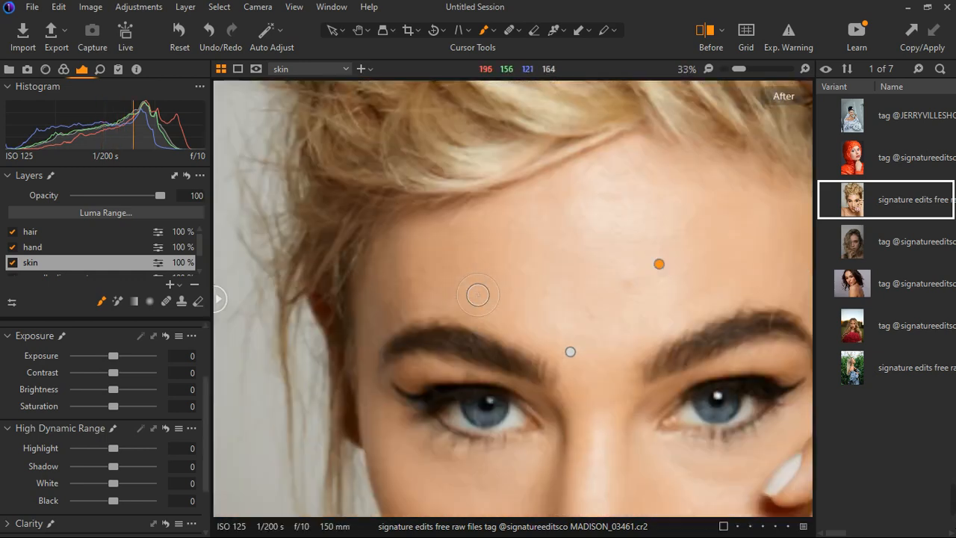
key("ctrl+0")
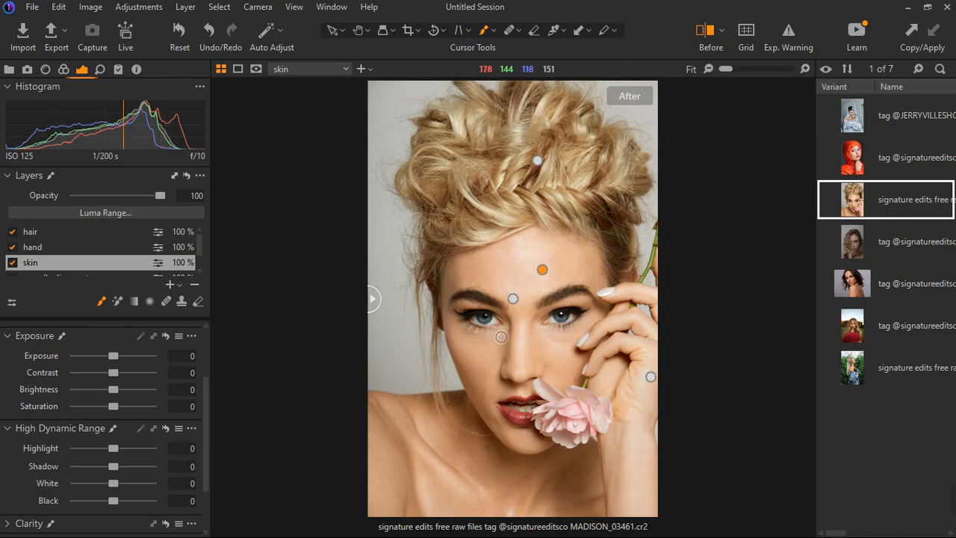
scroll(500, 340, "up", 5)
scroll(497, 344, "down", 5)
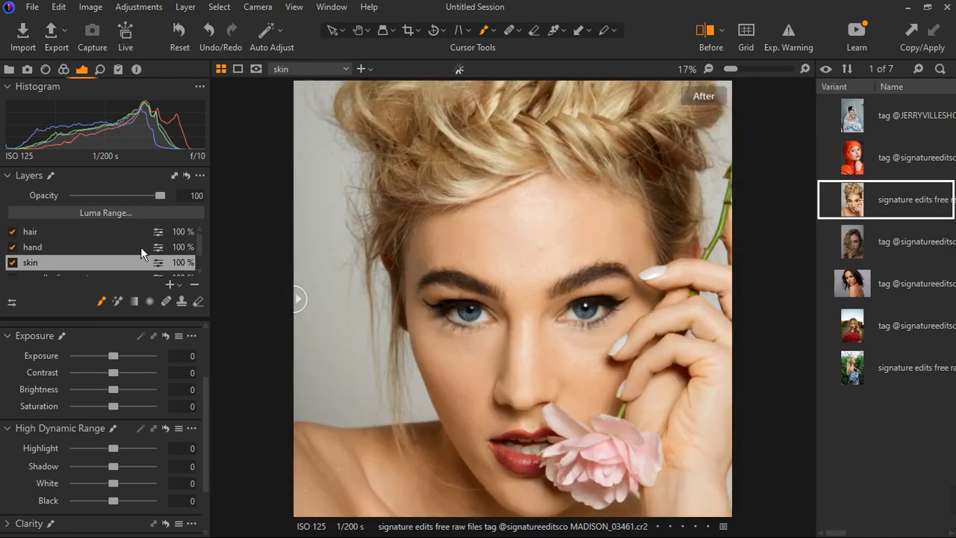
left_click(96, 253)
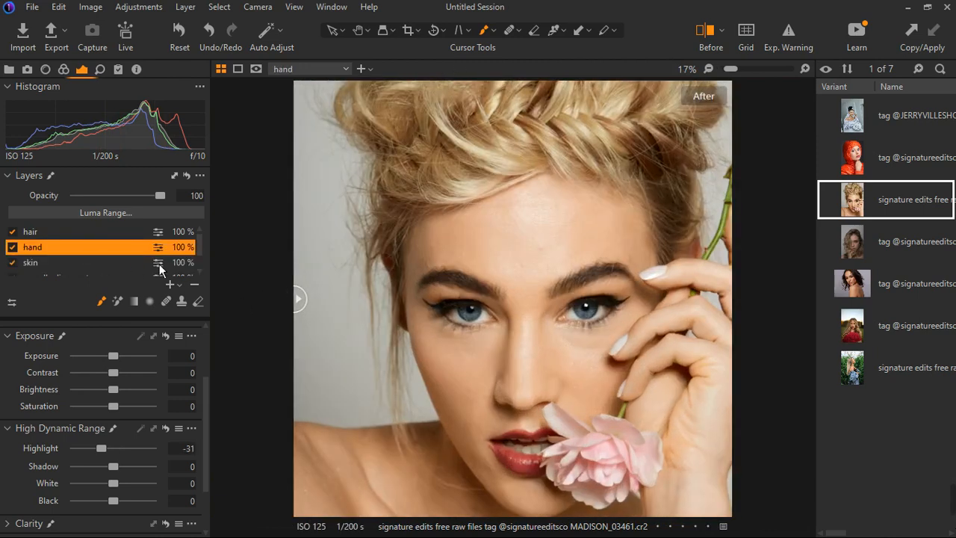
left_click(75, 231)
left_click(180, 286)
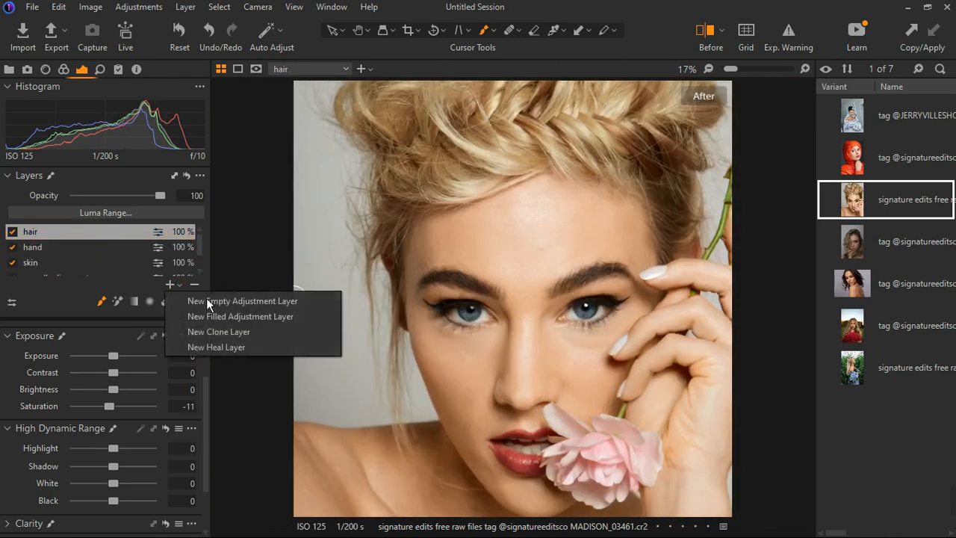
left_click(213, 302)
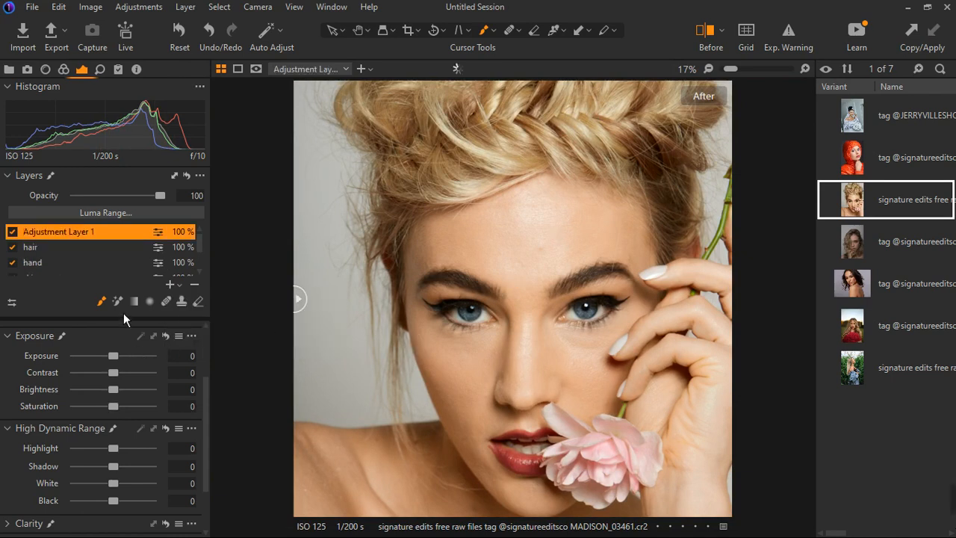
Brush a mask over the irises and whites of both eyes on the new adjustment layer, and hide the mask overlay
left_click(117, 305)
key("space")
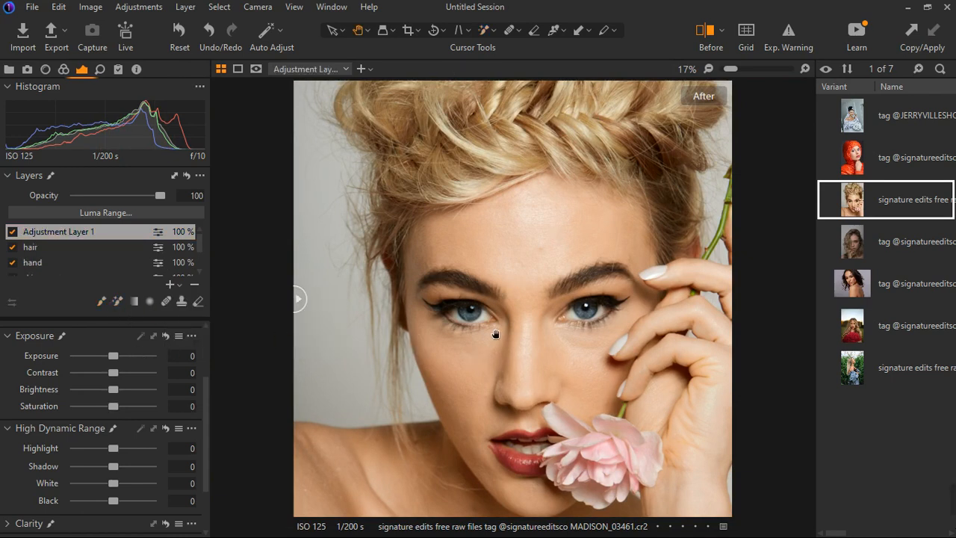
scroll(495, 334, "up", 2)
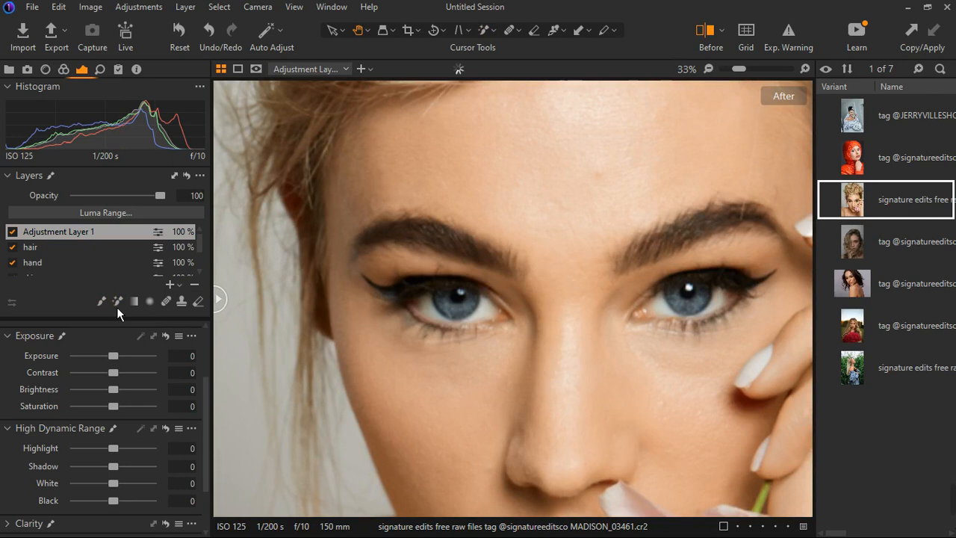
left_click(118, 306)
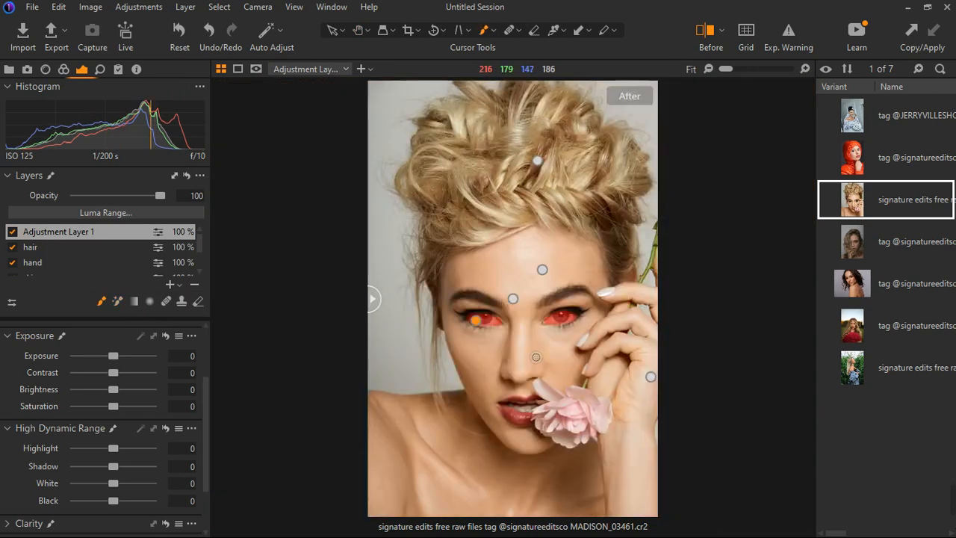
key("m")
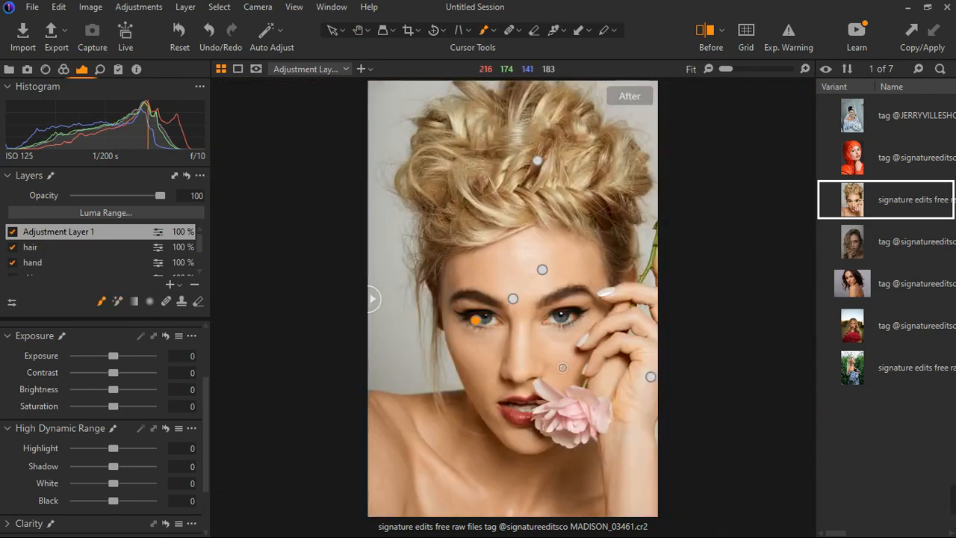
Examine the eye mask's coverage up close with the overlay on and off
key("m")
key("m")
scroll(567, 349, "up", 3)
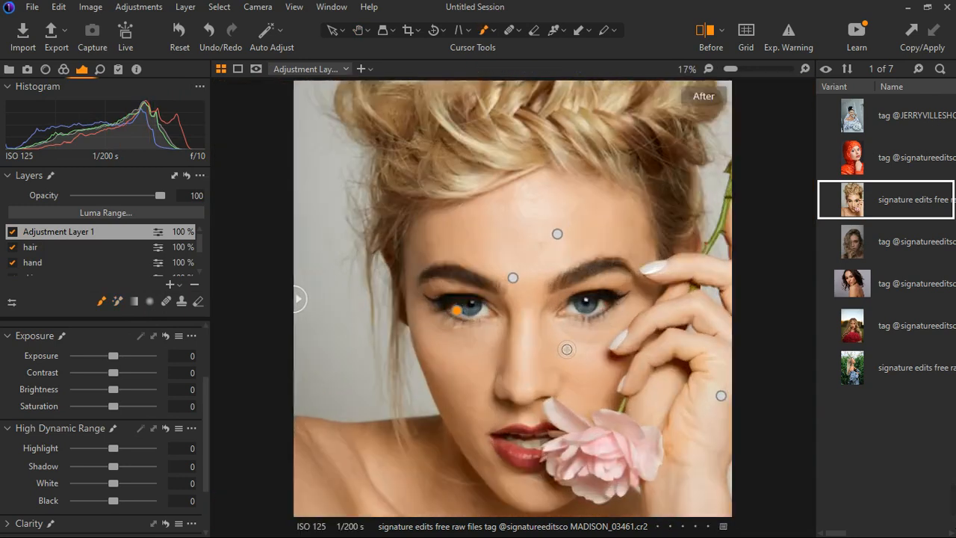
scroll(567, 350, "up", 3)
key("m")
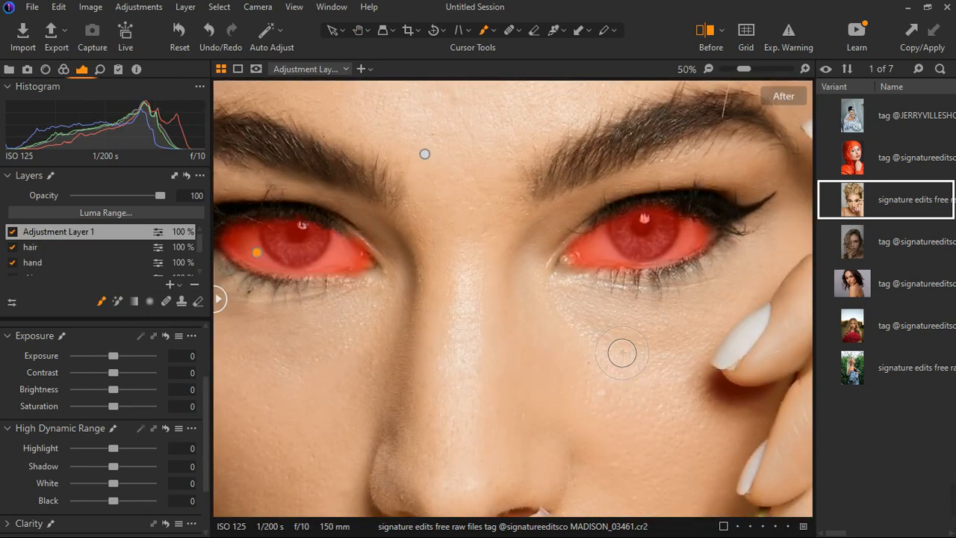
scroll(644, 298, "down", 4)
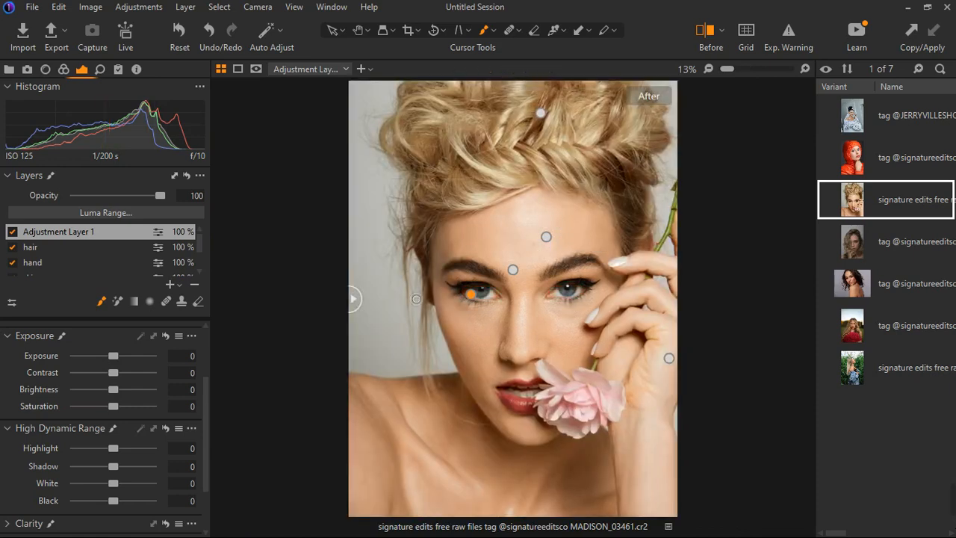
Try Saturation at 20 on the eye layer, comparing the eyes with the layer off and on
left_click_drag(120, 411, 128, 410)
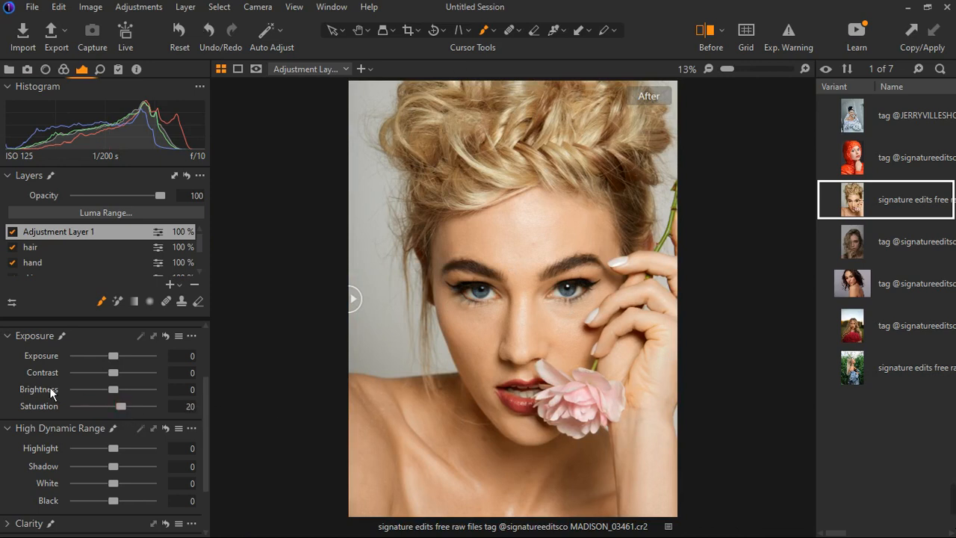
left_click(12, 232)
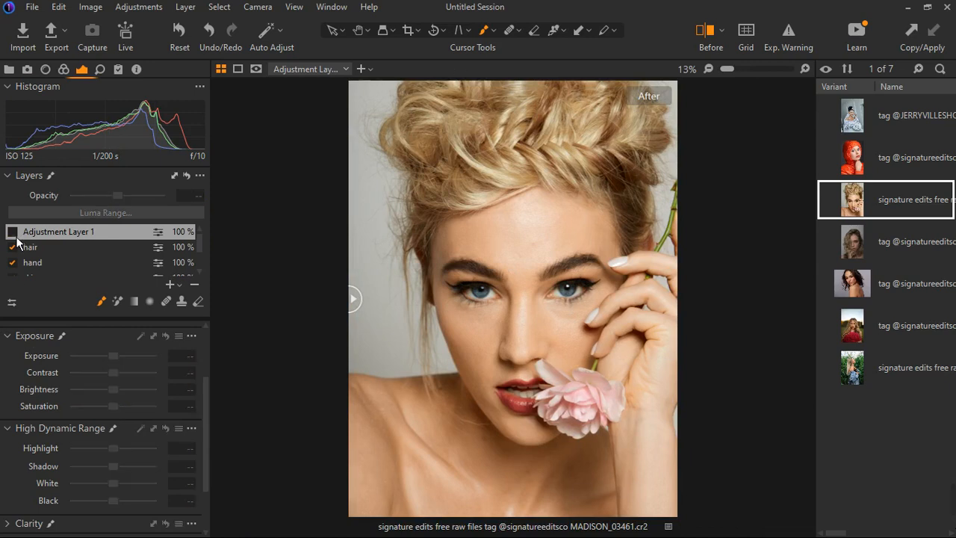
left_click(13, 232)
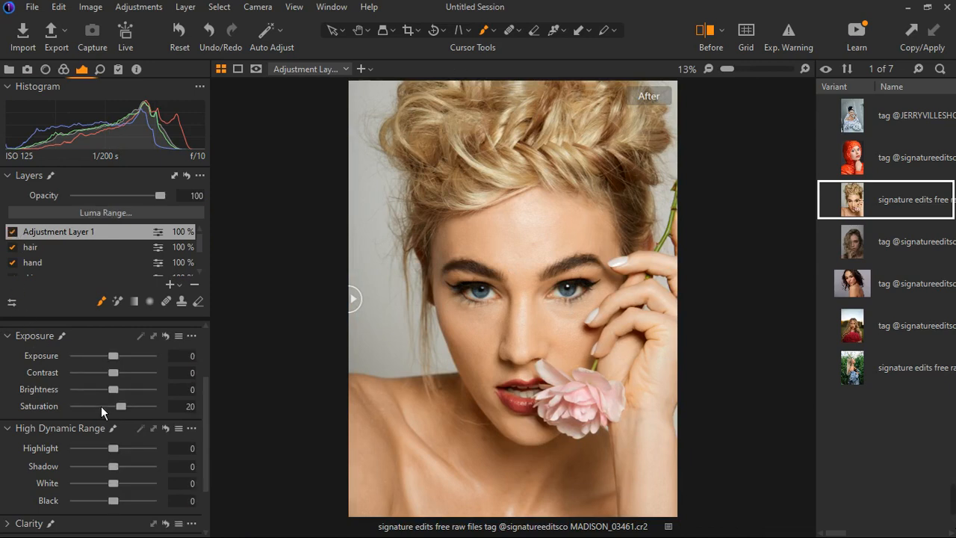
Set the eye layer's Saturation to 45
left_click_drag(128, 412, 149, 414)
double_click(146, 412)
left_click_drag(126, 414, 142, 411)
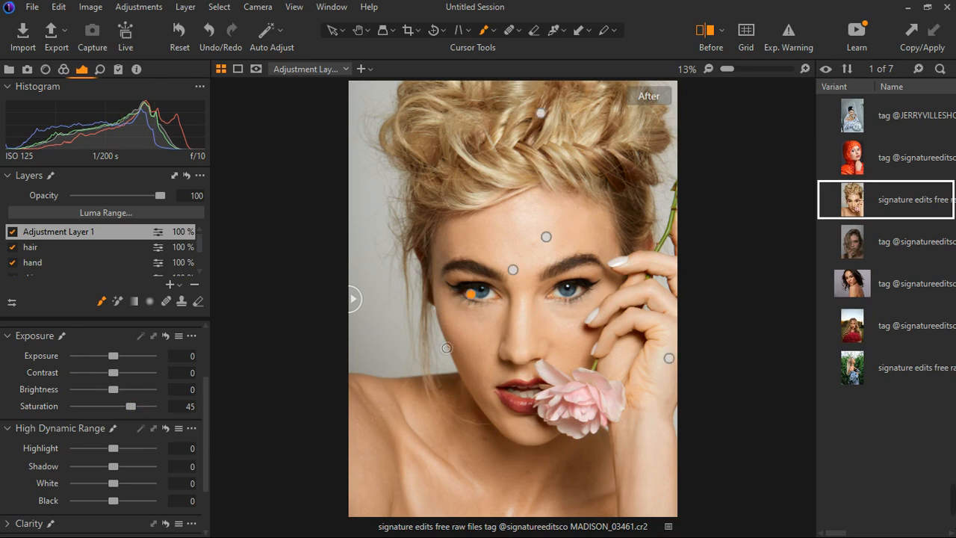
Erase the whites of both eyes from the new layer's mask, keeping only the irises
key("m")
scroll(532, 312, "up", 5)
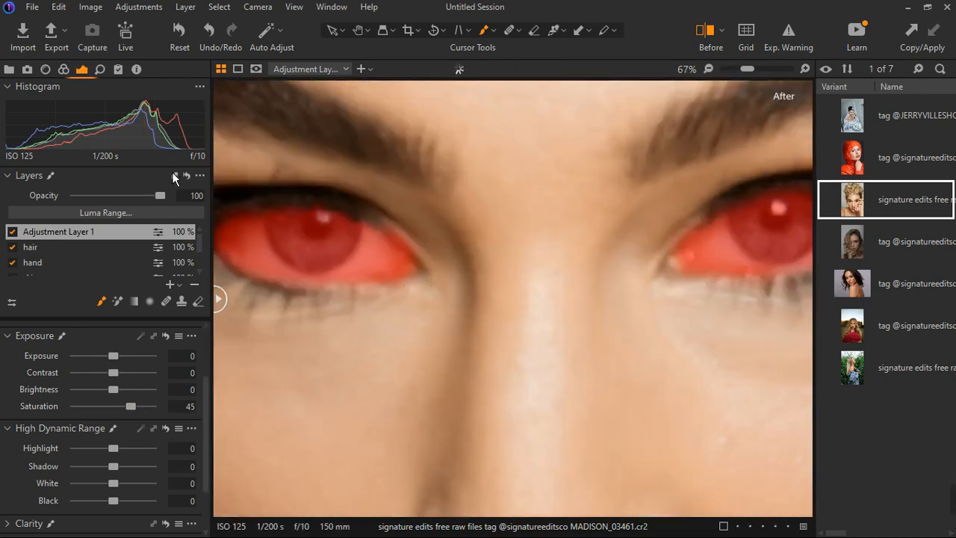
left_click(198, 301)
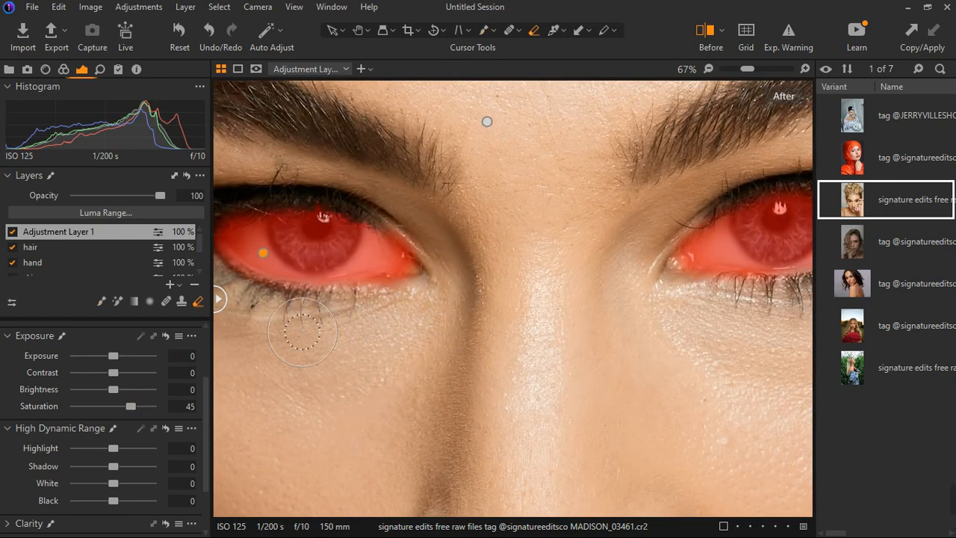
scroll(520, 321, "down", 1)
mouse_move(424, 274)
left_mouse_down()
mouse_move(323, 261)
mouse_move(313, 251)
mouse_move(321, 276)
left_mouse_up()
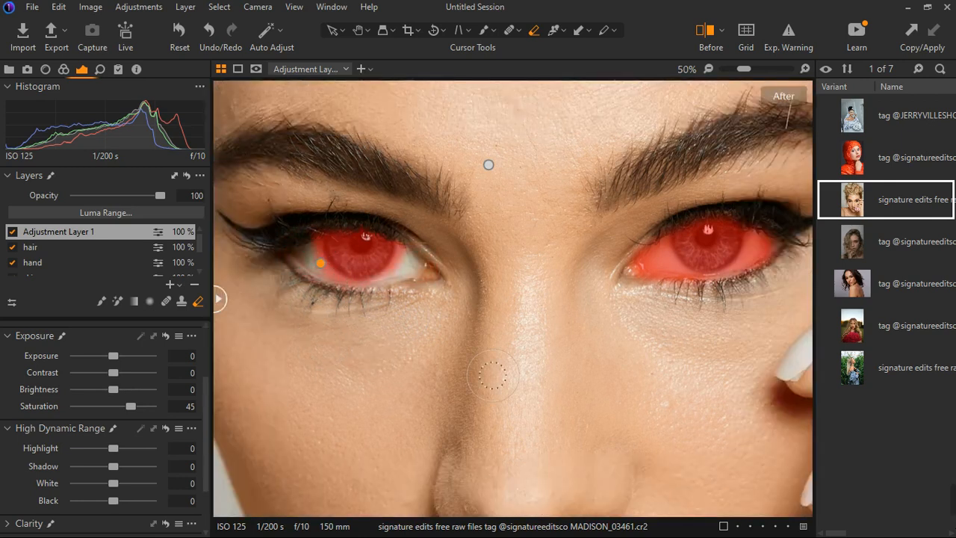
mouse_move(325, 274)
left_mouse_down()
mouse_move(345, 242)
mouse_move(329, 284)
left_mouse_up()
mouse_move(818, 283)
left_mouse_down()
mouse_move(766, 214)
mouse_move(791, 303)
mouse_move(799, 275)
left_mouse_up()
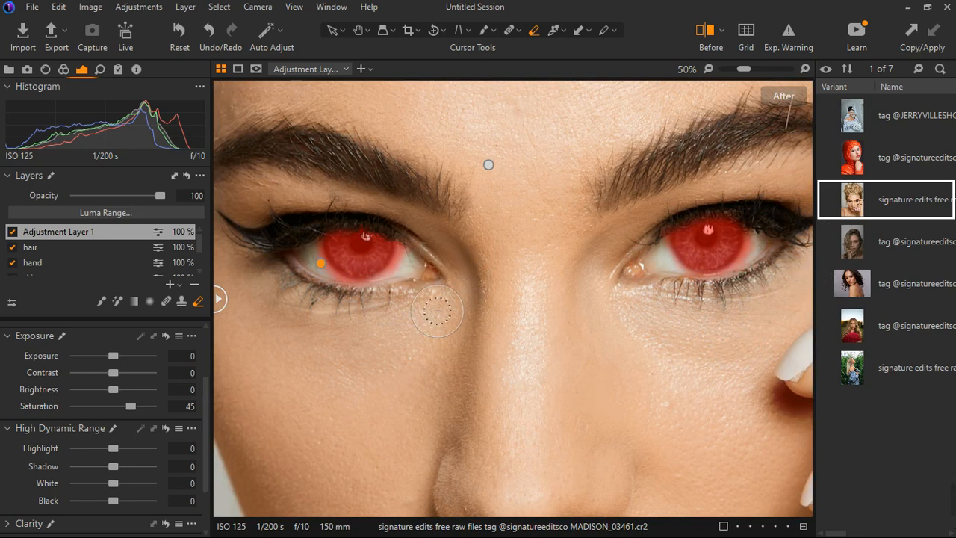
mouse_move(436, 289)
left_mouse_down()
mouse_move(351, 312)
mouse_move(303, 290)
mouse_move(296, 274)
left_mouse_up()
Compare the eyes with the eye layer switched off and on, with the mask overlay hidden
left_click(17, 237)
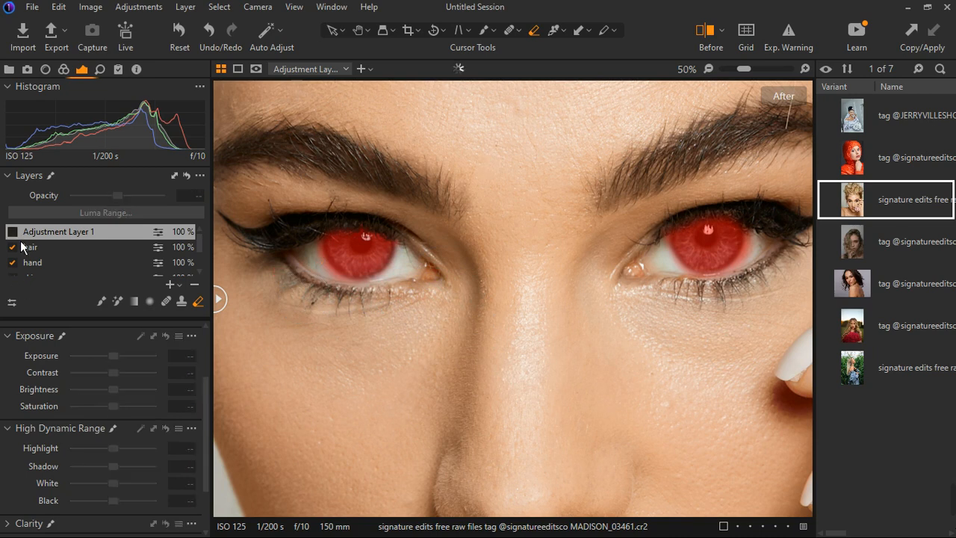
left_click(12, 232)
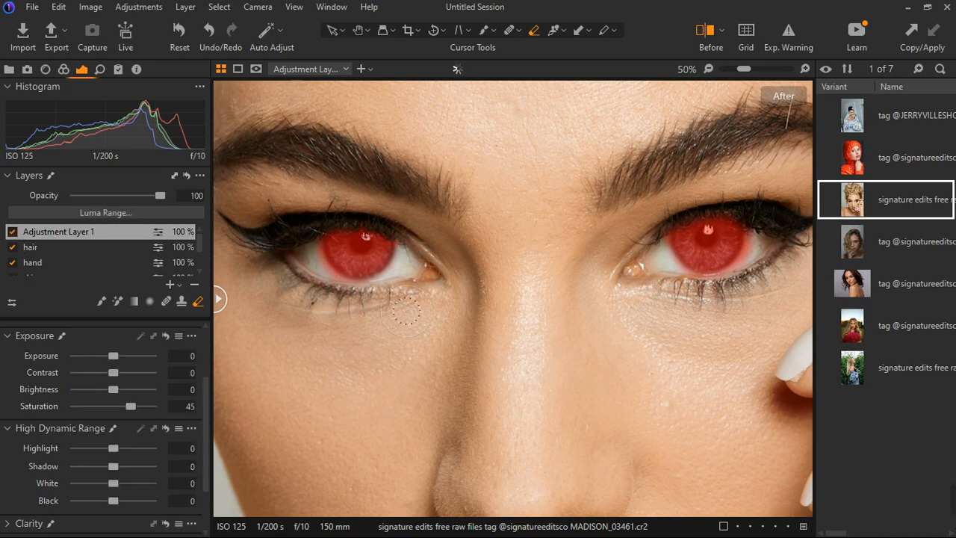
key("m")
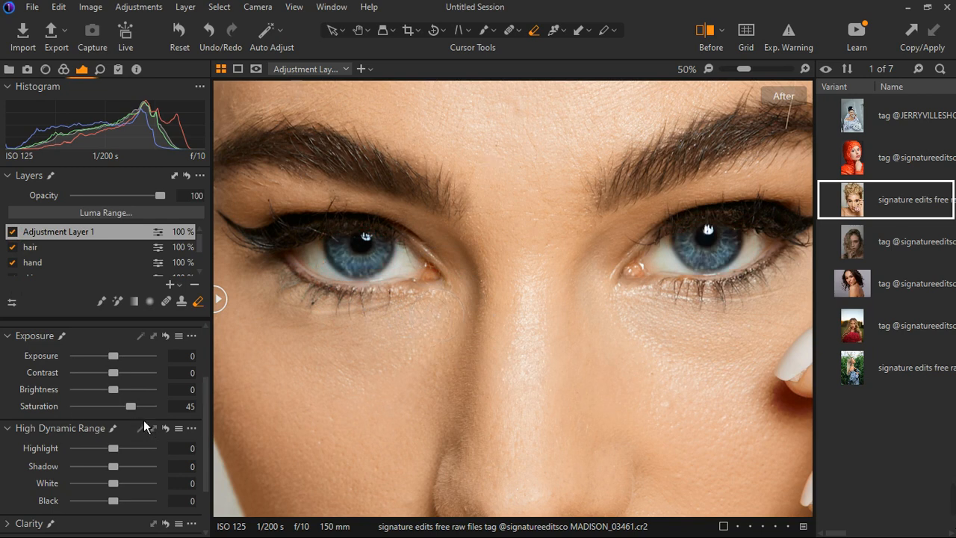
left_click(12, 232)
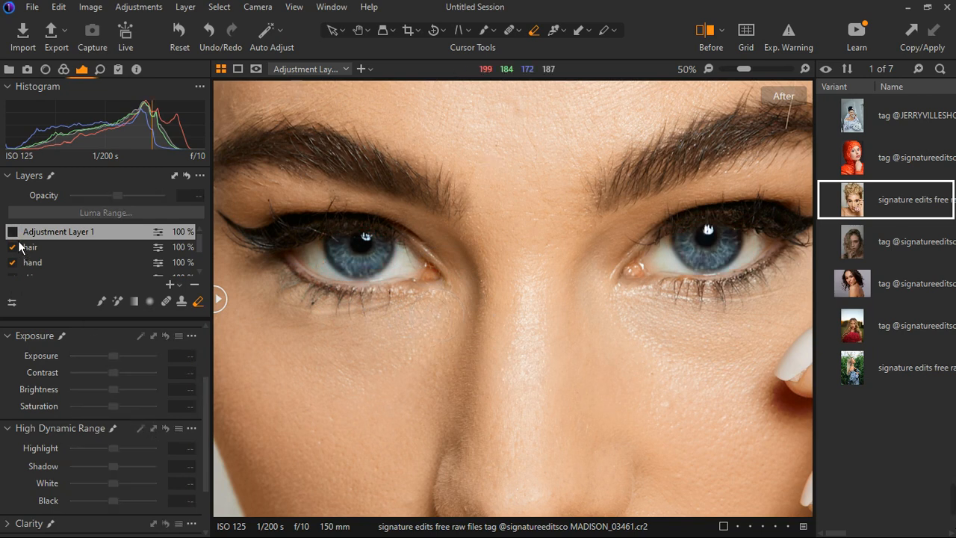
left_click(13, 232)
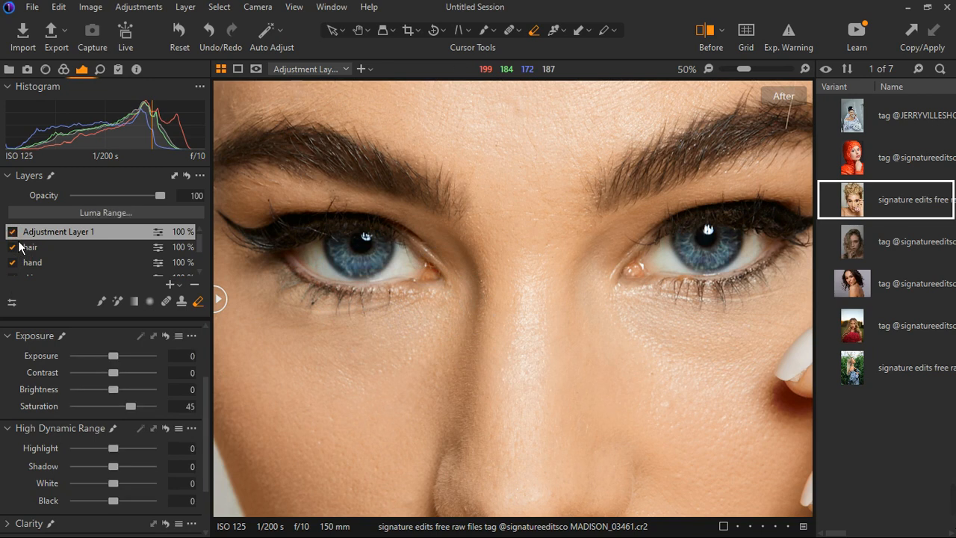
left_click(19, 241)
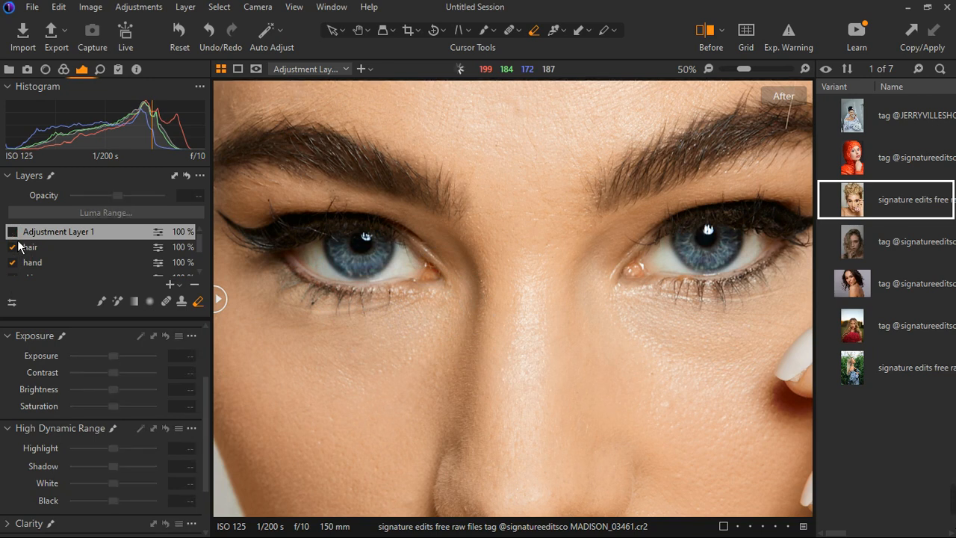
left_click(19, 242)
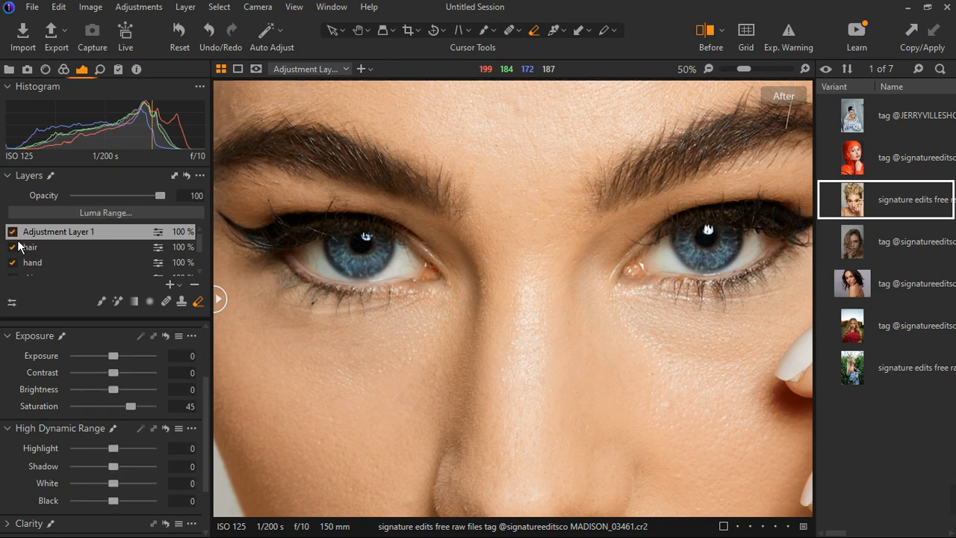
Raise the eye layer's Saturation to 67 and check the eyes against the whole portrait
left_click_drag(134, 415, 147, 413)
scroll(437, 342, "down", 4)
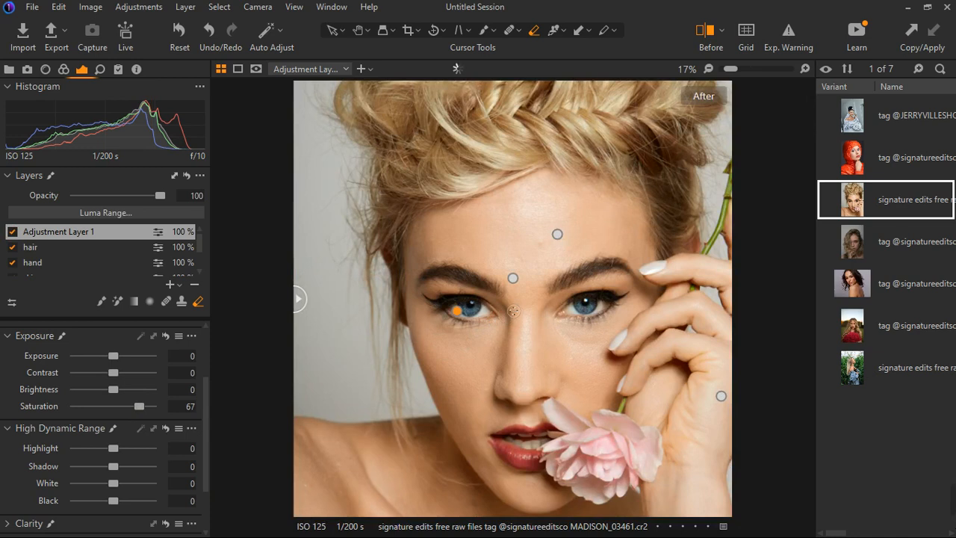
scroll(439, 346, "down", 1)
scroll(118, 510, "down", 1)
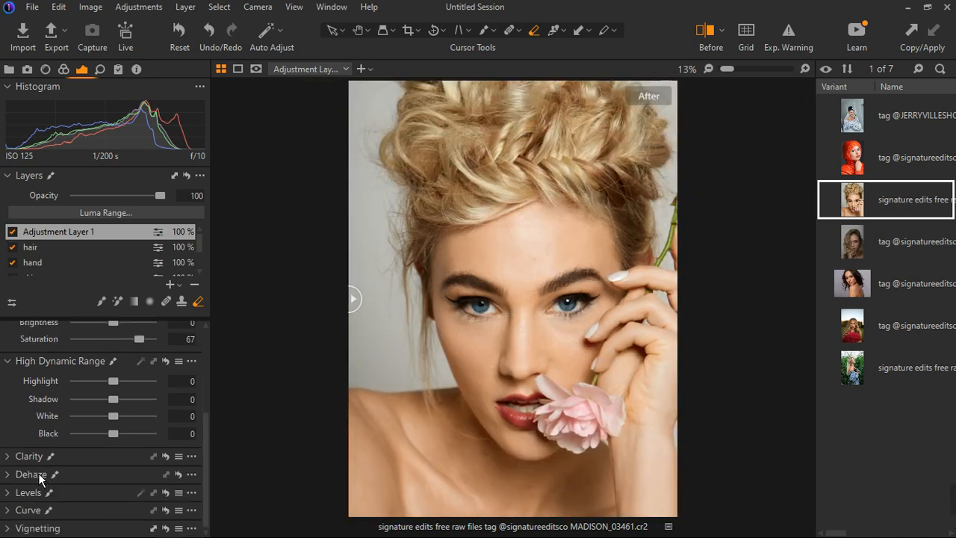
Set the eye layer's Structure to 9 using the Natural clarity method
left_click(12, 463)
left_click_drag(121, 514, 131, 515)
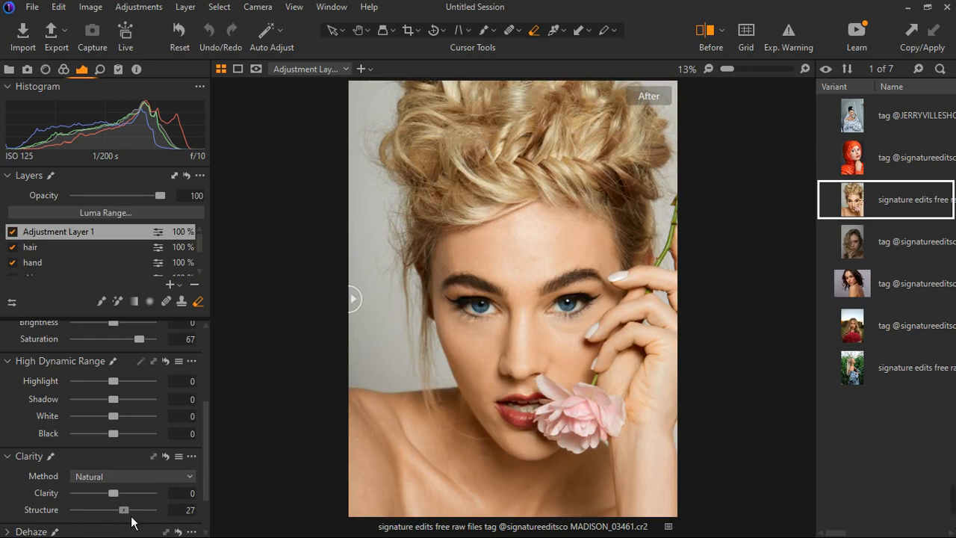
left_click_drag(131, 515, 125, 526)
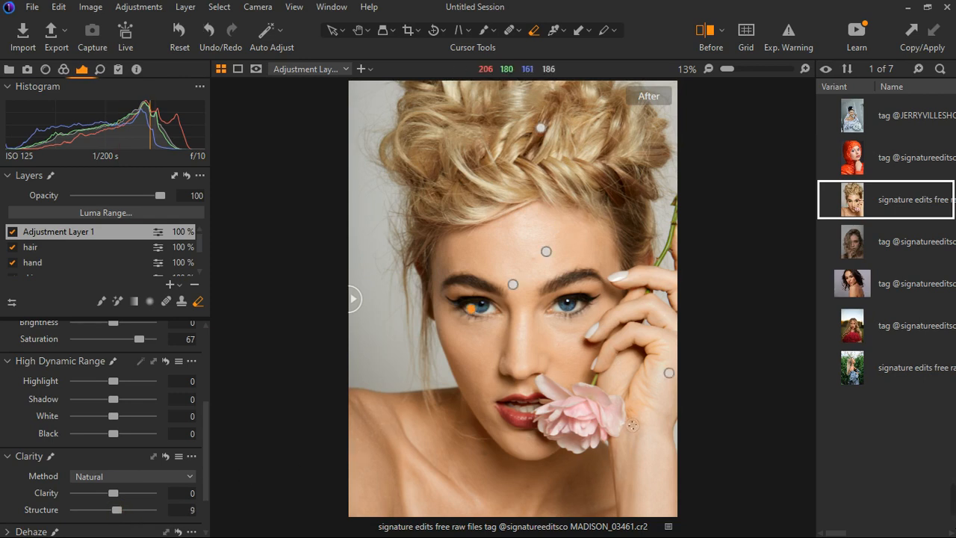
scroll(552, 351, "up", 2)
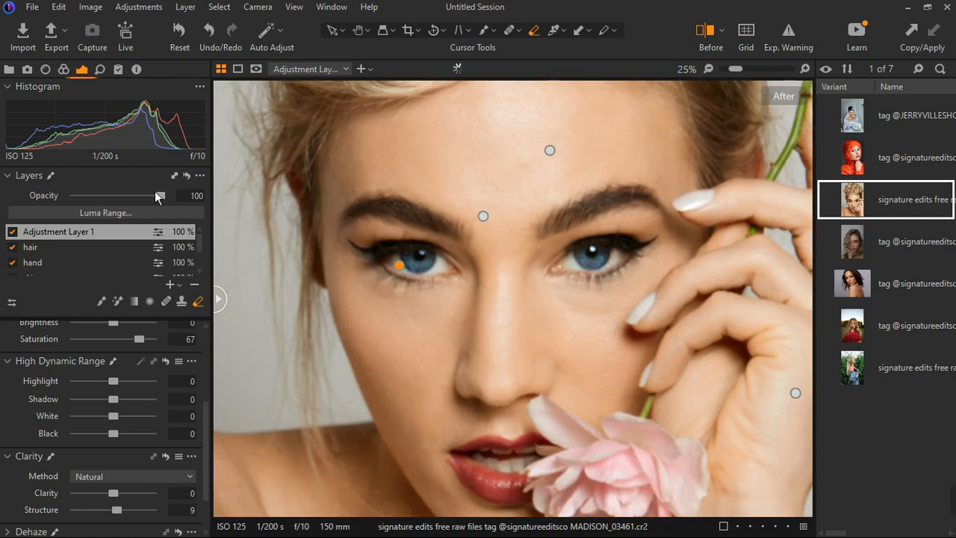
Rename the eye adjustment layer as iris
double_click(69, 236)
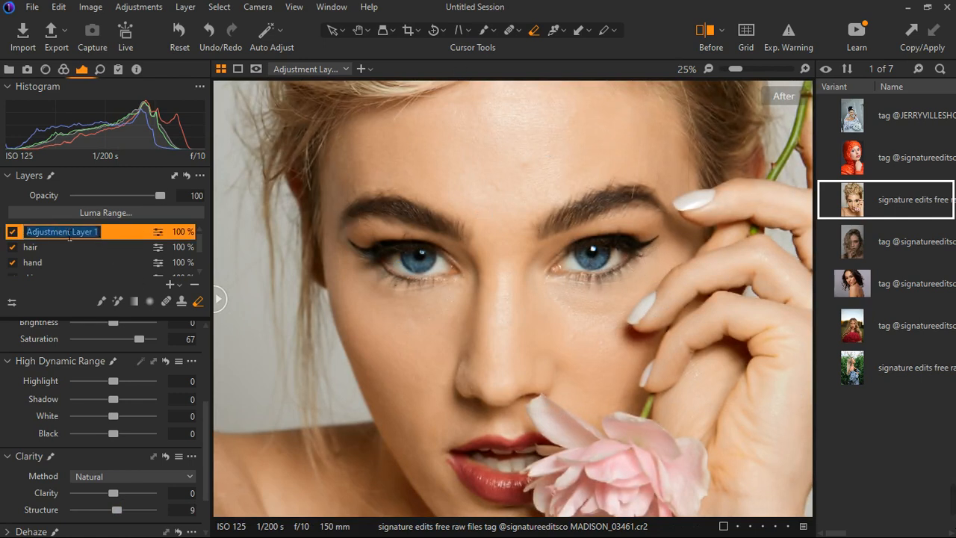
type("iris")
key("Return")
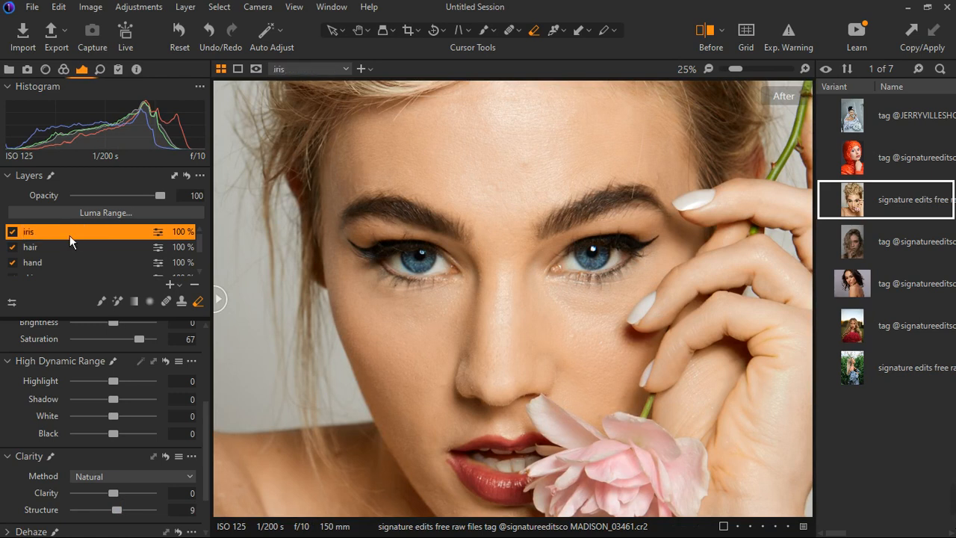
Add a new empty adjustment layer above iris and name it eyebrow
left_click(185, 285)
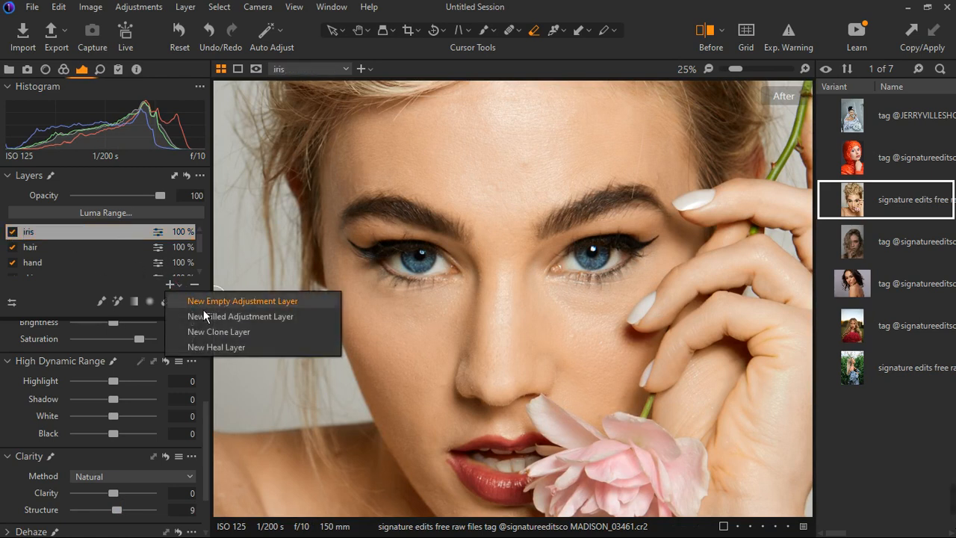
left_click(205, 310)
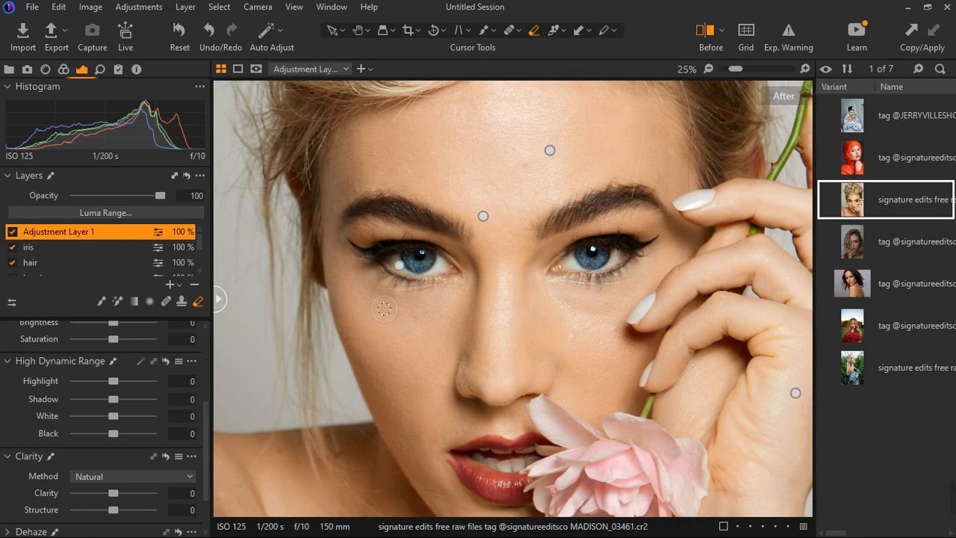
double_click(90, 233)
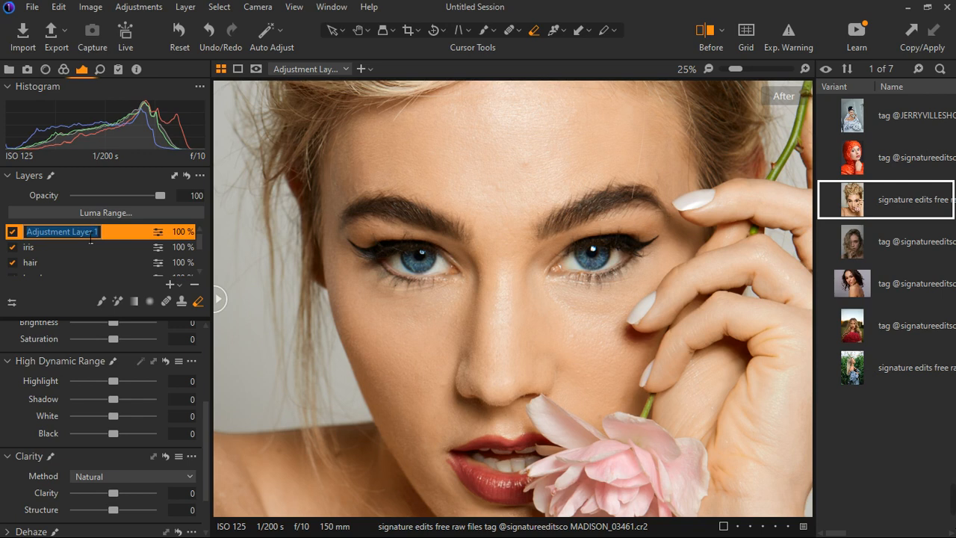
type("eyebrow")
key("Return")
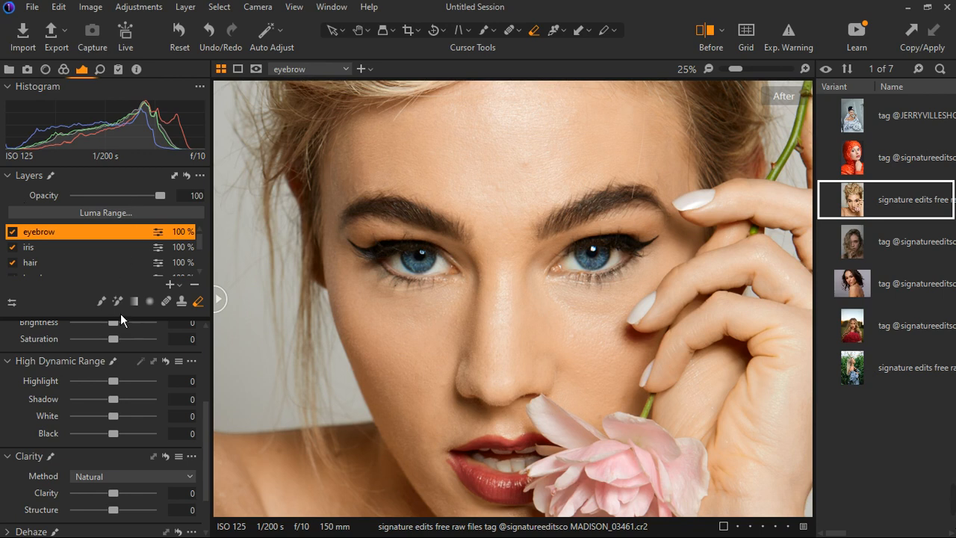
Brush the eyebrow layer's mask over the upper lids and eyeliner of both eyes, leaving the mask overlay hidden
left_click(103, 301)
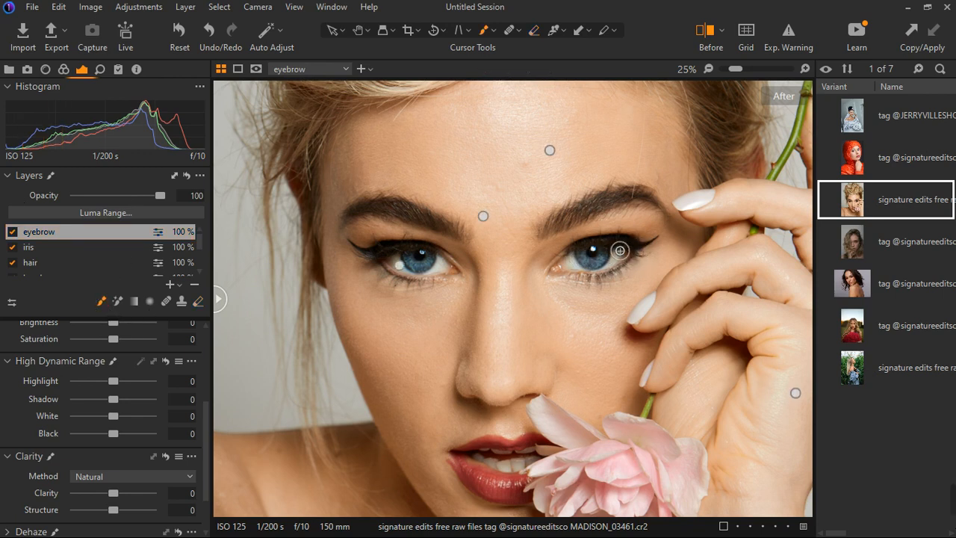
mouse_move(662, 251)
left_mouse_down()
mouse_move(645, 251)
mouse_move(658, 259)
mouse_move(659, 251)
mouse_move(627, 244)
mouse_move(636, 247)
left_mouse_up()
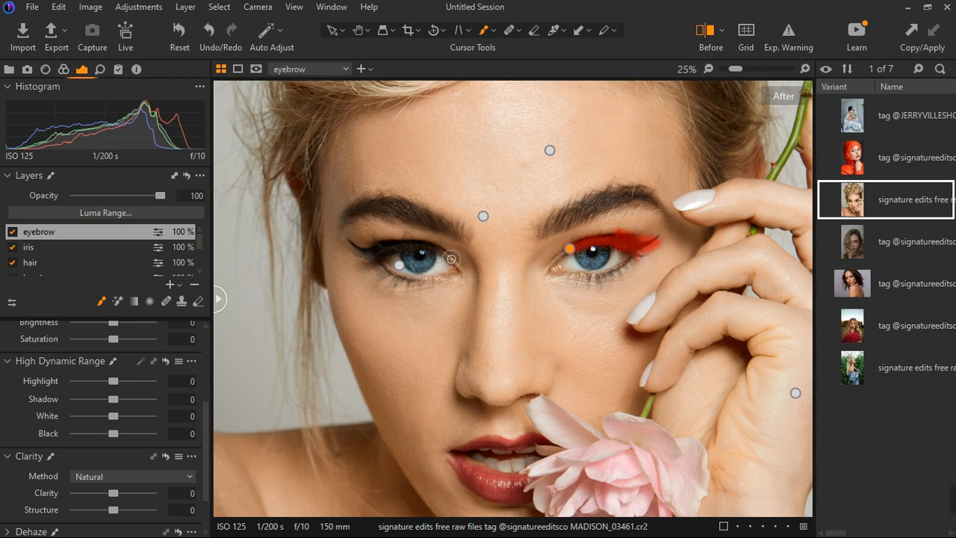
mouse_move(451, 259)
left_mouse_down()
mouse_move(359, 256)
mouse_move(371, 263)
mouse_move(412, 253)
mouse_move(395, 254)
left_mouse_up()
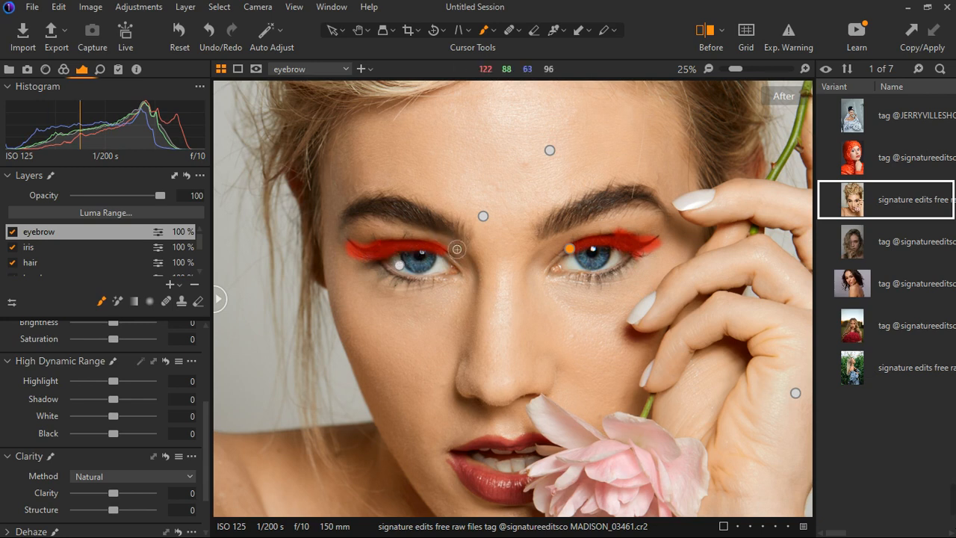
key("m")
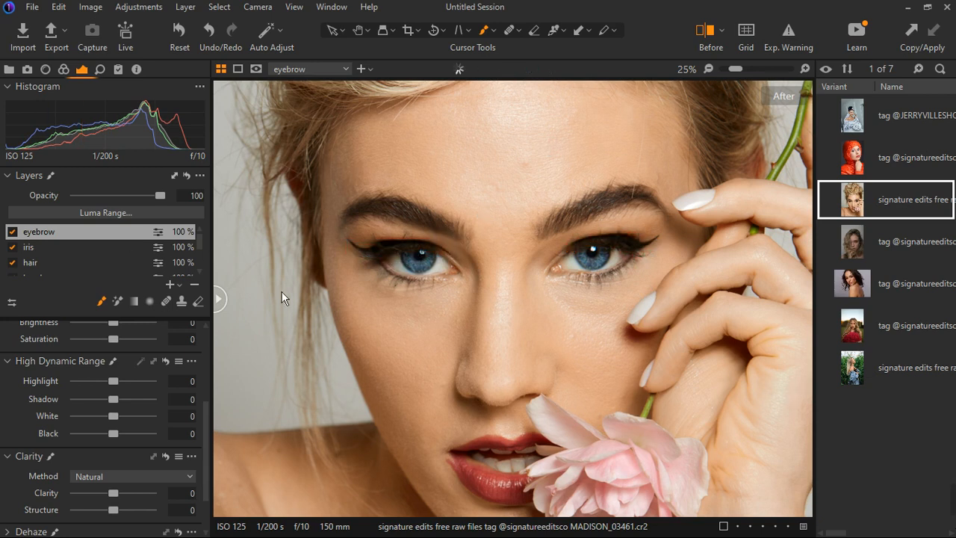
Set the eyebrow layer's Structure to 35, Black to -4 and Shadow to -13
scroll(579, 300, "down", 2)
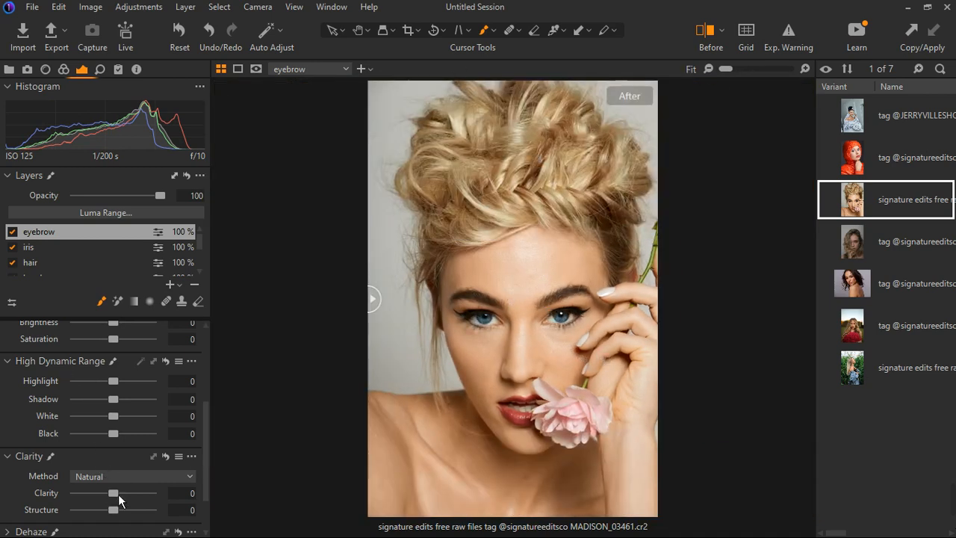
left_click_drag(116, 510, 133, 511)
left_click(132, 512)
left_click_drag(122, 440, 120, 440)
left_click_drag(119, 409, 115, 408)
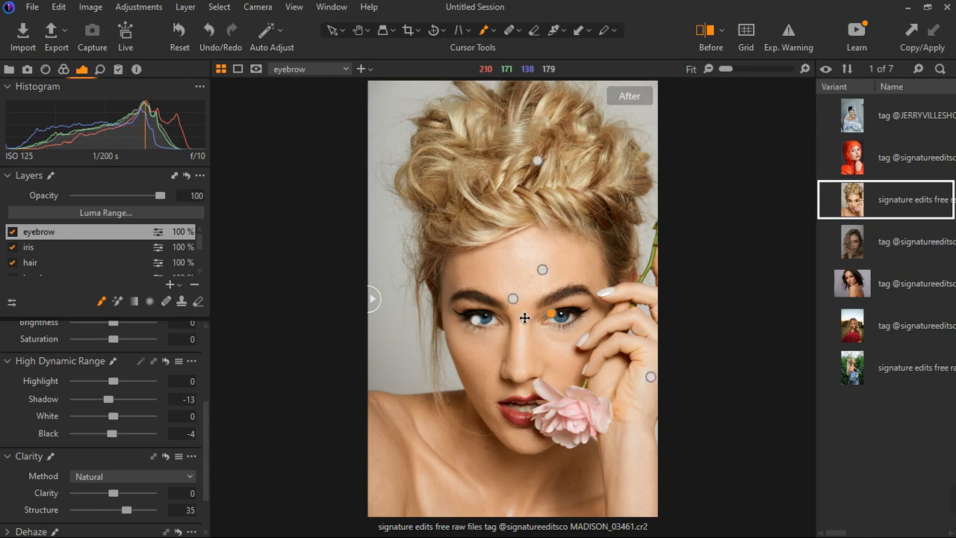
Brush both eyebrows into the eyebrow layer's mask and compare the portrait with the layer off and on
scroll(522, 315, "up", 3)
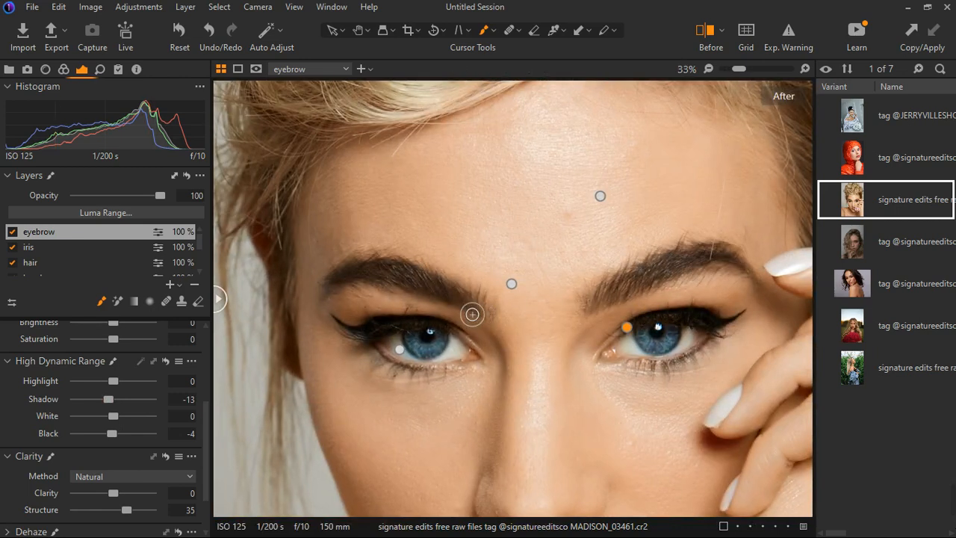
left_click(352, 291)
key("m")
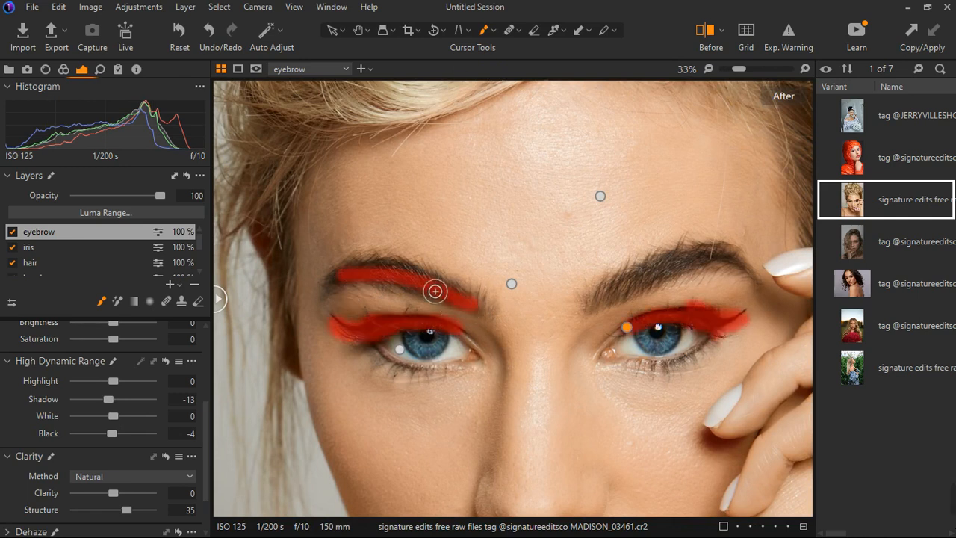
left_click(349, 291)
mouse_move(607, 296)
left_mouse_down()
mouse_move(631, 302)
mouse_move(650, 281)
mouse_move(702, 264)
mouse_move(730, 269)
mouse_move(634, 311)
mouse_move(739, 271)
mouse_move(681, 290)
left_mouse_up()
scroll(565, 284, "down", 1)
scroll(565, 284, "down", 3)
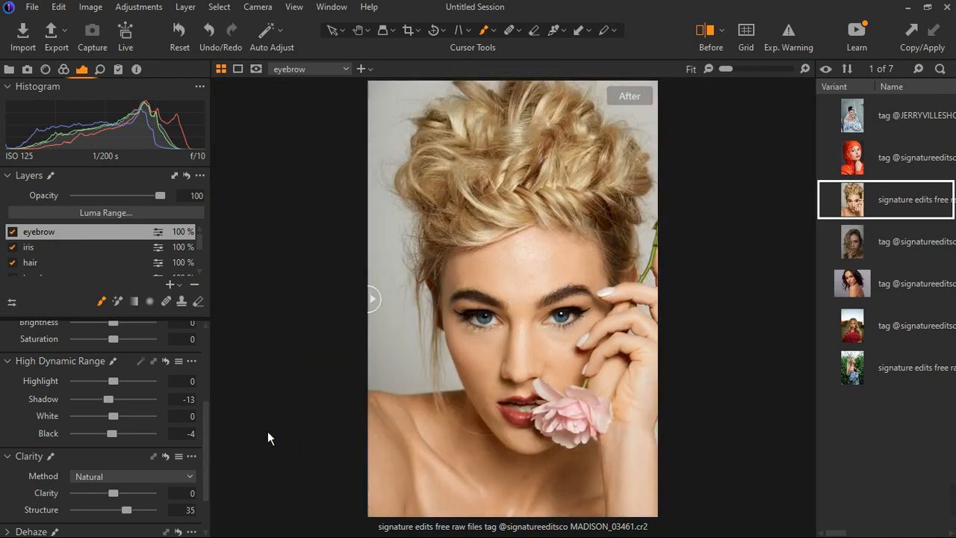
left_click(13, 233)
left_click(13, 232)
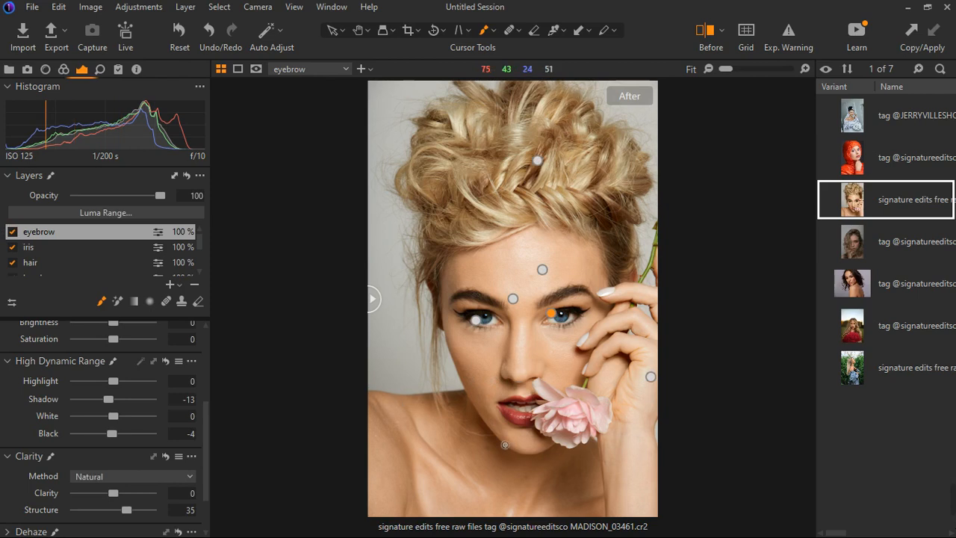
scroll(515, 432, "up", 1)
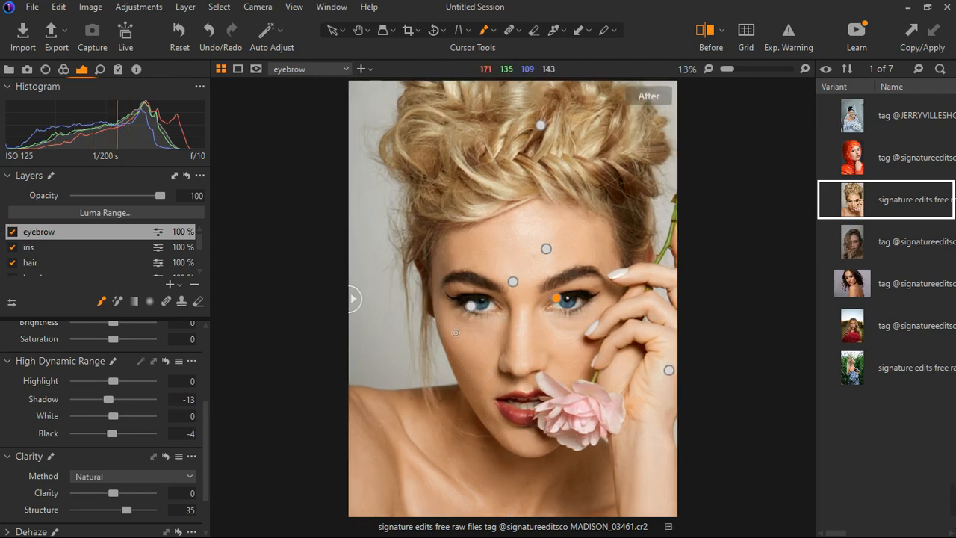
Brush the upper and lower lips into the iris layer's mask and check them in the full portrait and up close
left_click(50, 254)
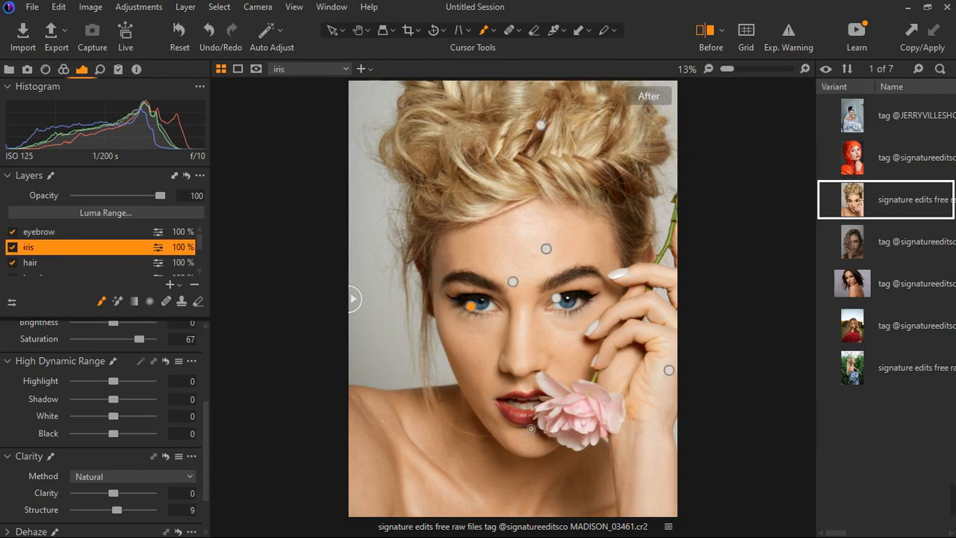
scroll(544, 434, "up", 5)
scroll(543, 434, "down", 2)
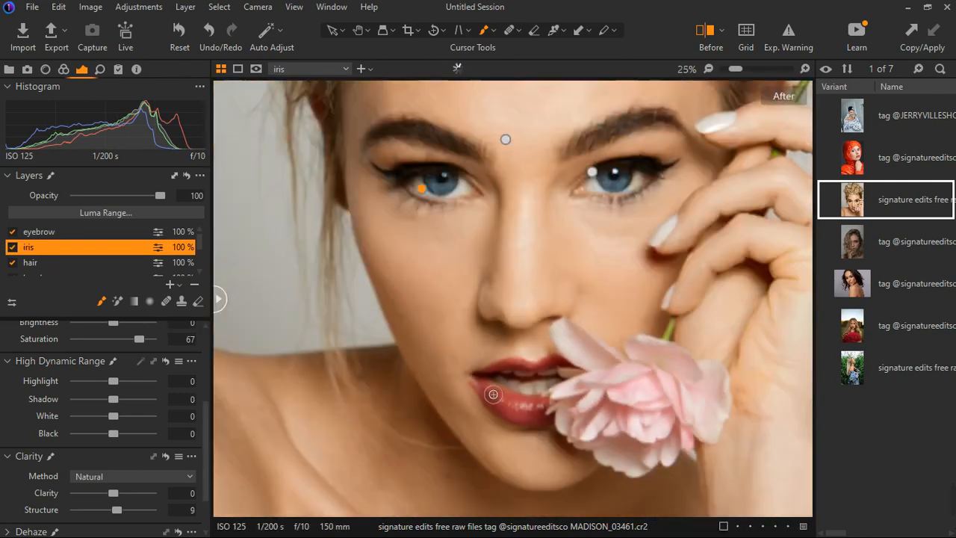
mouse_move(537, 420)
left_mouse_down()
mouse_move(503, 398)
mouse_move(540, 429)
mouse_move(516, 426)
mouse_move(498, 408)
left_mouse_up()
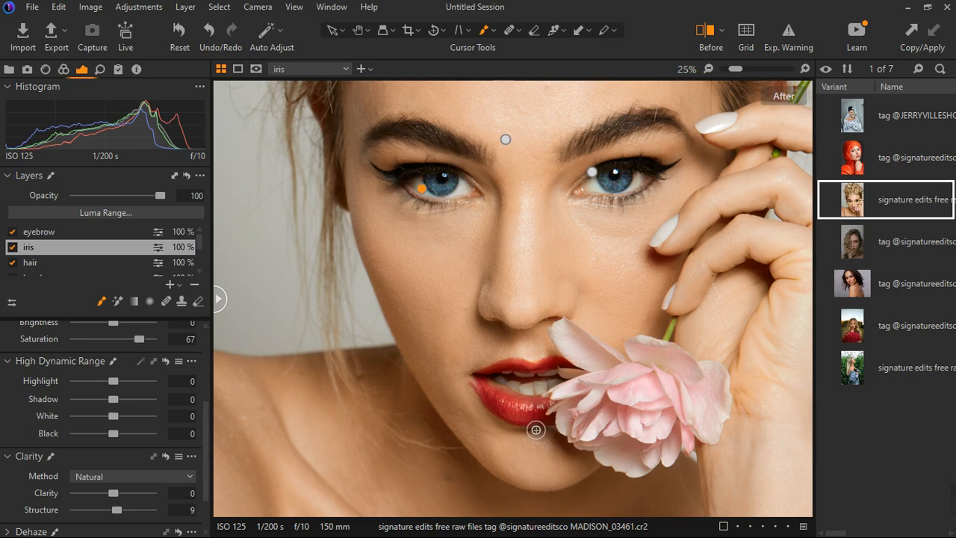
key("ctrl+0")
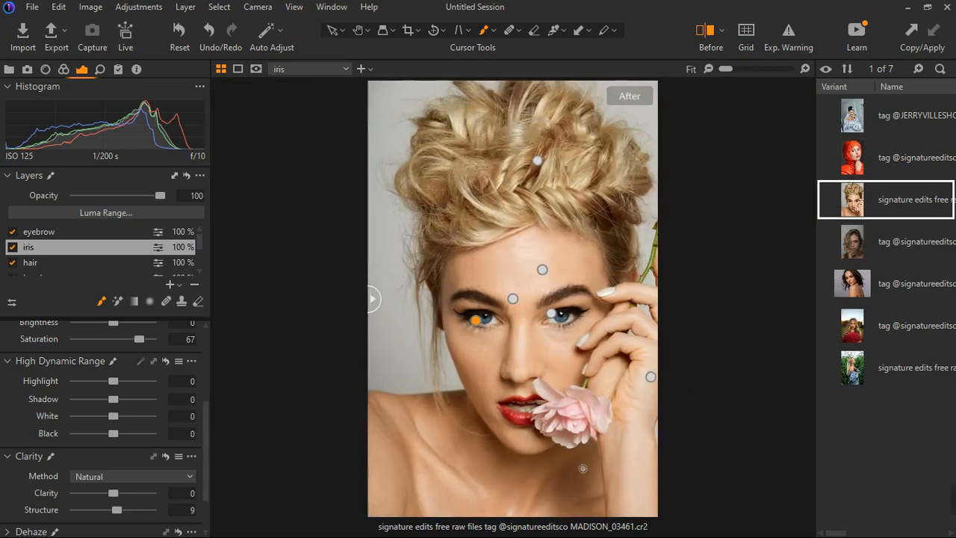
scroll(537, 439, "up", 1)
scroll(537, 440, "up", 3)
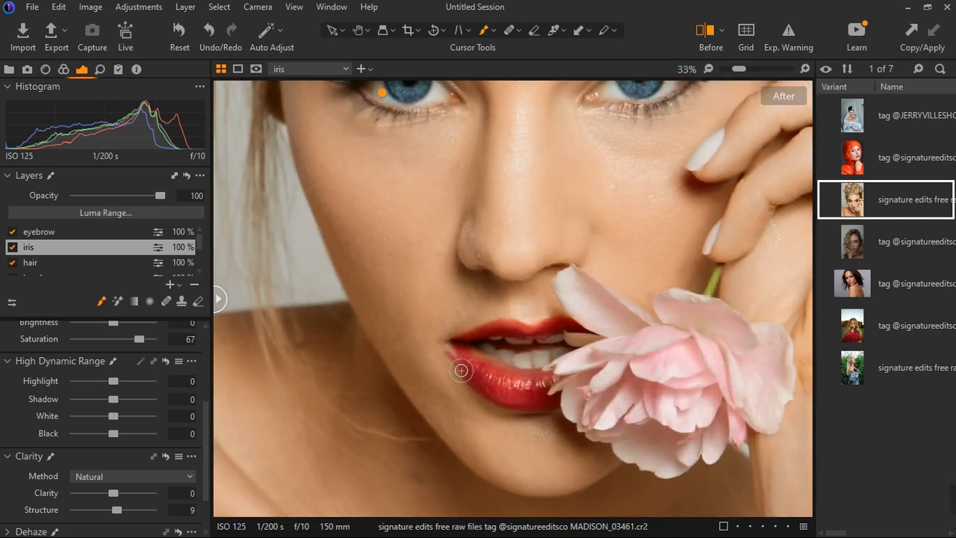
key("ctrl+shift+m")
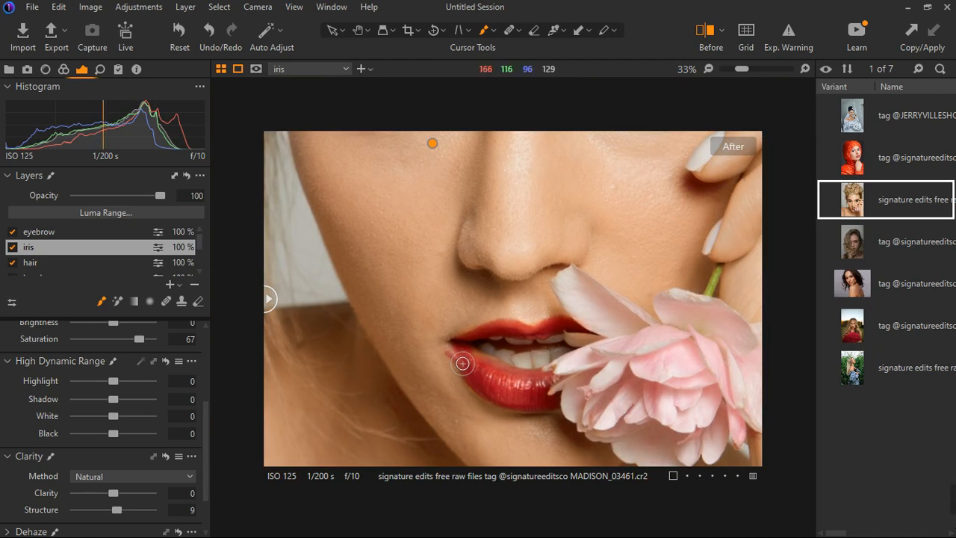
Inspect the iris layer's mask around the lips with the Eraser ready and the mask overlay shown, and hide the overlay
key("ctrl+minus")
double_click(71, 253)
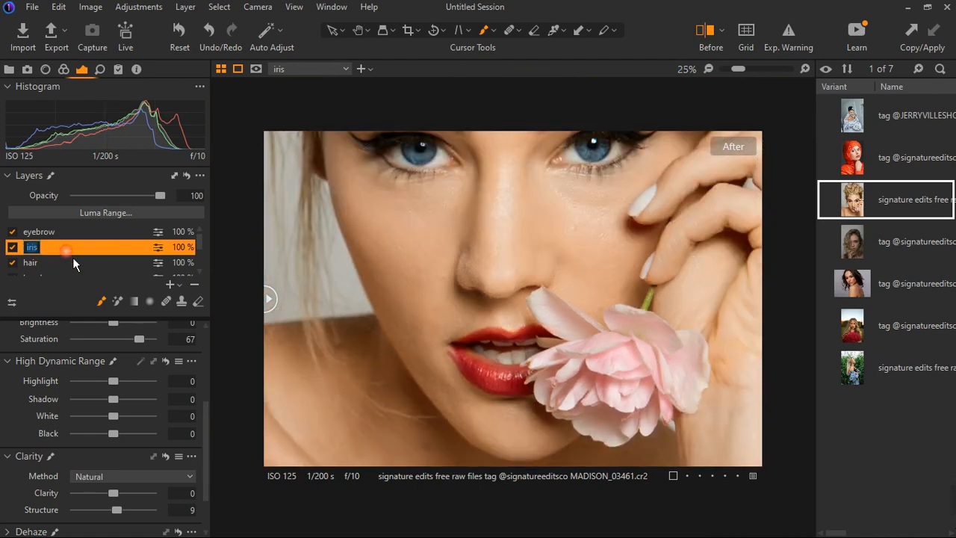
double_click(69, 252)
left_click(102, 303)
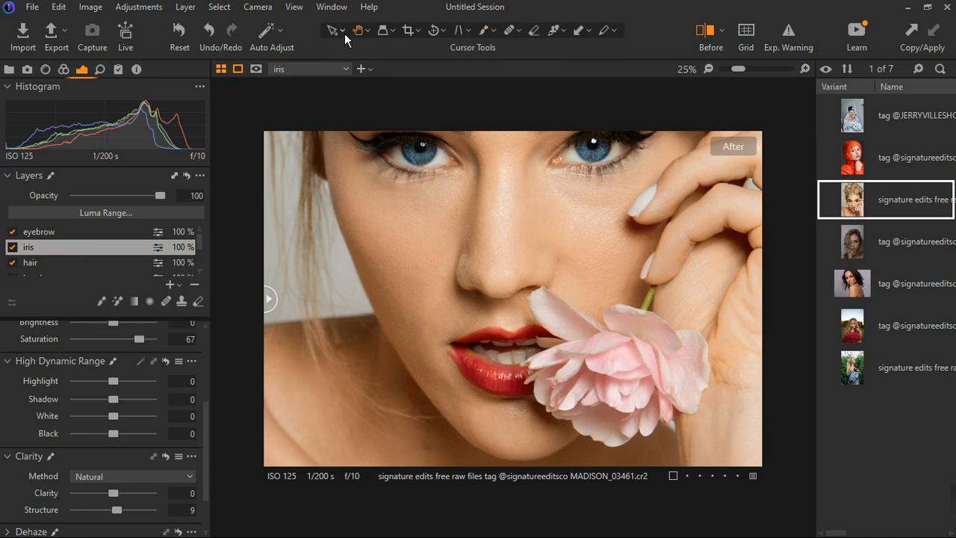
left_click(105, 305)
key("m")
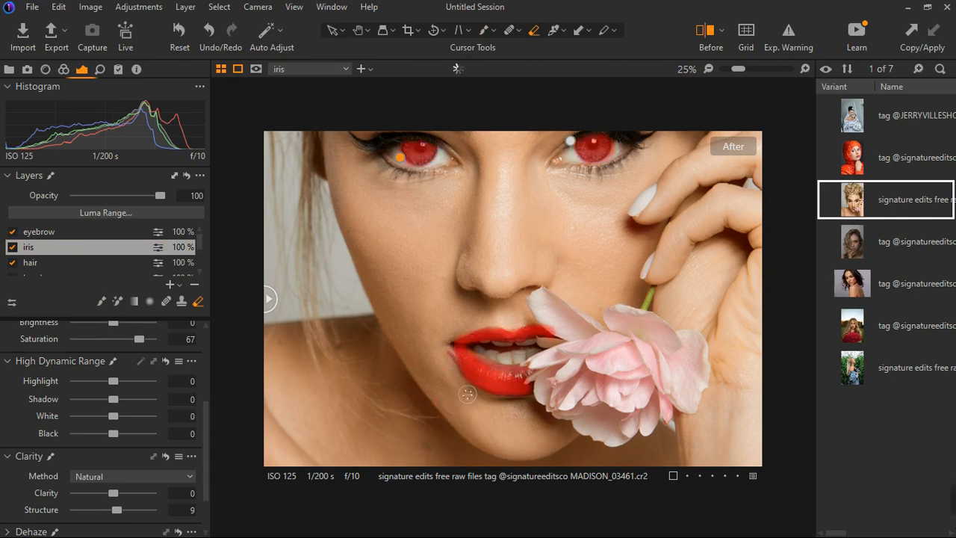
key("m")
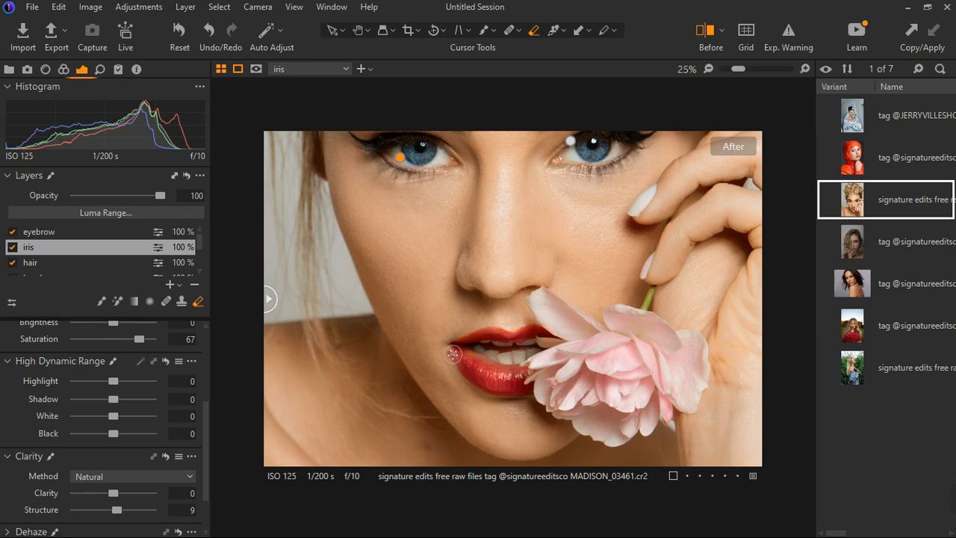
Reduce the iris layer's Saturation to 31 and compare the portrait with the layer off and on
scroll(446, 377, "down", 3)
scroll(531, 330, "down", 2)
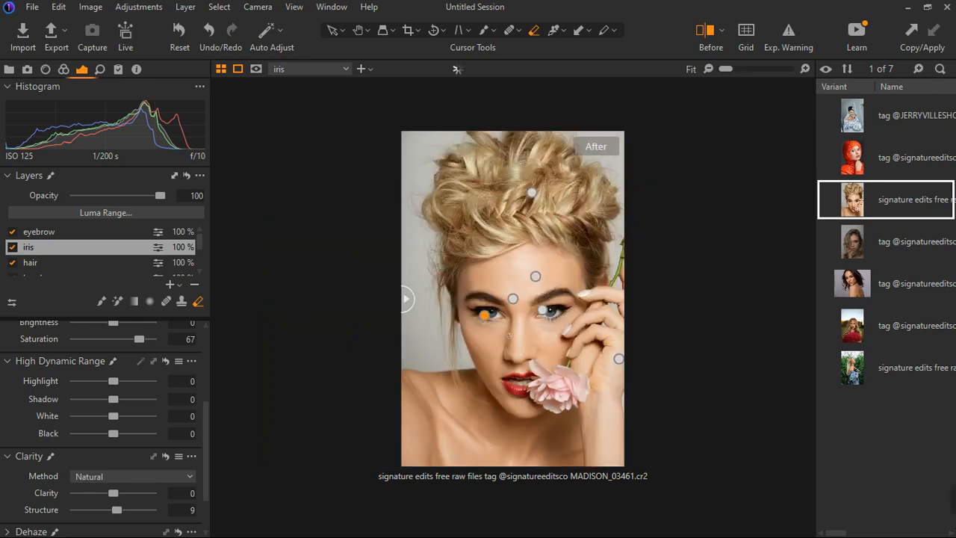
scroll(509, 391, "up", 2)
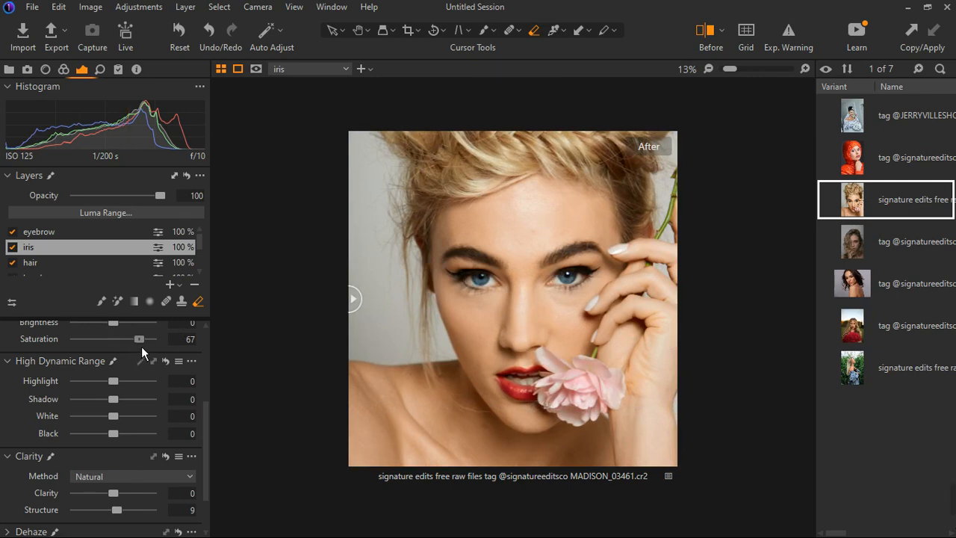
left_click_drag(141, 345, 131, 348)
left_click_drag(134, 345, 130, 345)
left_click(12, 247)
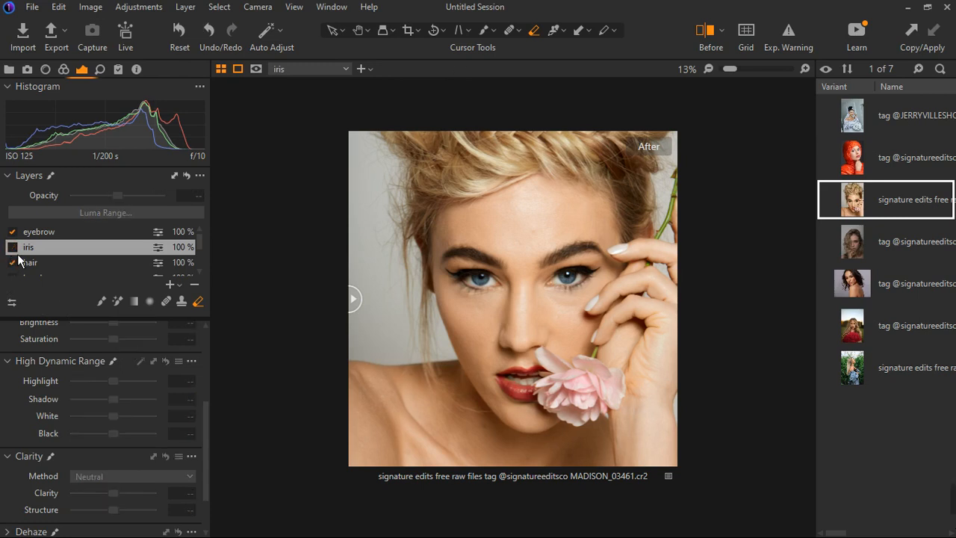
left_click(12, 247)
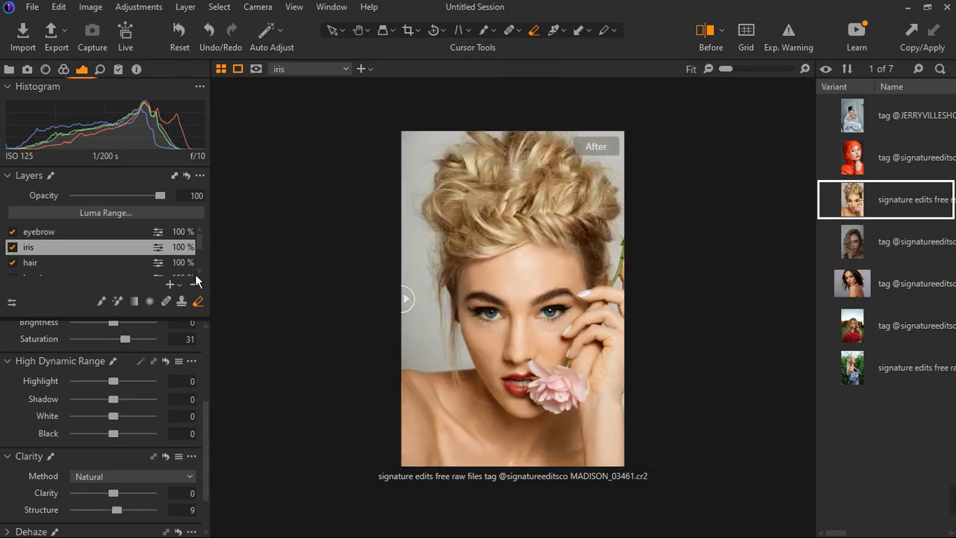
Add an empty adjustment layer above the eyebrow layer and name it background
left_click(85, 235)
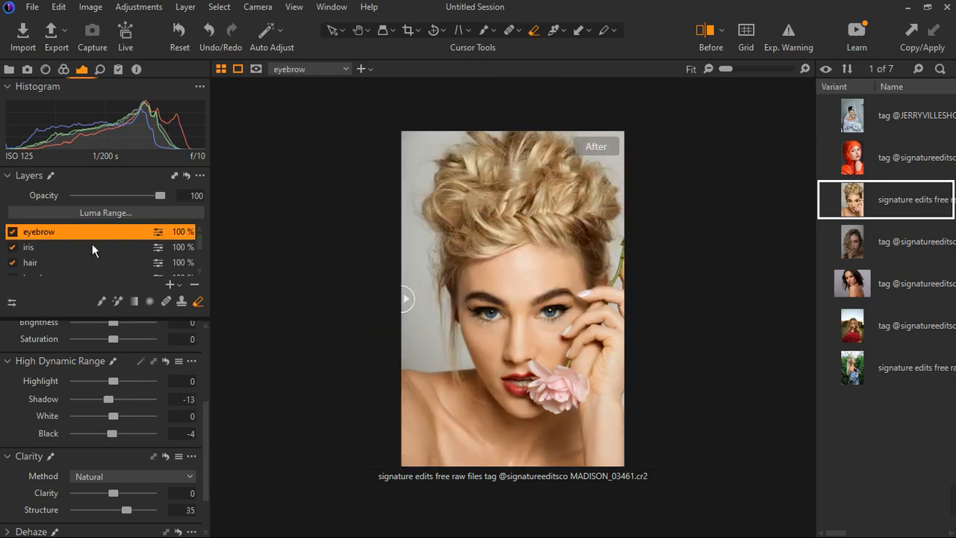
left_click(179, 285)
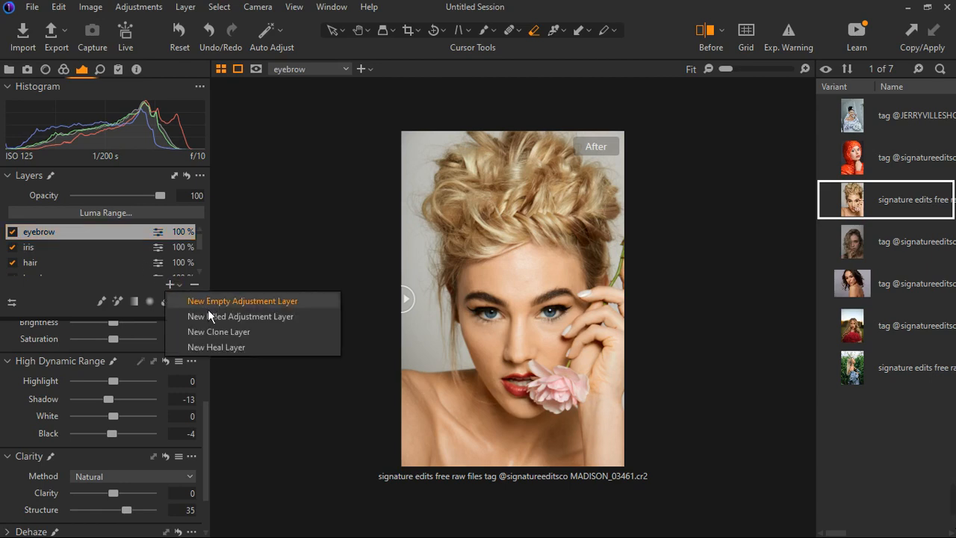
left_click(213, 314)
double_click(60, 233)
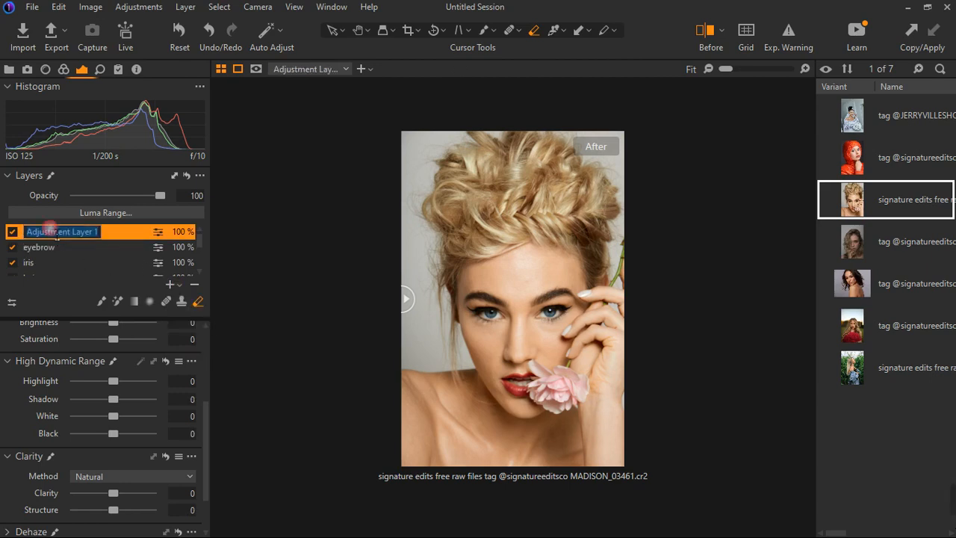
type("background")
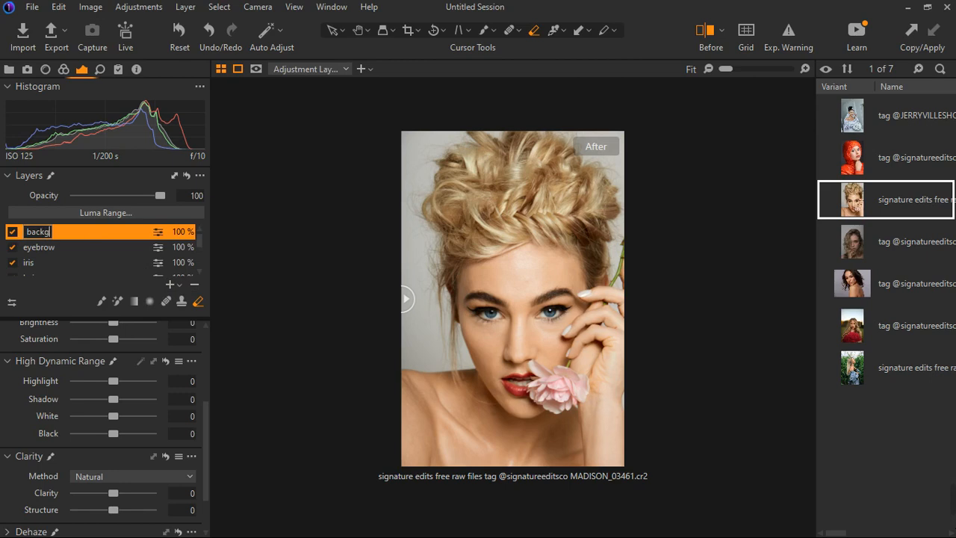
key("Return")
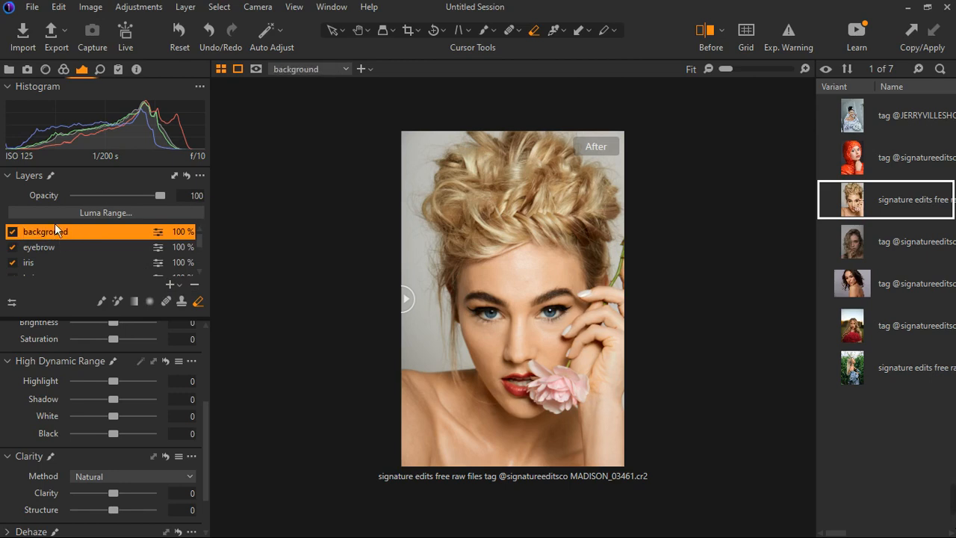
Turn off the before/after comparison and mask the grey backdrop behind the woman with the Magic Brush
left_click(718, 43)
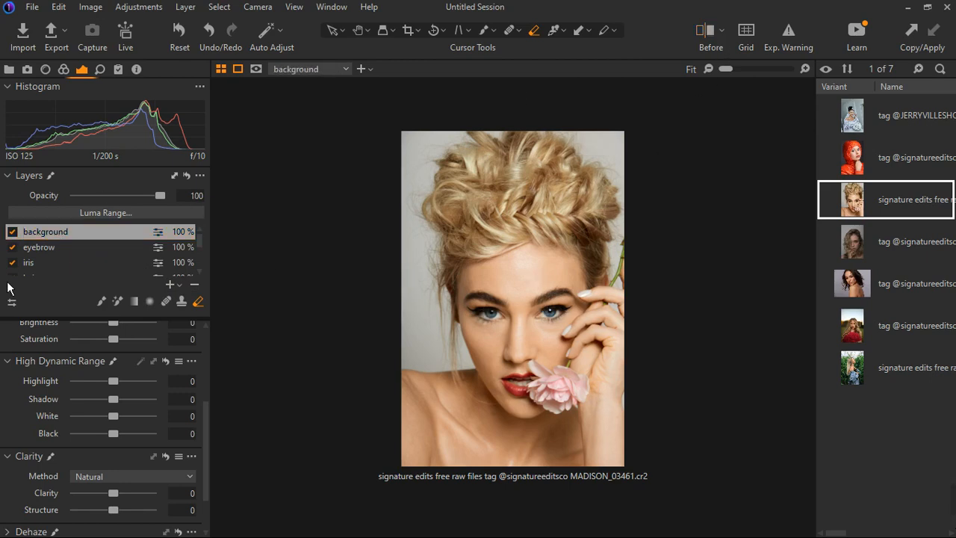
left_click(118, 301)
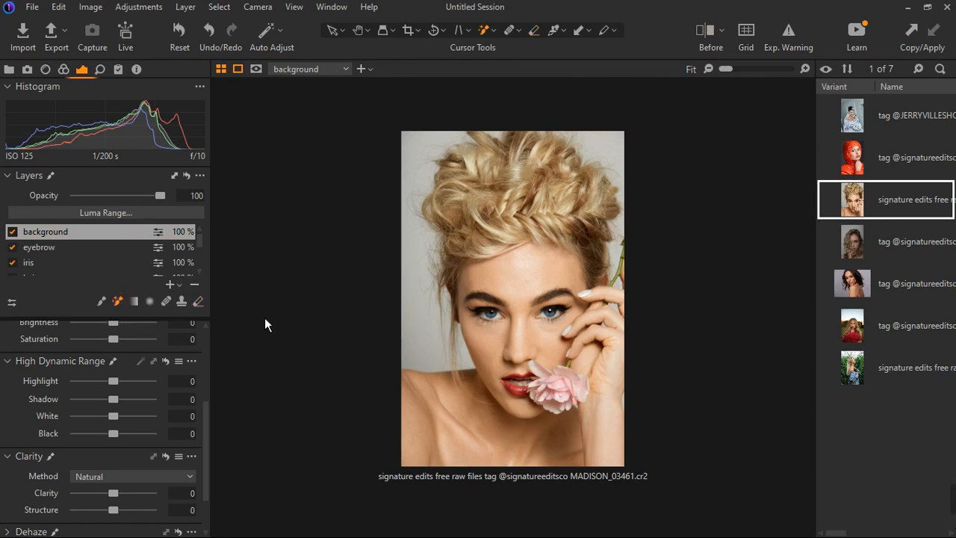
right_click(422, 297)
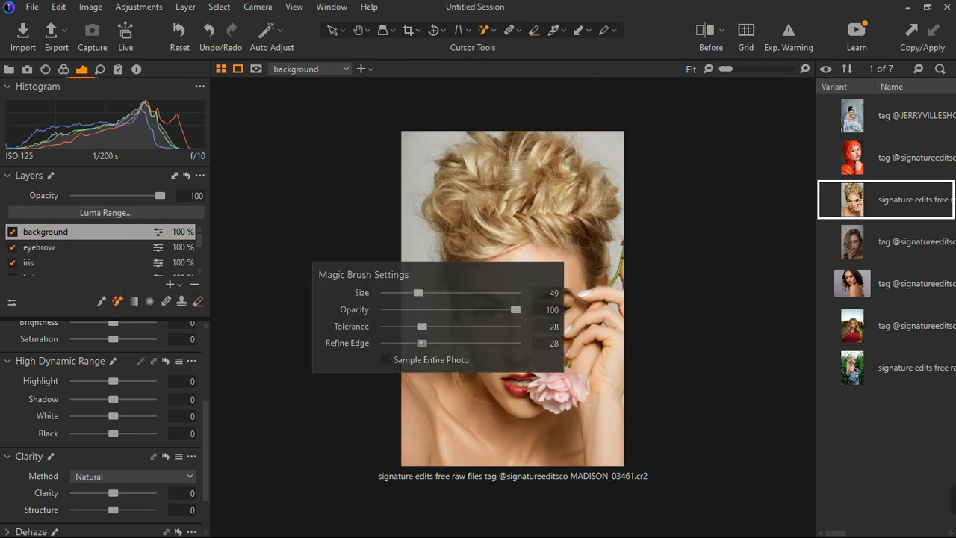
left_click(420, 148)
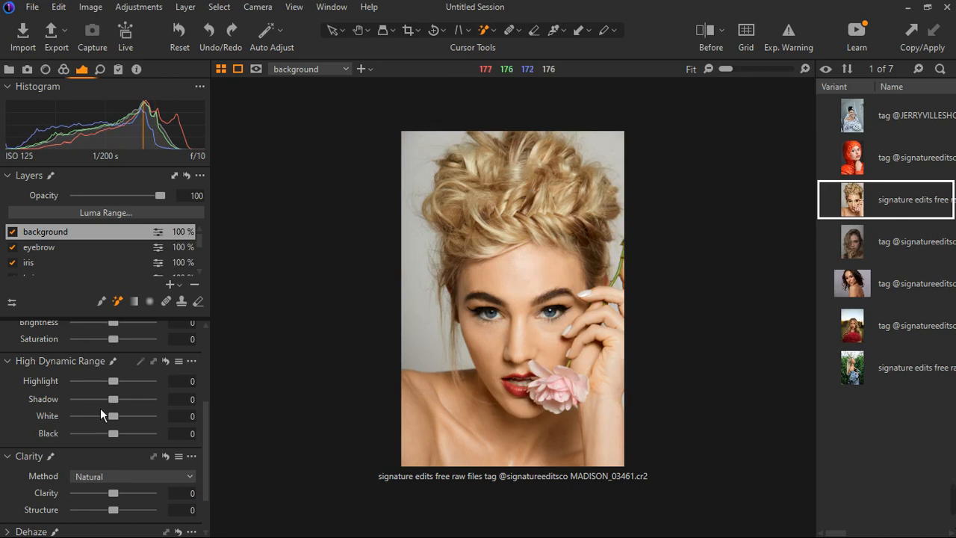
Set the background layer's Brightness to -7 and compare the portrait with the layer off and on
scroll(95, 413, "up", 2)
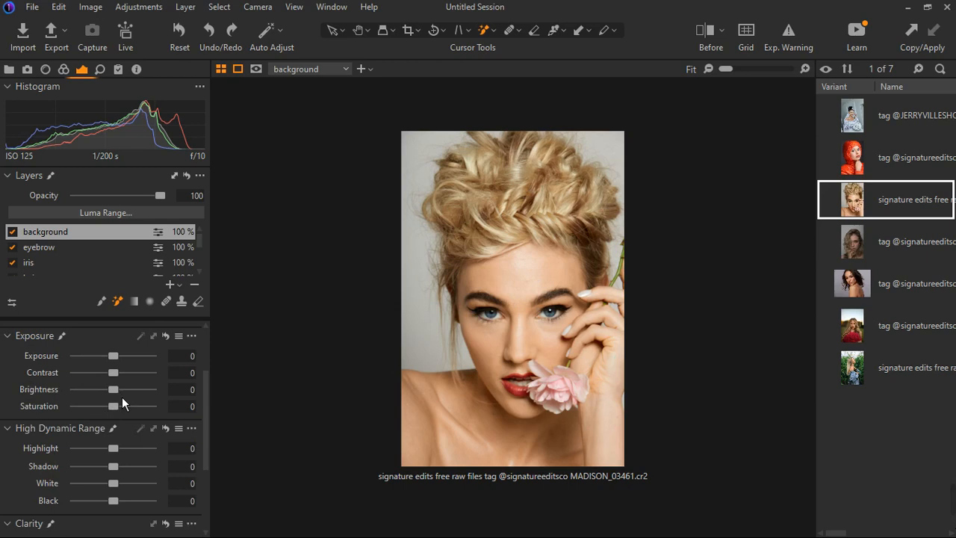
left_click_drag(121, 396, 116, 396)
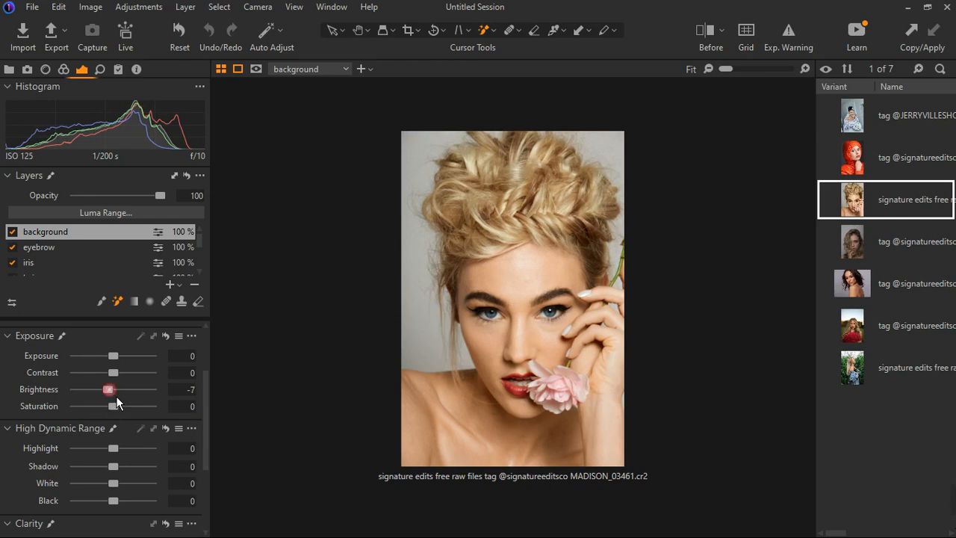
left_click(13, 234)
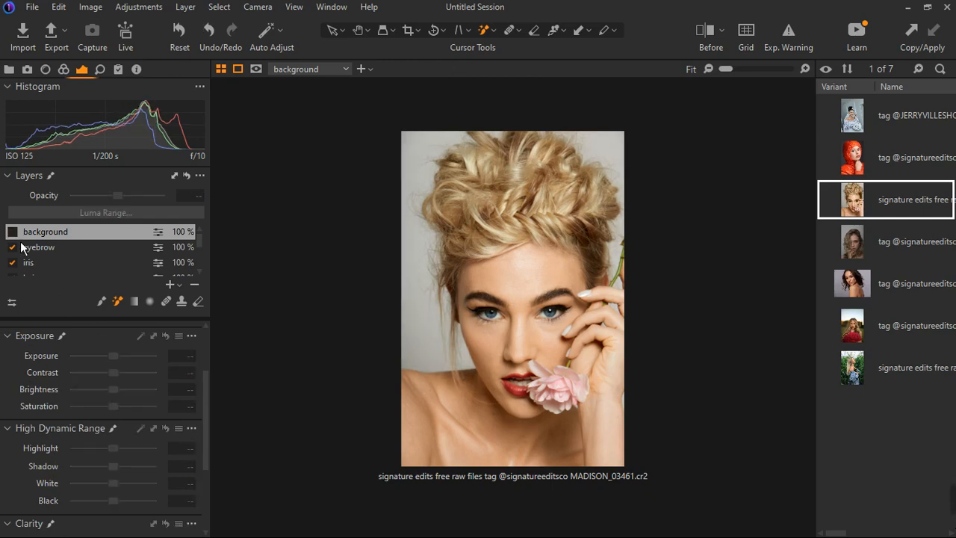
left_click(13, 233)
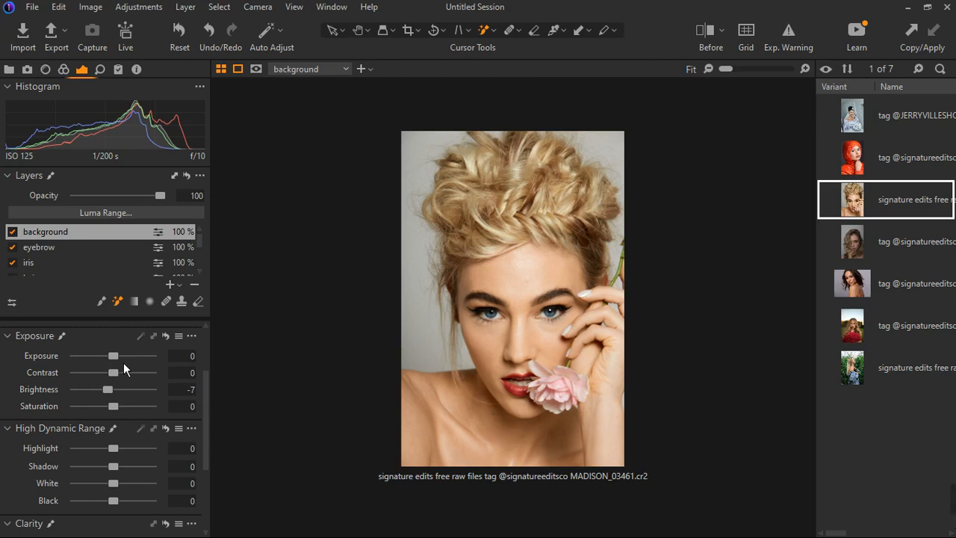
Try darkening the background layer with Exposure at -1.16 and at -0.36, resetting it to 0 each time
left_click_drag(123, 362, 112, 361)
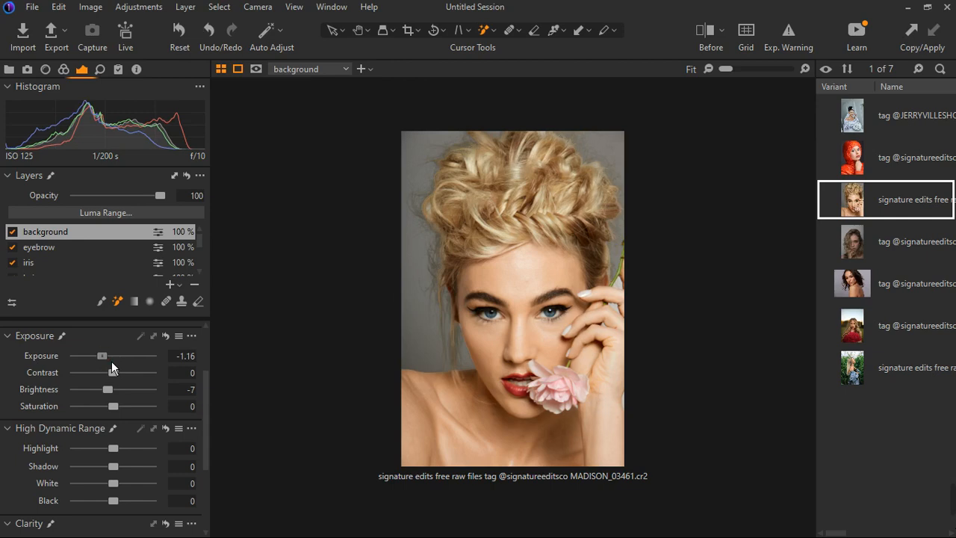
double_click(111, 361)
left_click_drag(116, 360, 114, 361)
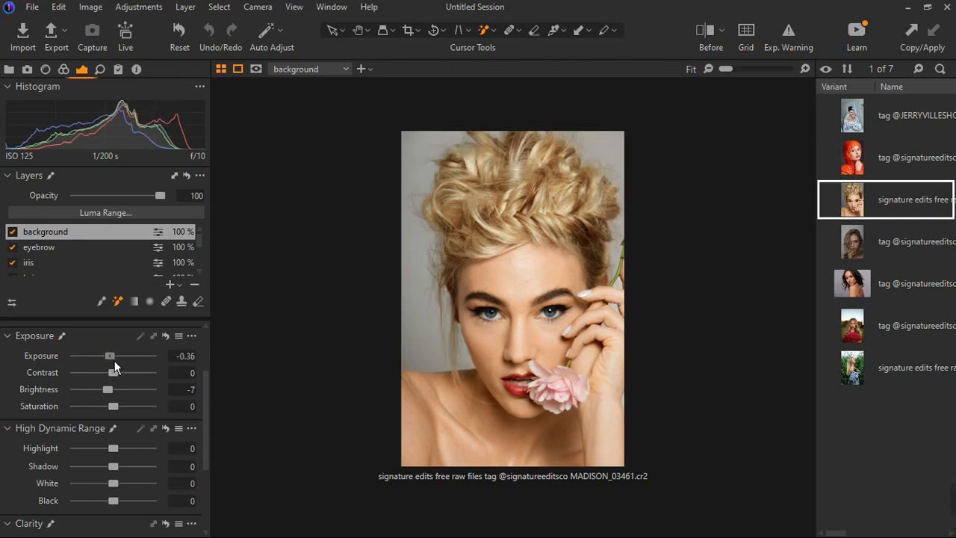
double_click(114, 360)
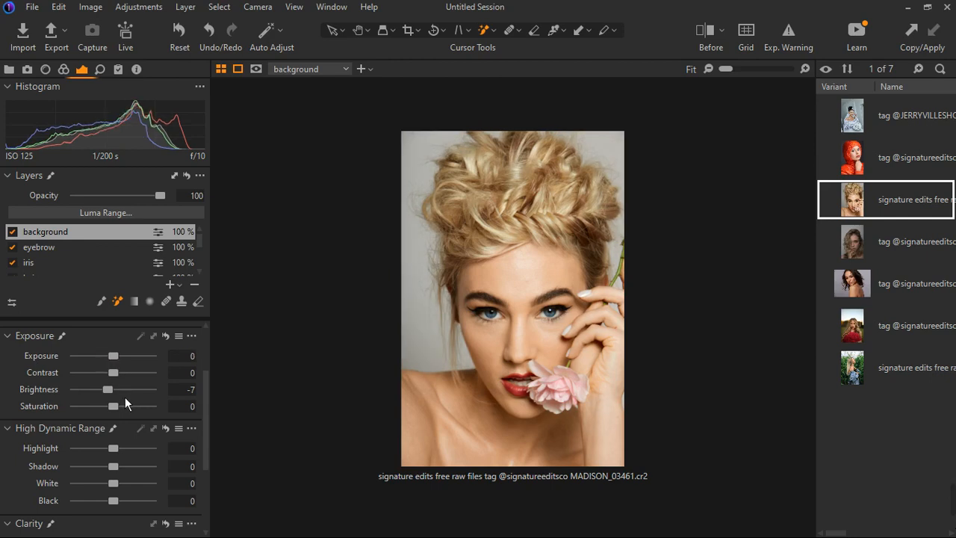
Darken the background layer with Brightness -15, Shadow -18 and Black -15, and check the portrait
left_click_drag(116, 394, 112, 395)
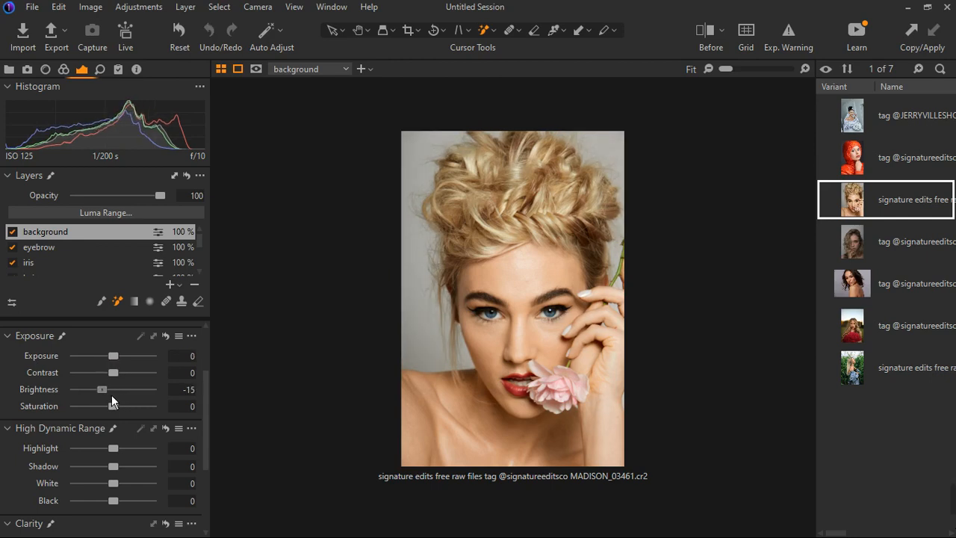
left_click_drag(111, 394, 111, 394)
left_click_drag(124, 506, 112, 477)
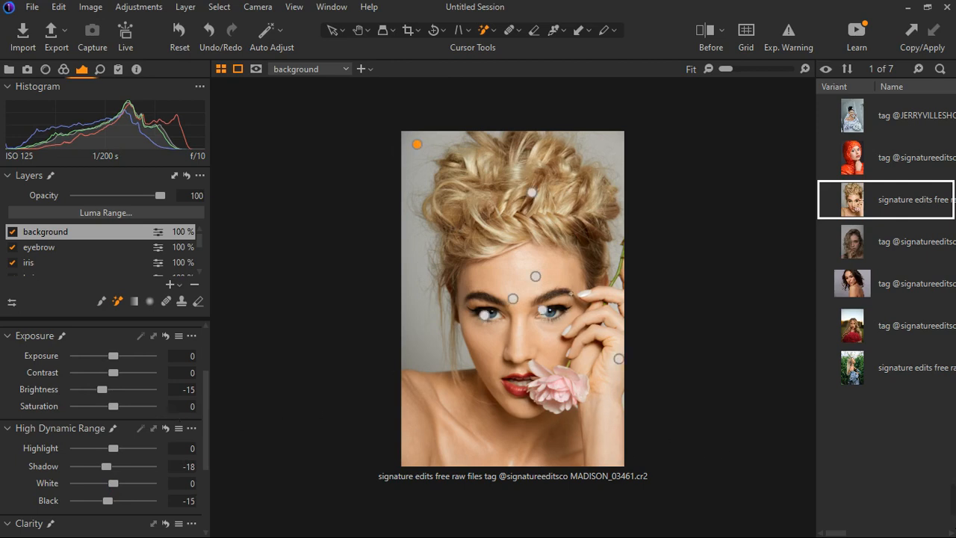
scroll(529, 284, "up", 2)
scroll(581, 284, "down", 3)
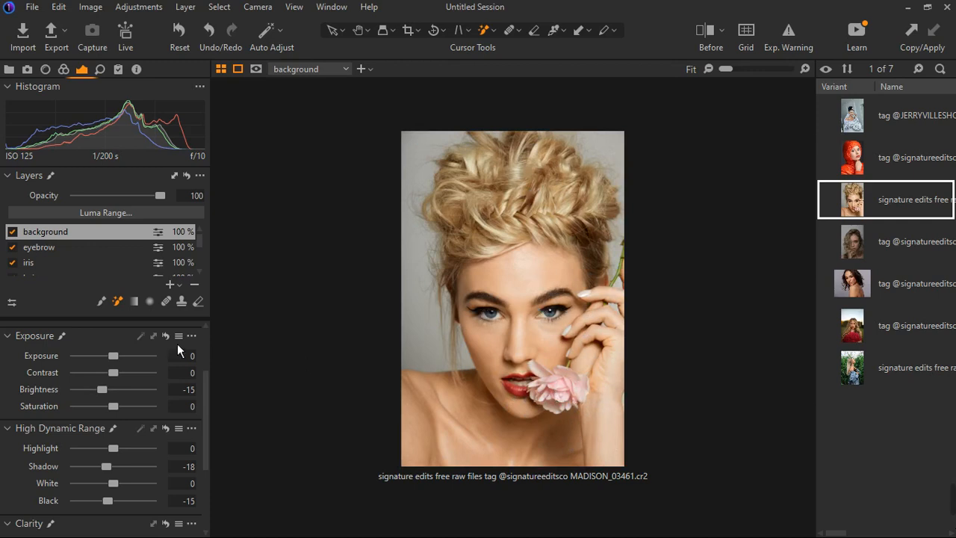
Add a filled adjustment layer above the background layer and set its Contrast to 2
left_click(179, 285)
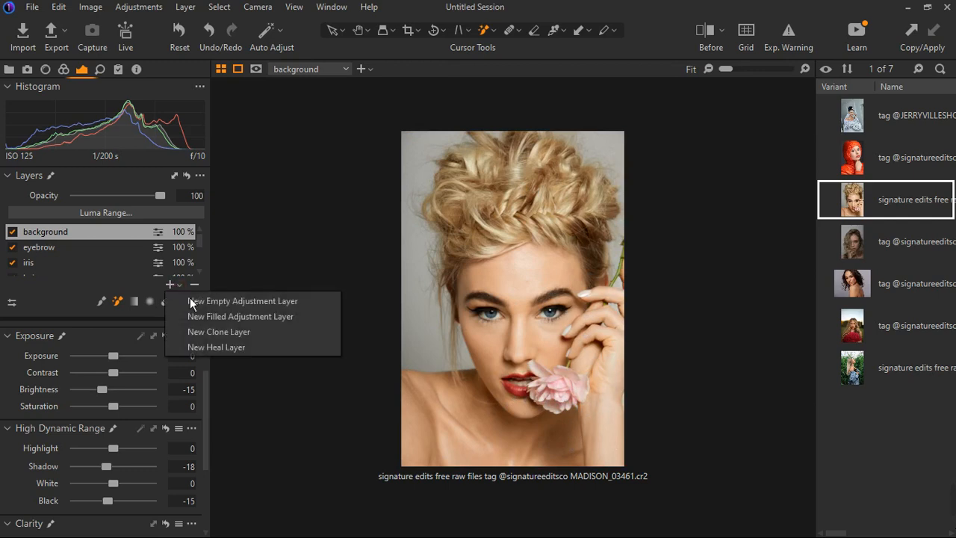
left_click(218, 323)
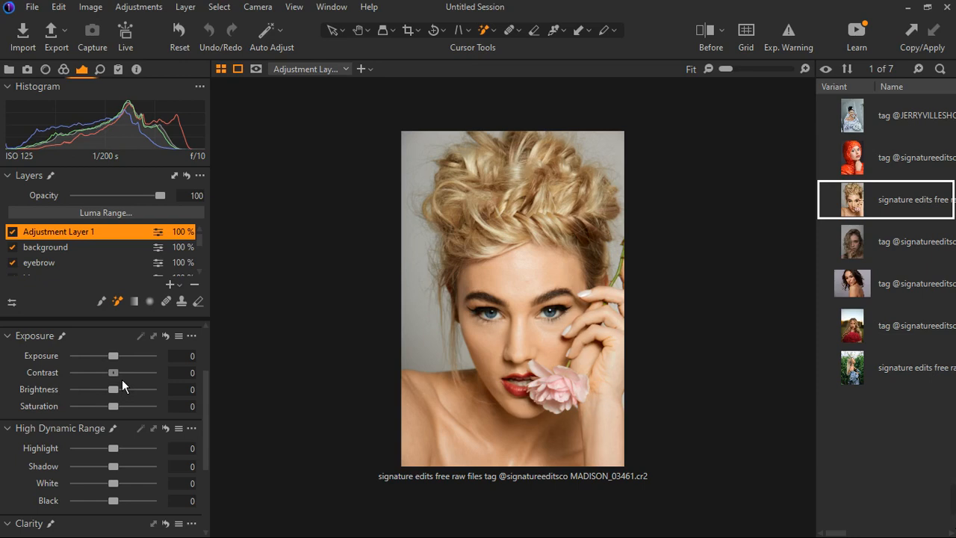
scroll(122, 380, "up", 2)
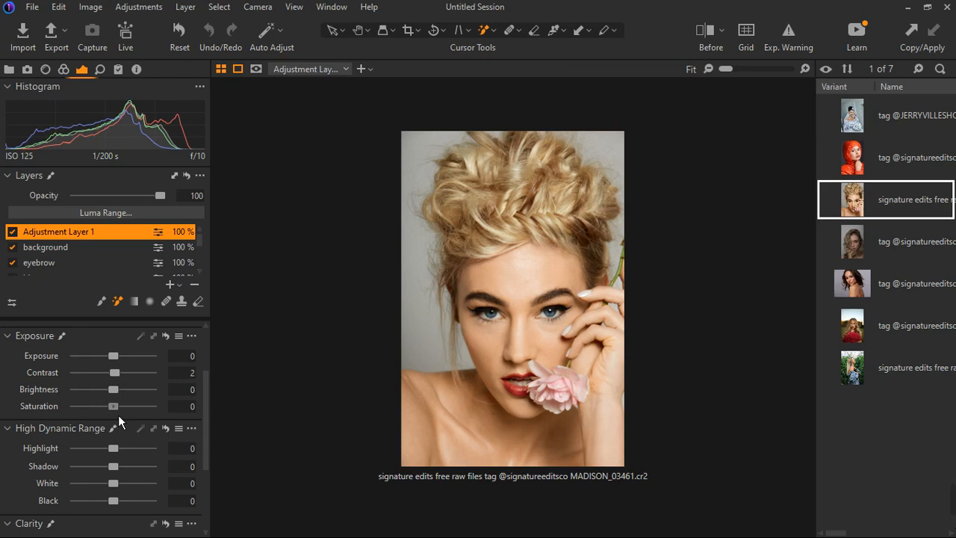
Try Saturation 7 on the new filled layer, check the portrait, and settle on Saturation 2
left_click_drag(118, 415, 120, 415)
left_click_drag(121, 414, 121, 415)
scroll(578, 271, "up", 1)
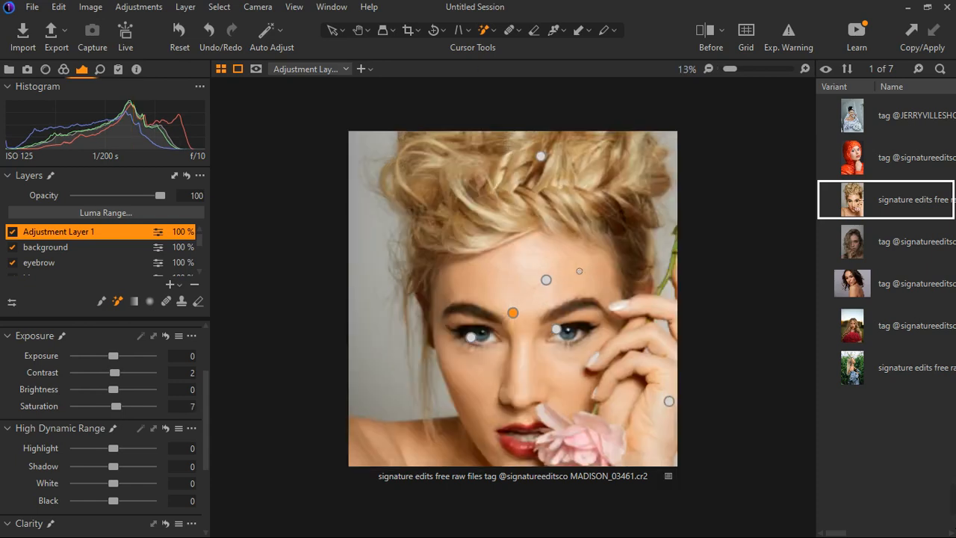
scroll(579, 272, "down", 1)
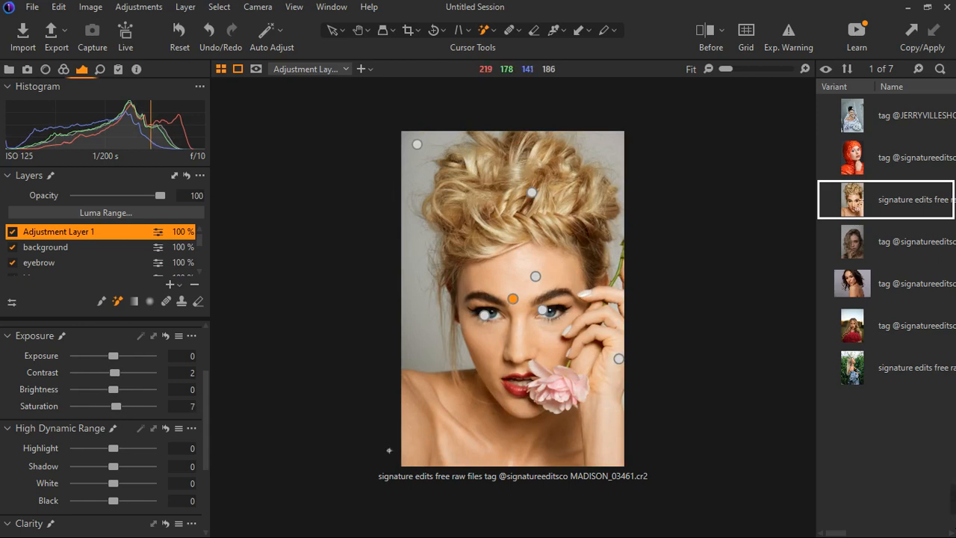
left_click(192, 412)
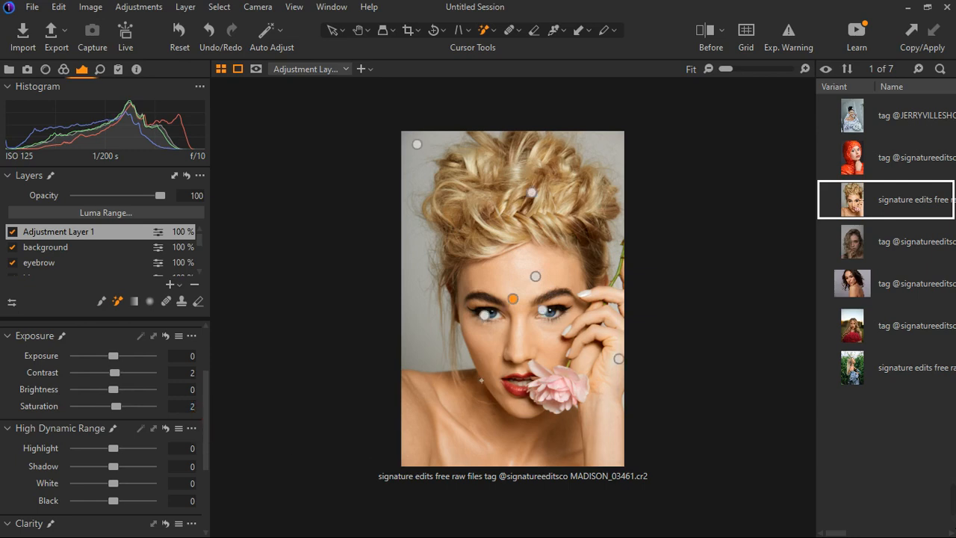
Turn on the split before/after comparison, move its divider to the photo's left edge and examine the edited face up close
left_click(708, 39)
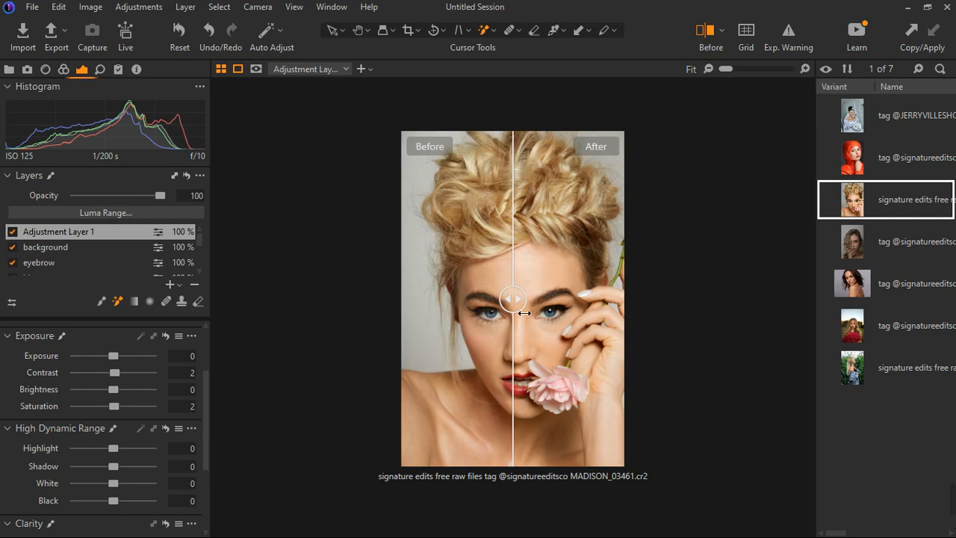
left_click_drag(525, 313, 385, 380)
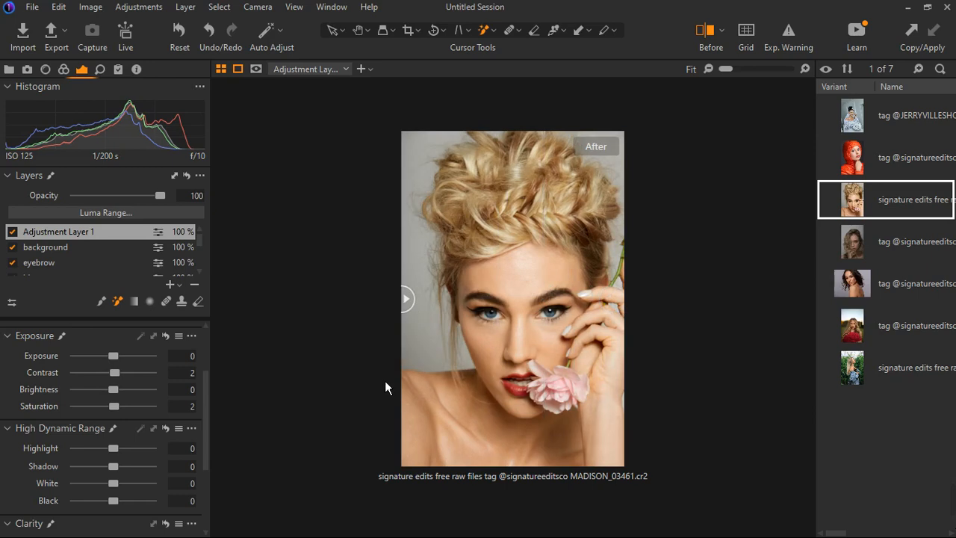
scroll(512, 348, "up", 2)
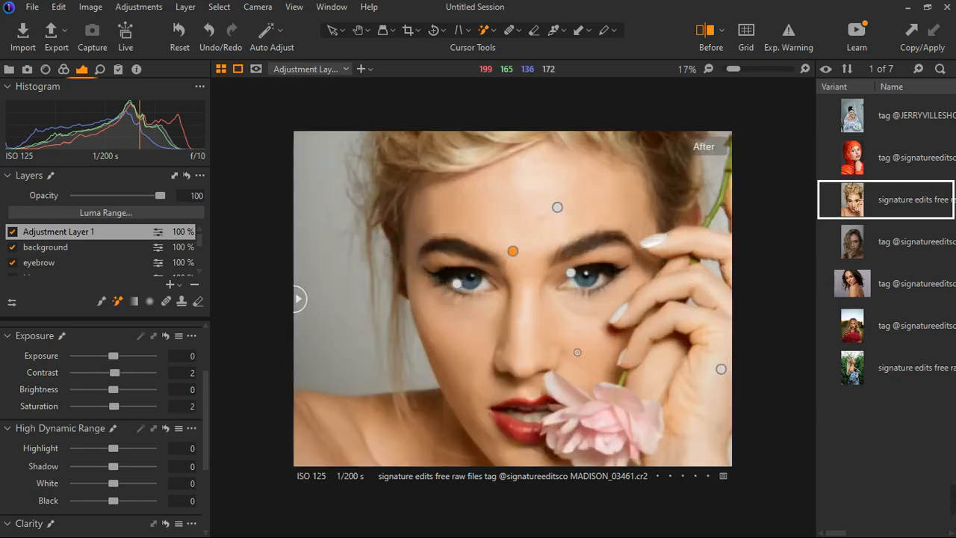
scroll(511, 348, "down", 1)
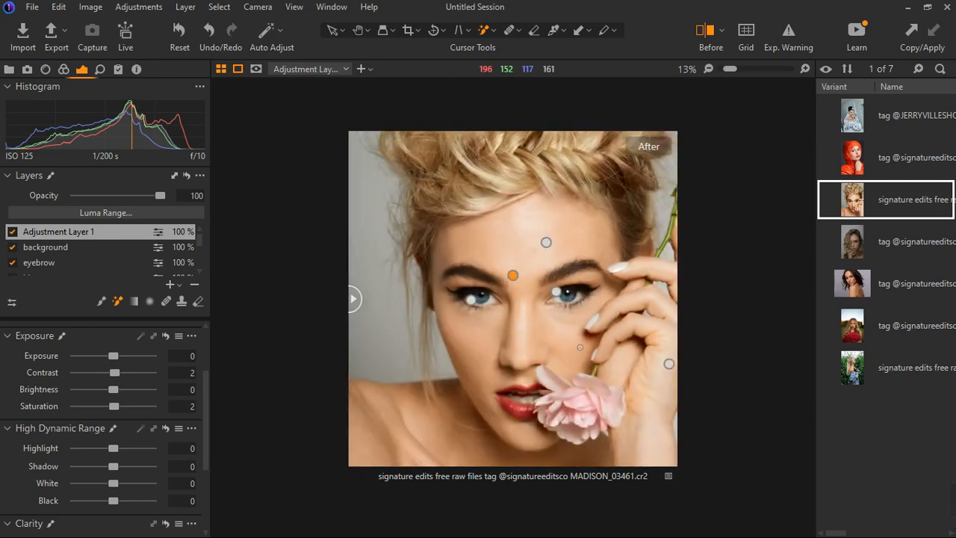
Set the filled layer's Structure to 15 and compare the full portrait using the before/after divider
scroll(121, 419, "down", 3)
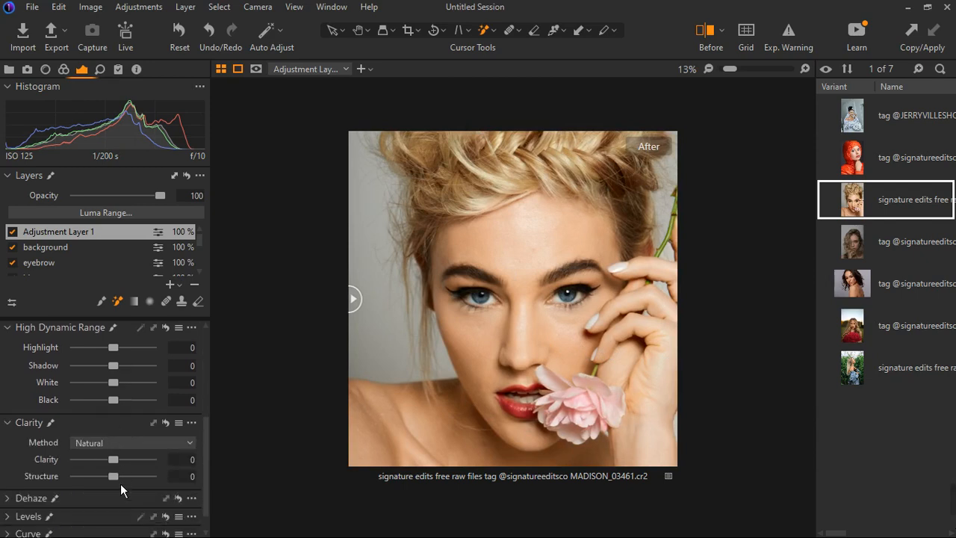
scroll(515, 336, "down", 1)
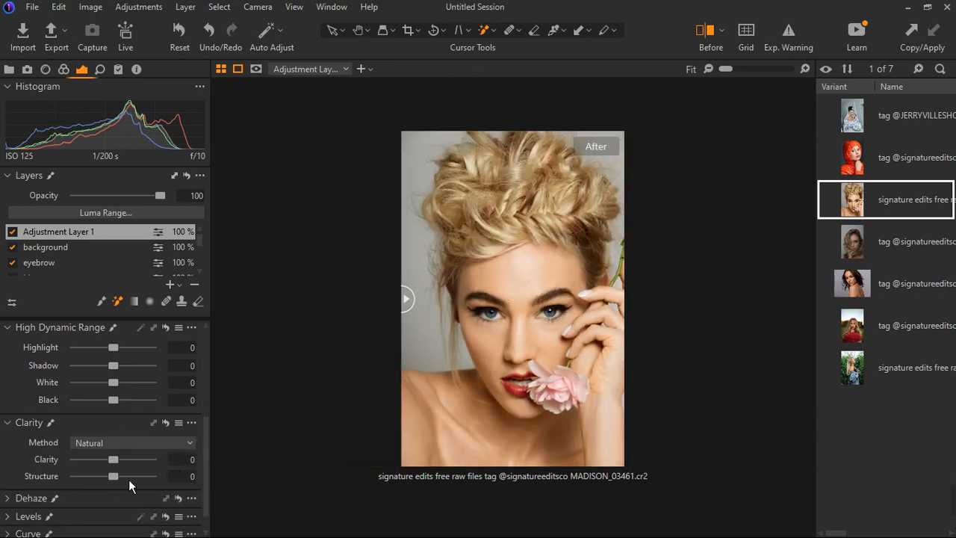
left_click_drag(124, 484, 129, 484)
left_click_drag(406, 299, 332, 326)
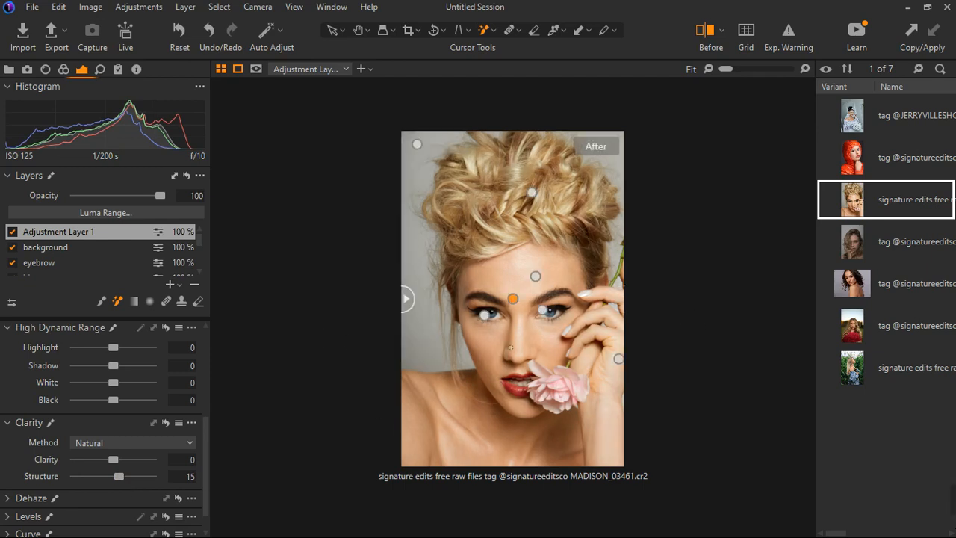